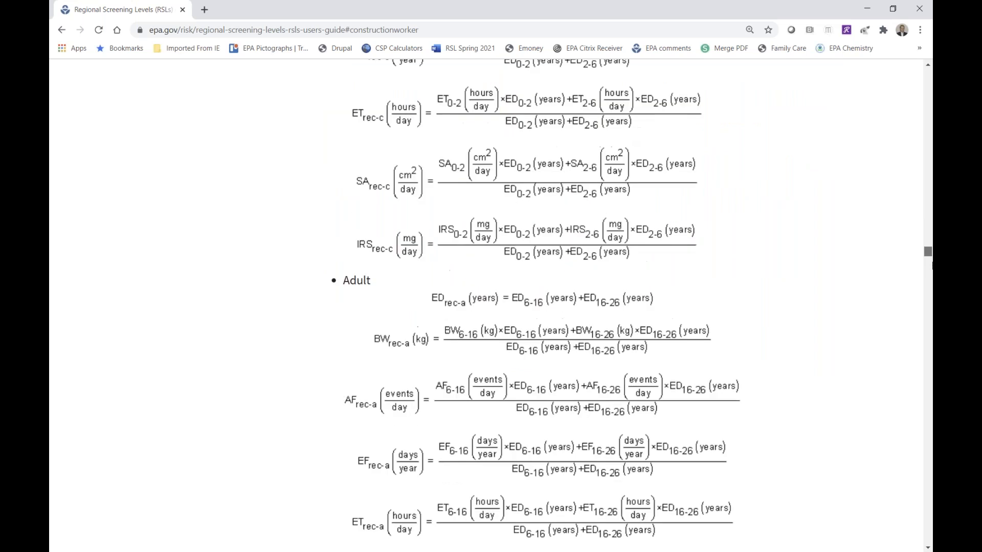
Open section 4.9, Supporting Equations and Parameter Discussion, and examine the wind-driven, vehicle traffic and other mechanical particulate emission factor equations
left_click(62, 30)
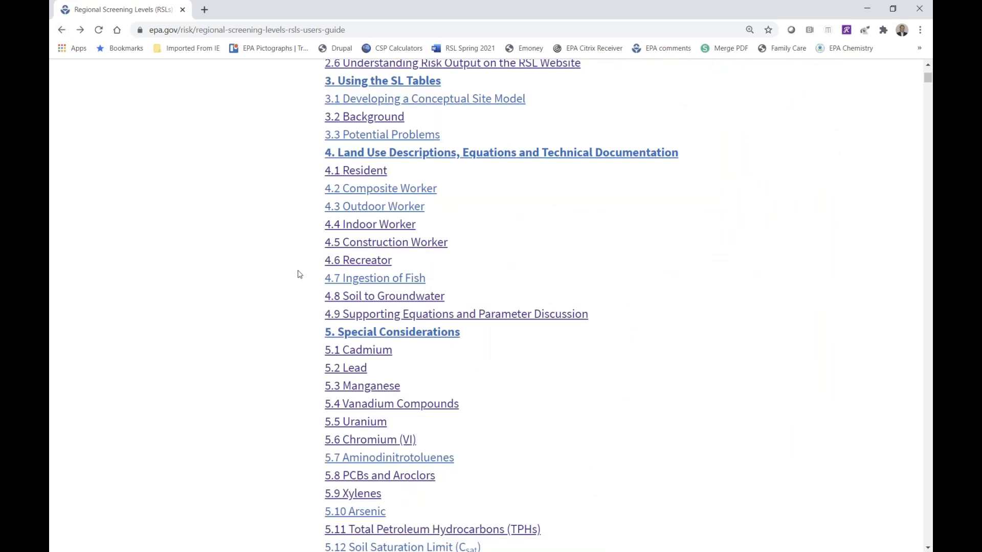
left_click(385, 317)
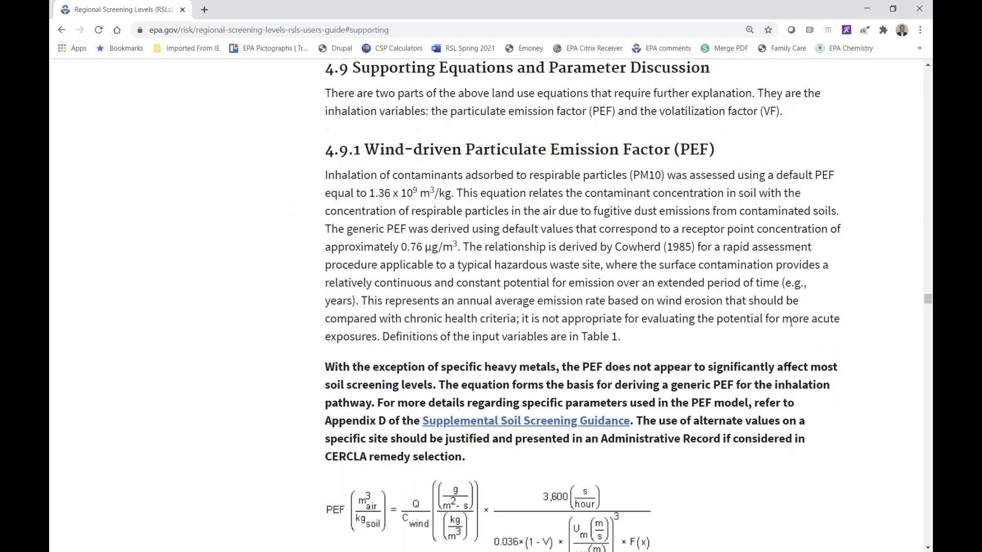
scroll(792, 322, "down", 20)
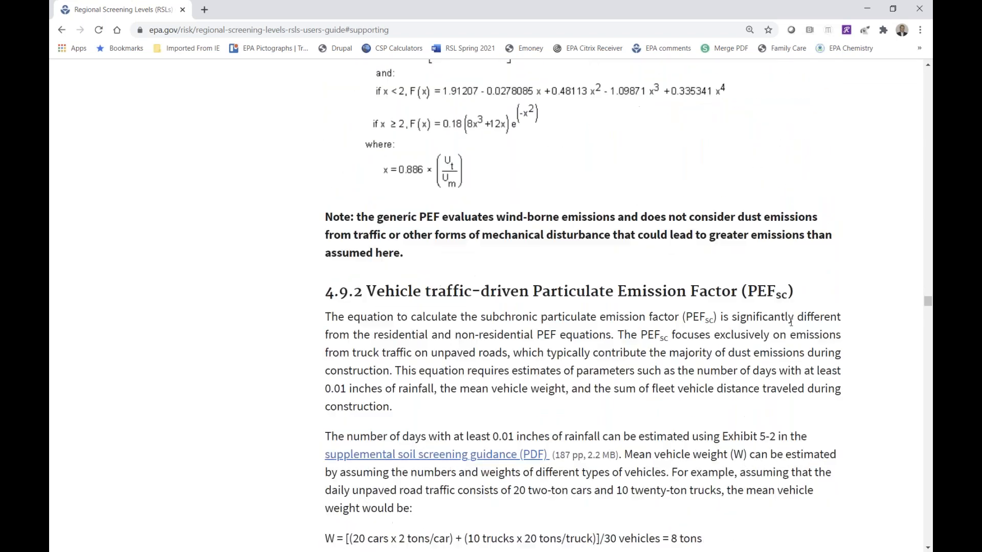
scroll(791, 322, "down", 5)
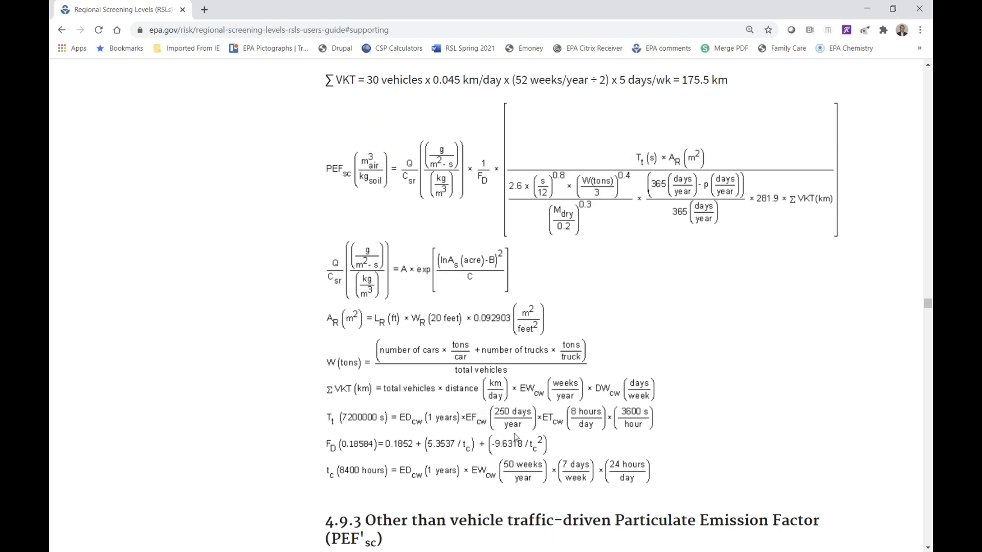
scroll(515, 437, "down", 3)
scroll(515, 437, "up", 3)
scroll(515, 438, "down", 12)
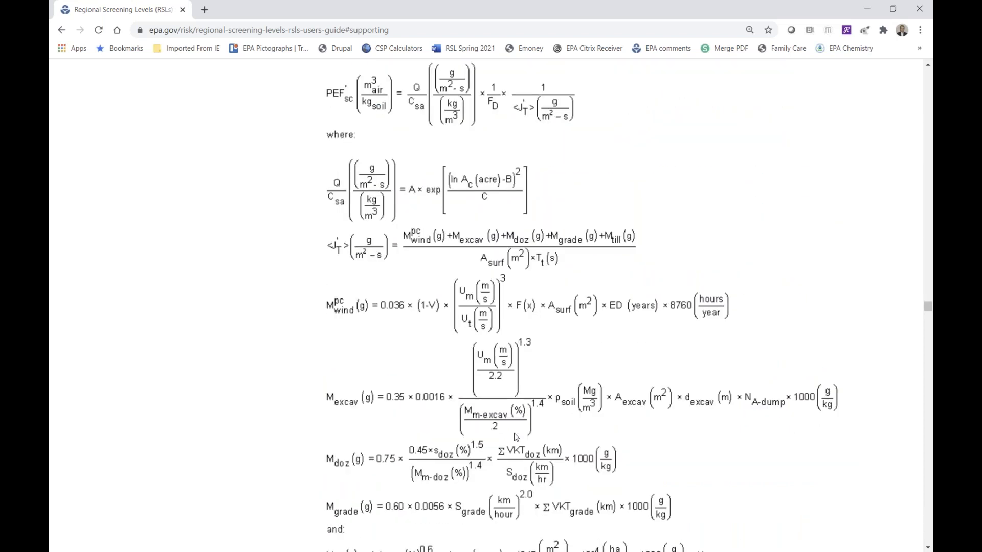
scroll(516, 436, "down", 1)
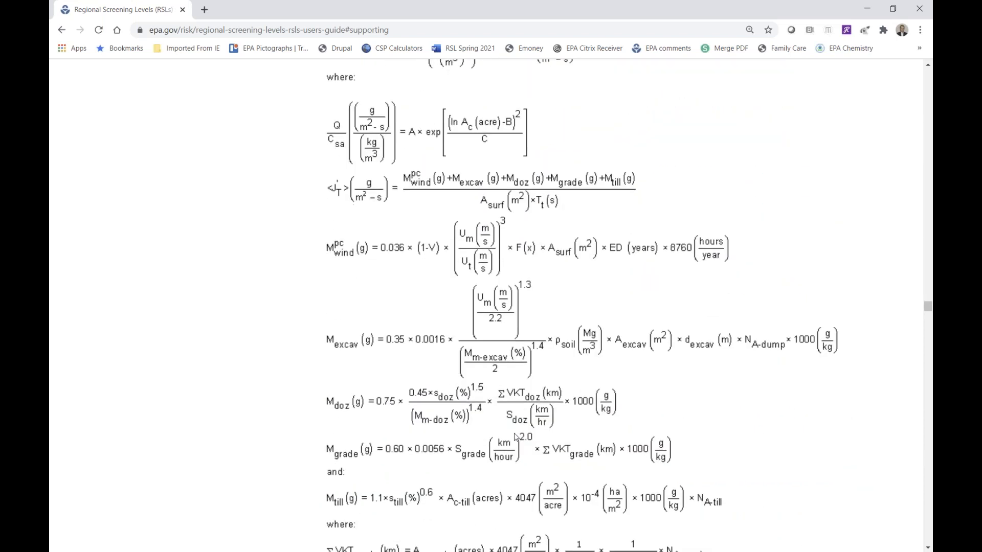
scroll(516, 437, "down", 1)
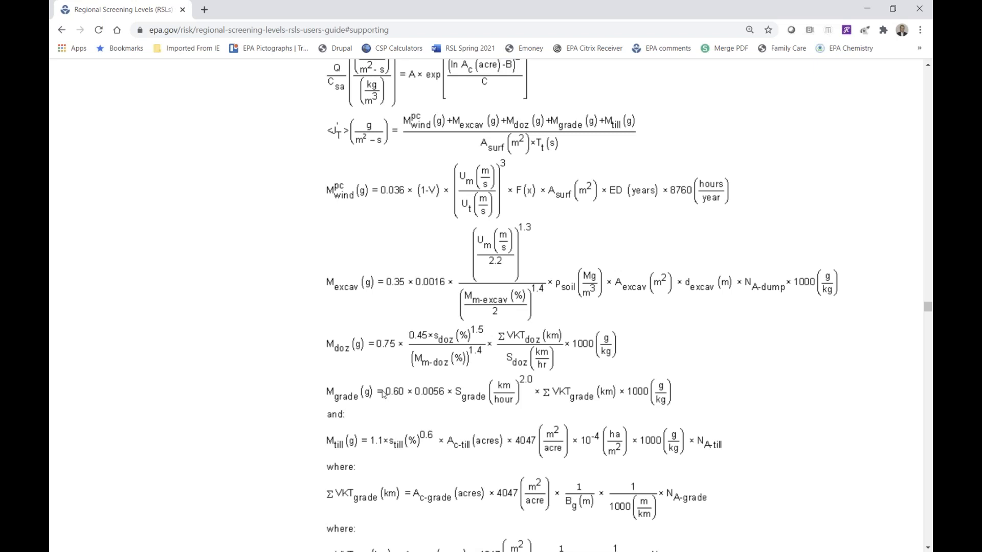
Go back to the guide's contents, open section 5.18 Trichloroethylene (TCE), and examine the cancer and mutagen adjustment factors
left_click(61, 31)
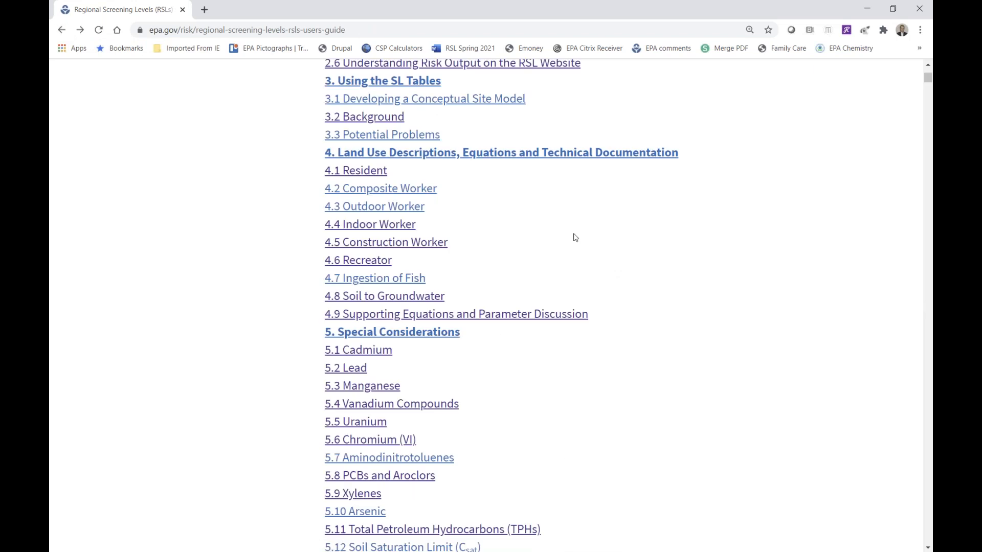
scroll(576, 237, "down", 5)
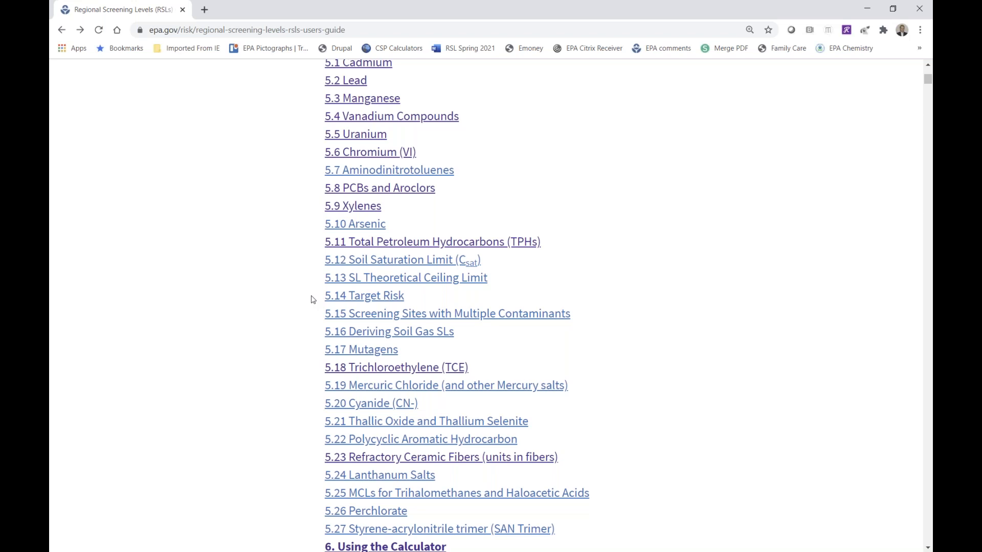
left_click(385, 371)
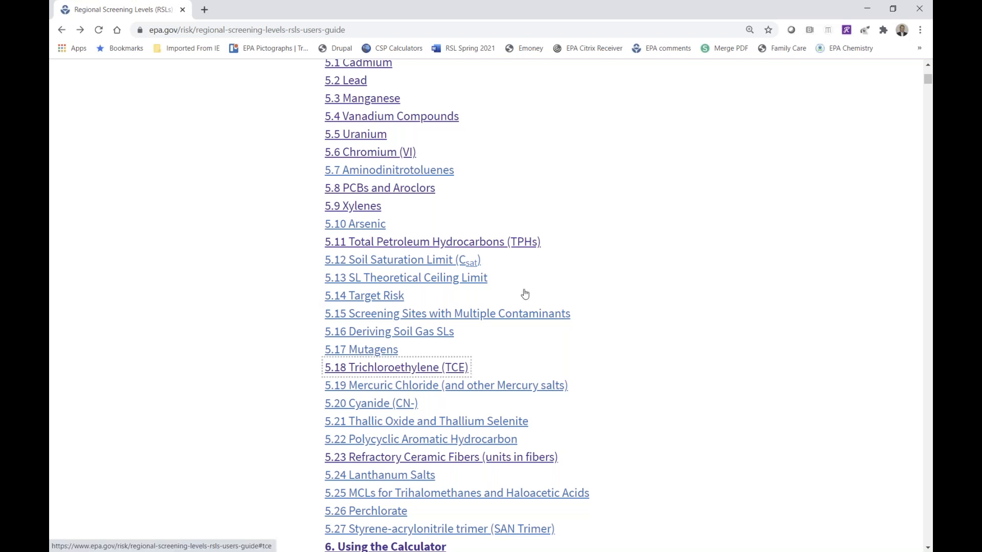
scroll(567, 279, "down", 2)
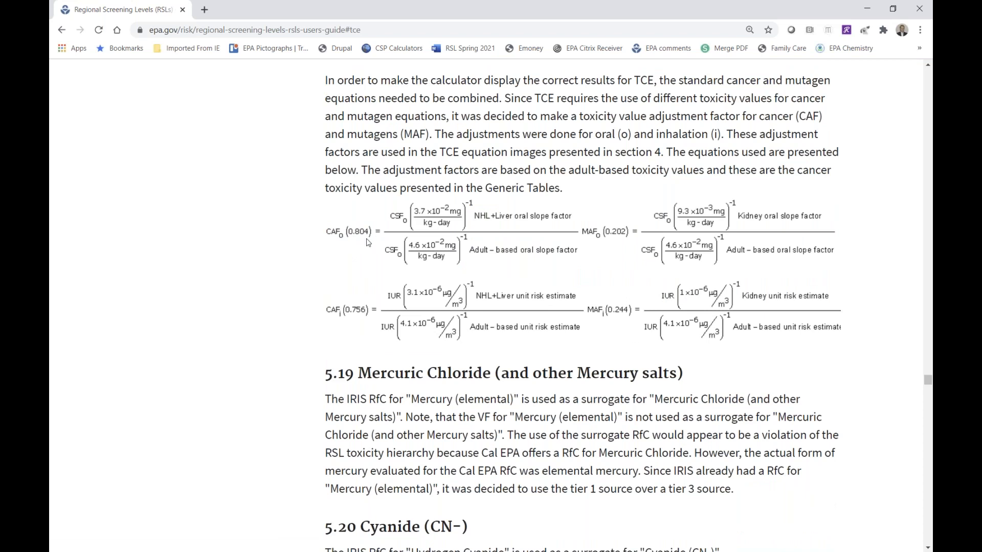
scroll(366, 242, "up", 2)
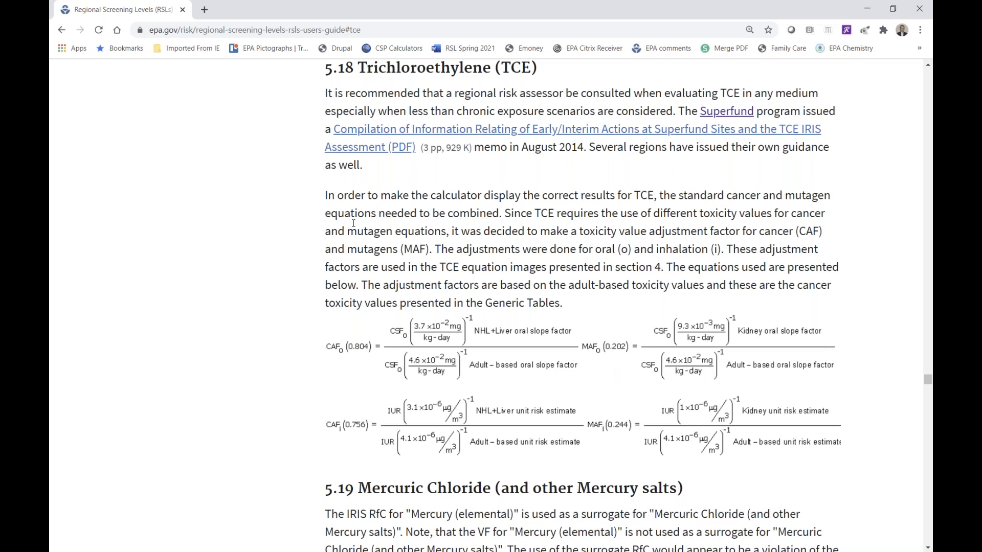
Open section 6, Using the Calculator, and examine the Construction Worker Soil Ingestion Rate with its default and reference
left_click(61, 32)
scroll(230, 289, "down", 6)
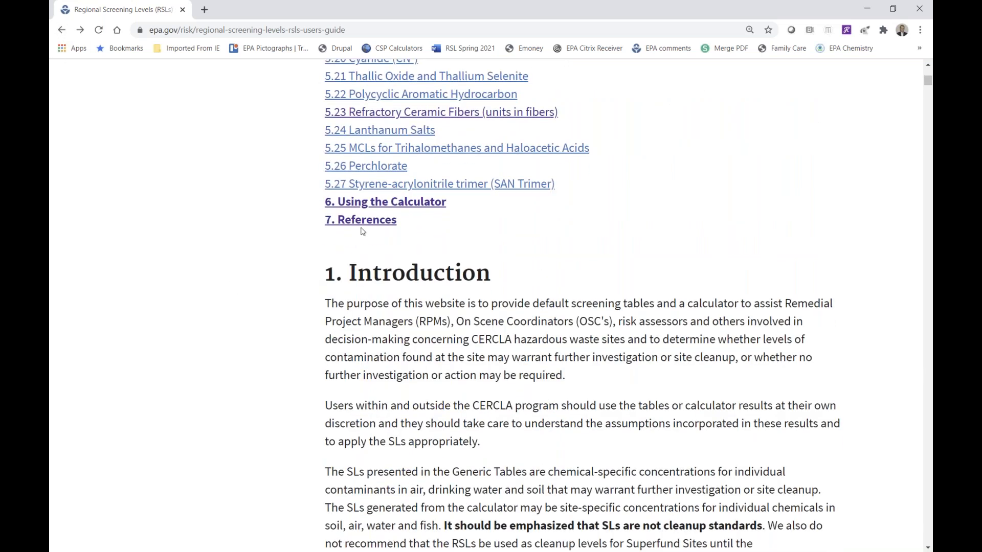
left_click(374, 205)
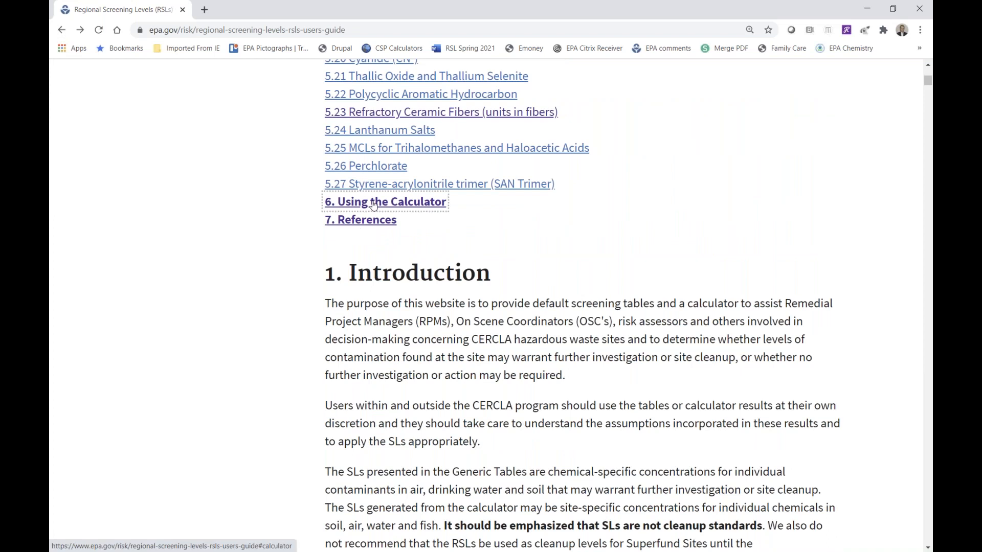
scroll(659, 212, "down", 5)
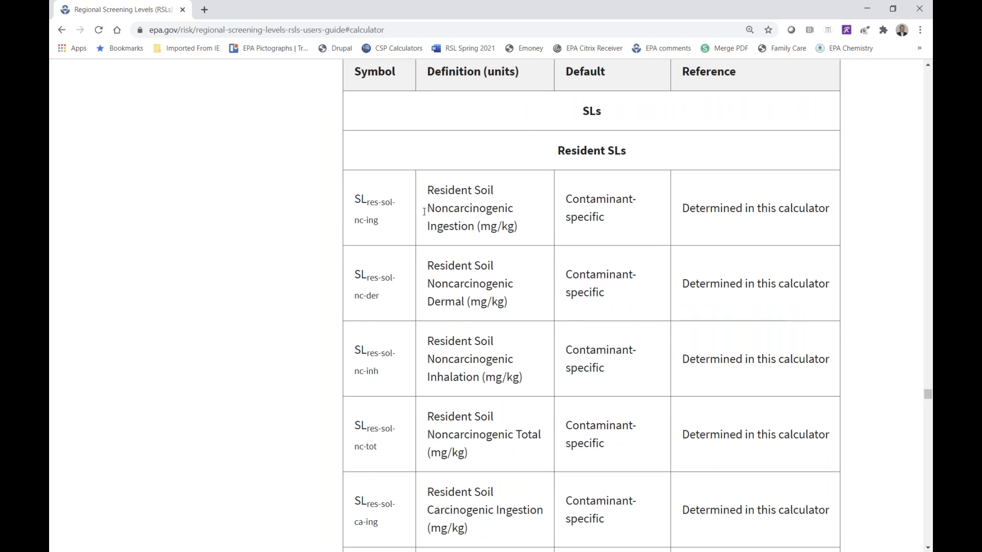
left_click_drag(931, 408, 931, 438)
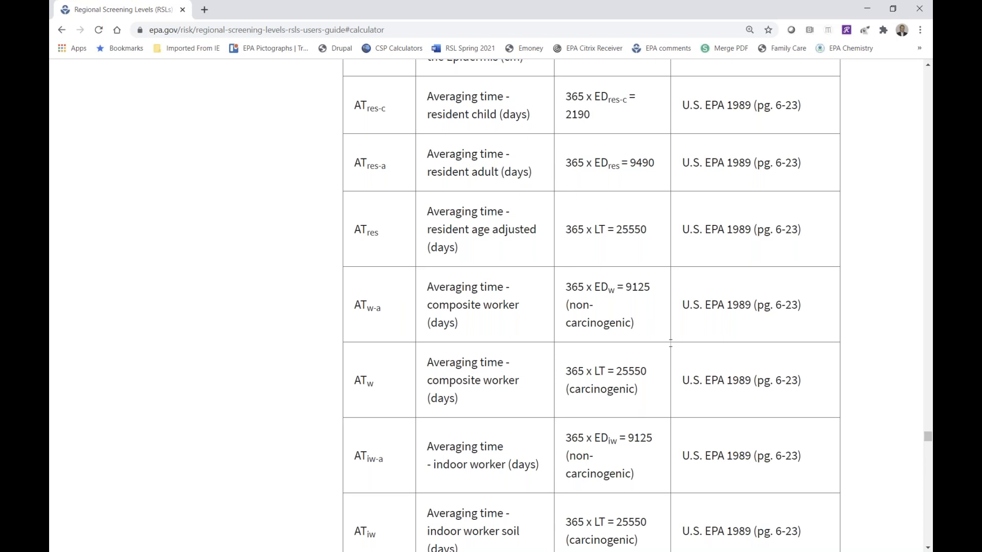
left_click_drag(930, 441, 930, 449)
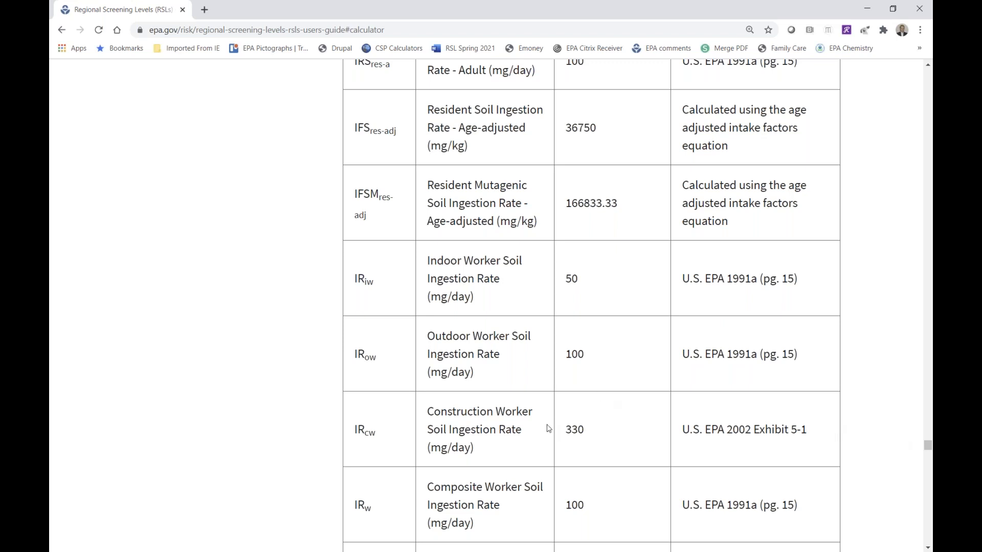
left_click_drag(456, 415, 585, 432)
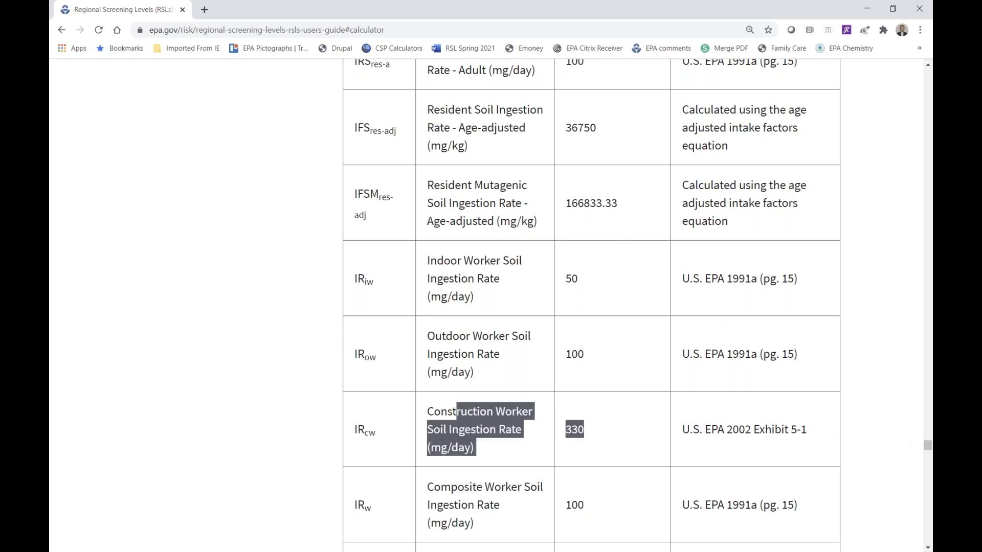
left_click(592, 438)
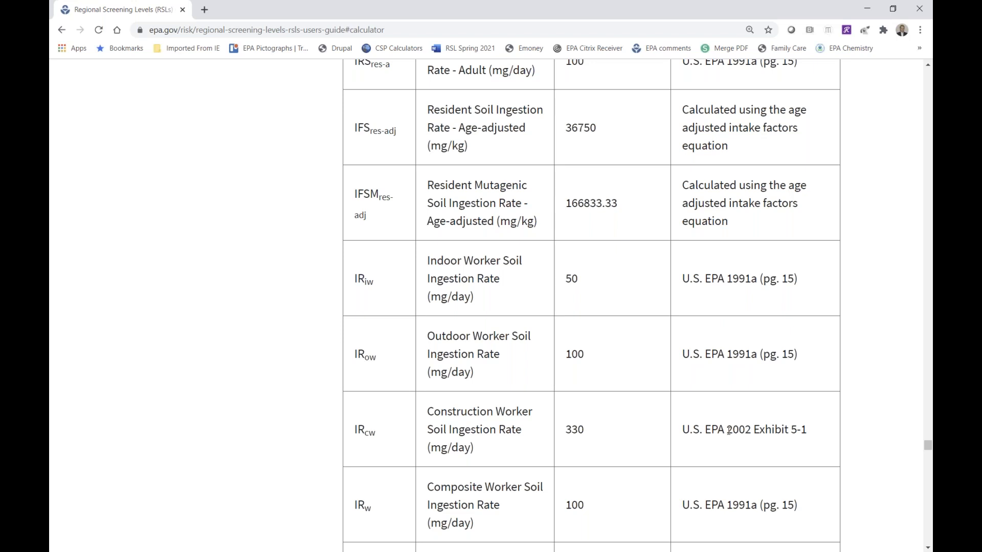
Review the wind and vehicle traffic particulate emission factor variables further down the parameter table
left_click_drag(928, 446, 929, 501)
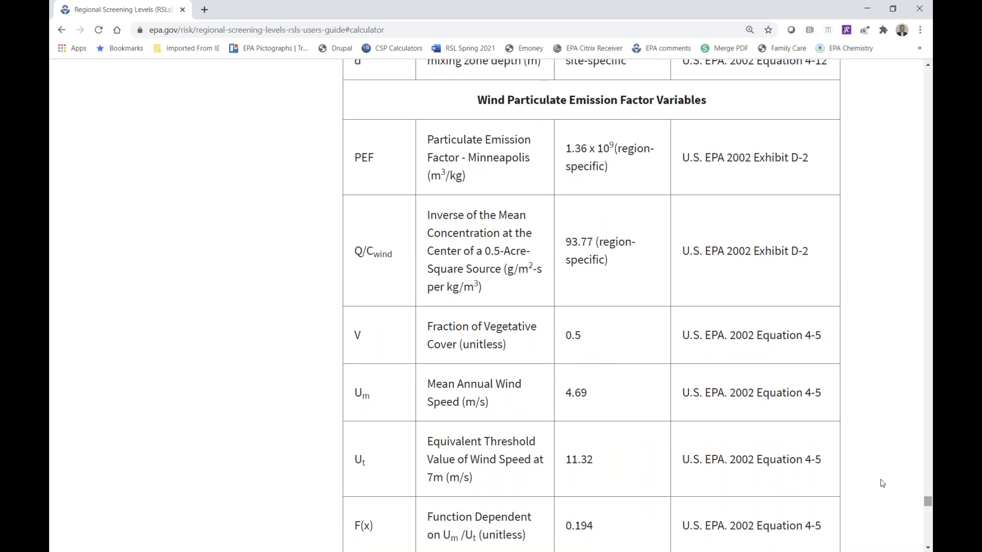
scroll(650, 409, "down", 9)
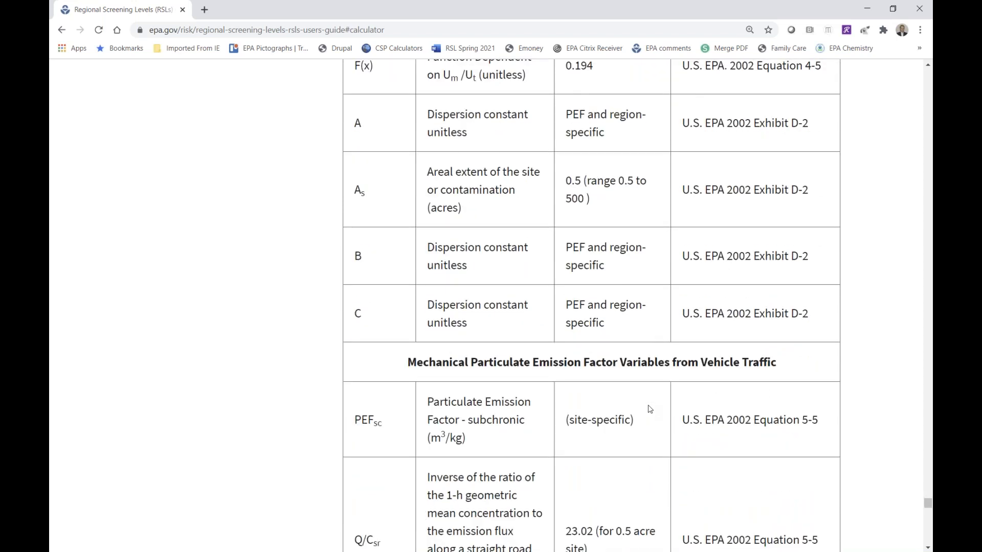
scroll(649, 409, "down", 8)
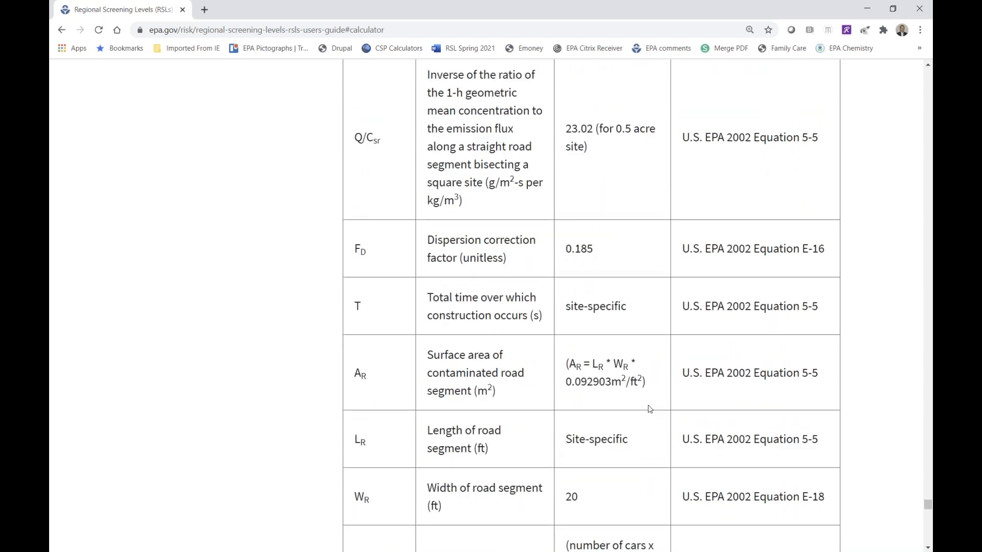
scroll(650, 409, "down", 5)
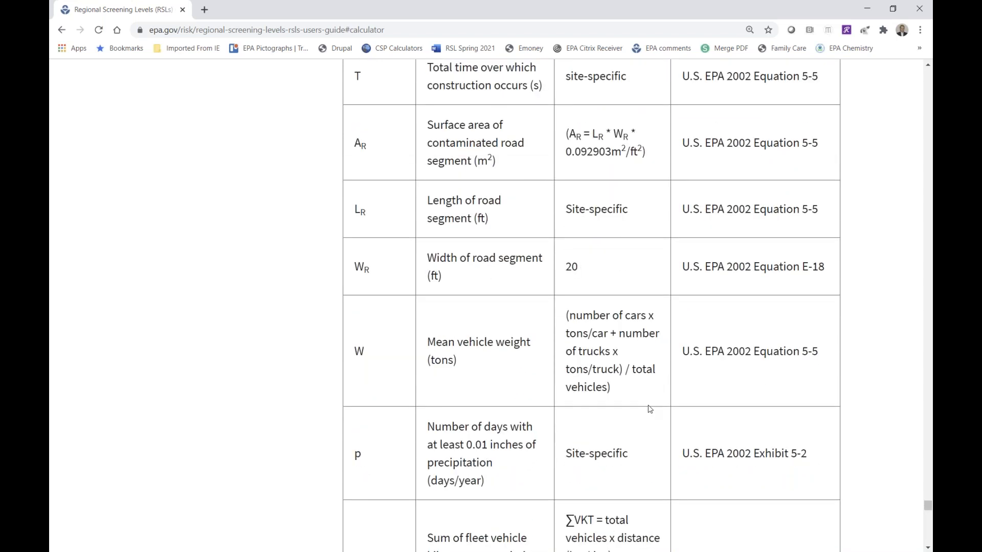
Return to the start of the User's Guide and look over its list of sections and the Regional Screening Levels links
left_click(62, 31)
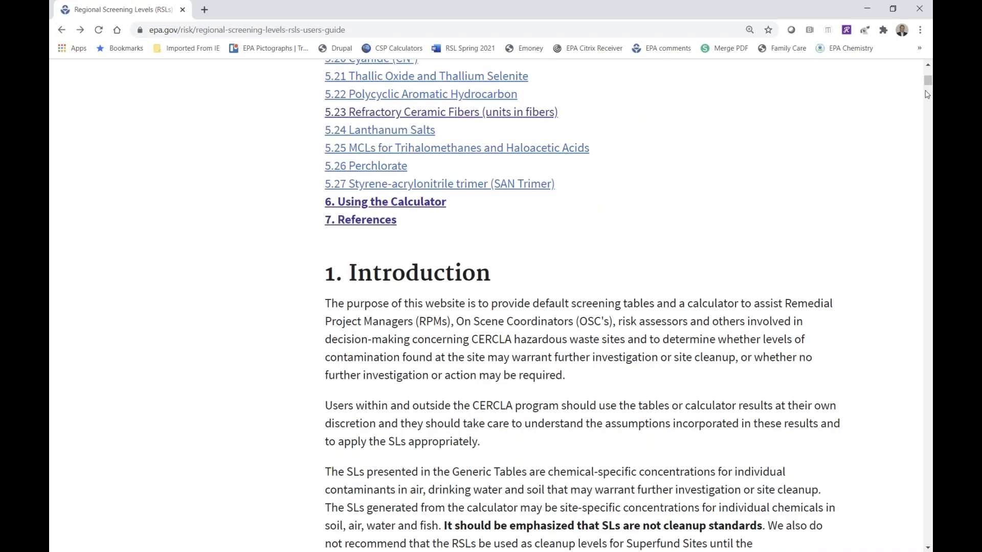
left_click_drag(928, 86, 928, 76)
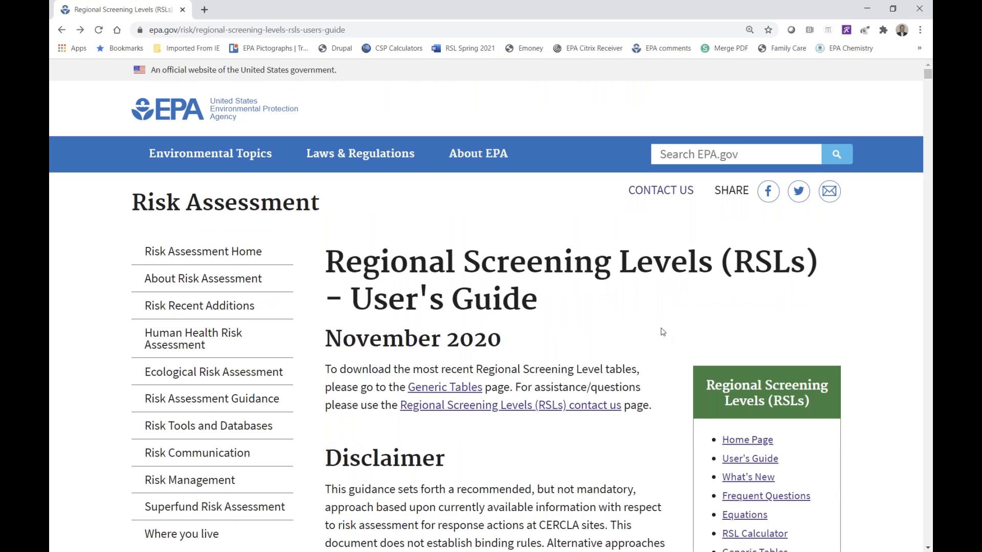
scroll(663, 332, "down", 12)
scroll(606, 117, "down", 3)
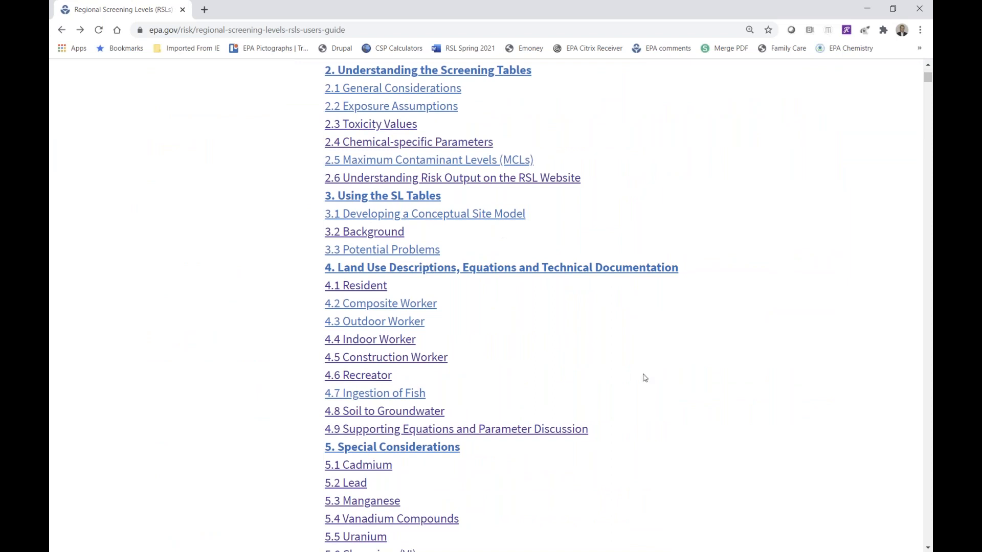
scroll(853, 320, "up", 1)
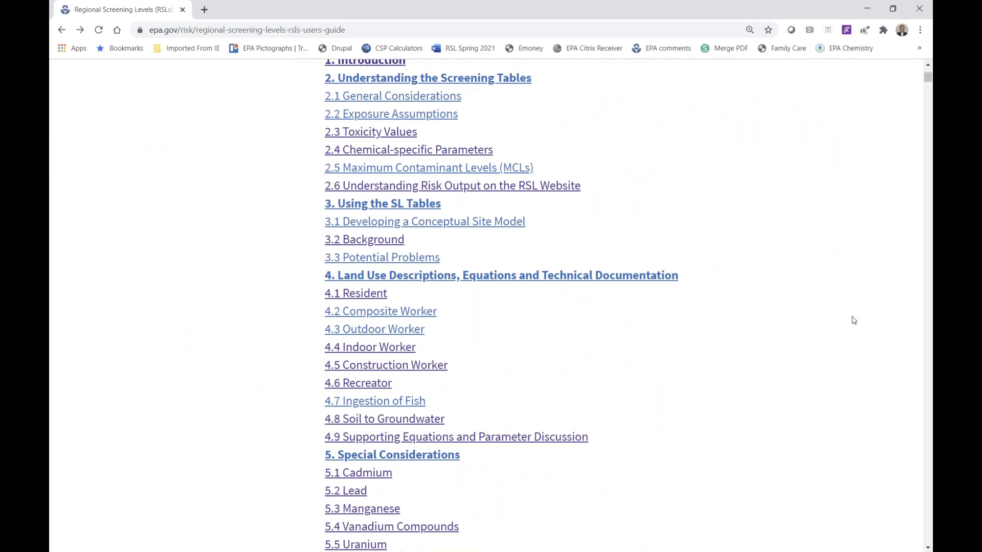
scroll(854, 320, "up", 2)
scroll(853, 320, "up", 2)
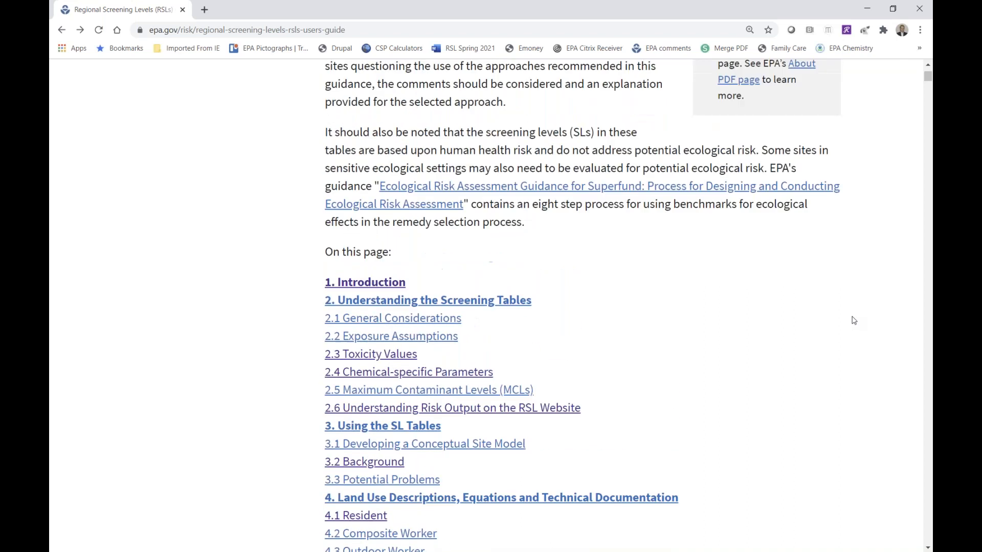
scroll(854, 320, "up", 6)
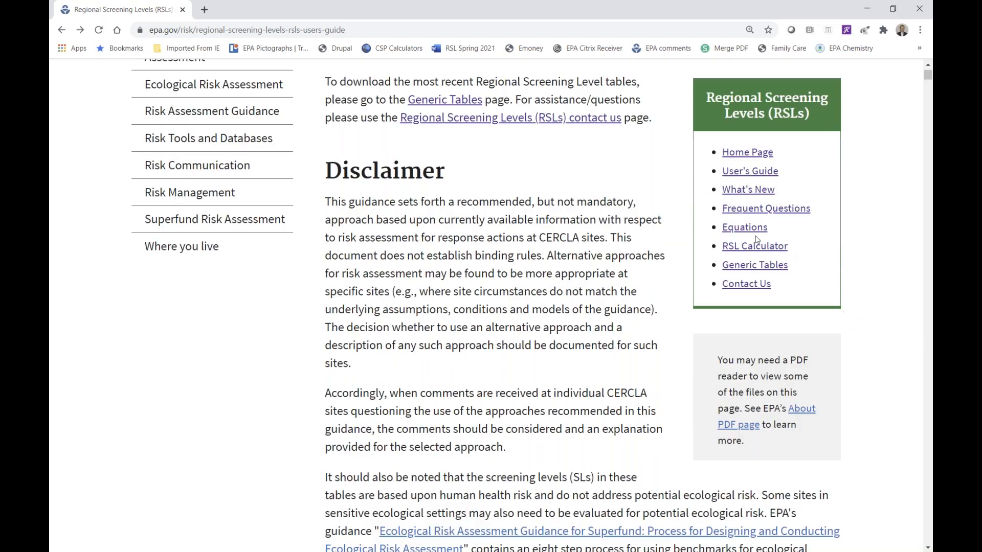
Open the RSL Calculator and highlight the red attention notice about the semiannual update
left_click(737, 250)
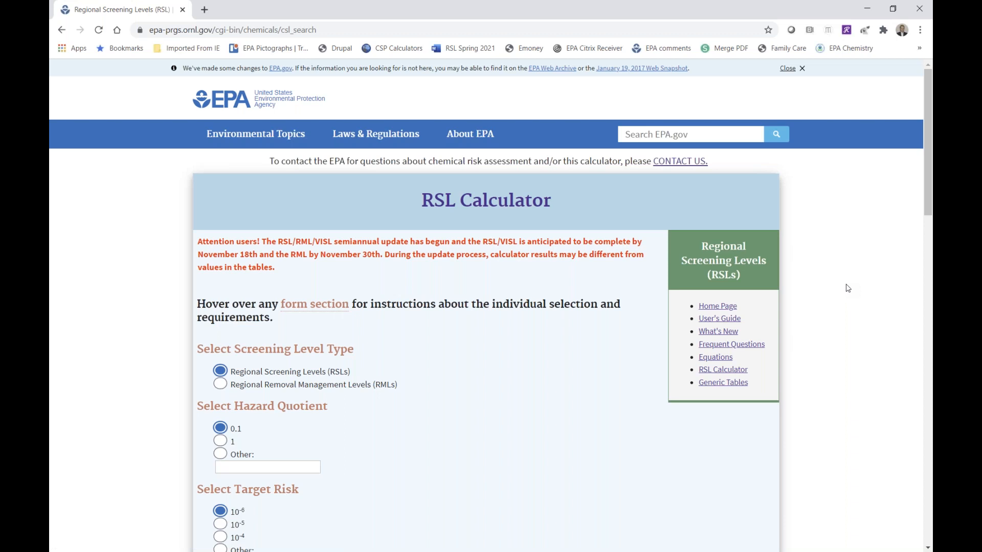
scroll(847, 288, "down", 2)
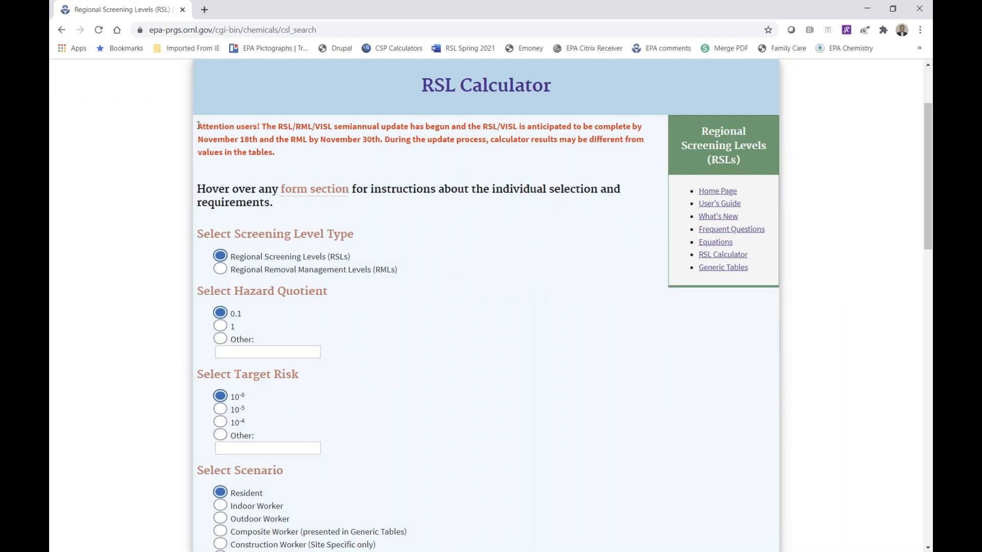
left_click_drag(198, 126, 276, 157)
Look over the calculator's selection form, show the Hazard Quotient instructions, and enlarge the page to 125%
scroll(518, 345, "down", 3)
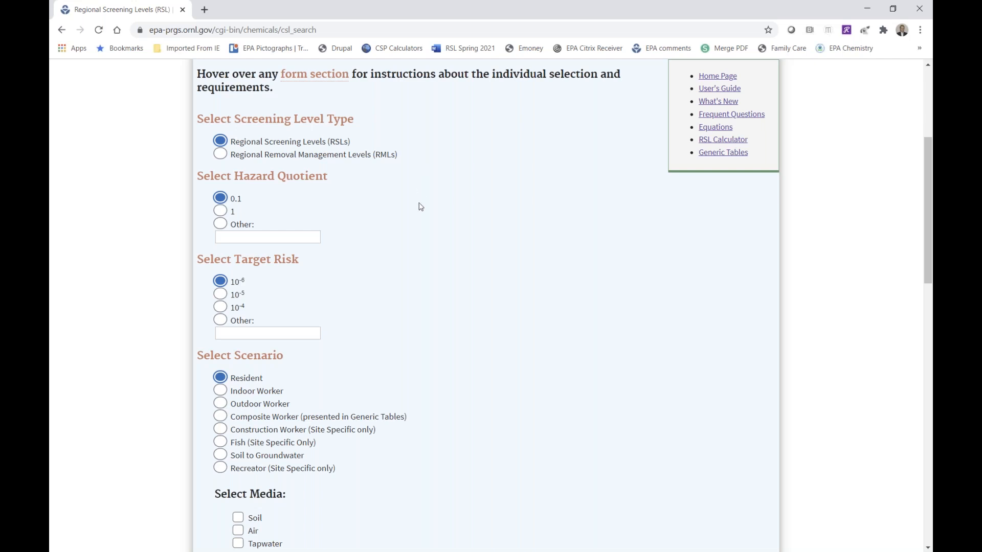
scroll(420, 207, "down", 1)
scroll(420, 206, "up", 1)
scroll(420, 207, "down", 1)
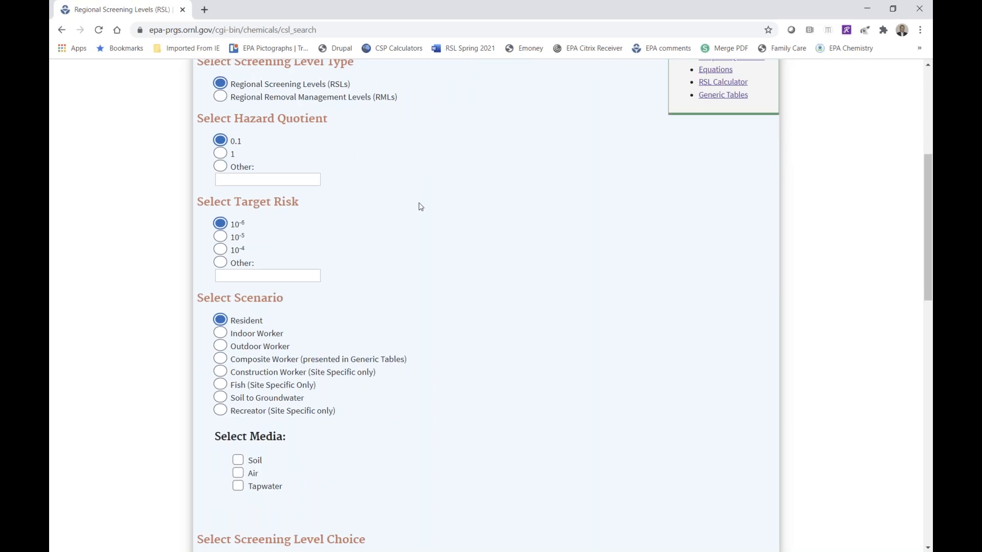
mouse_move(254, 125)
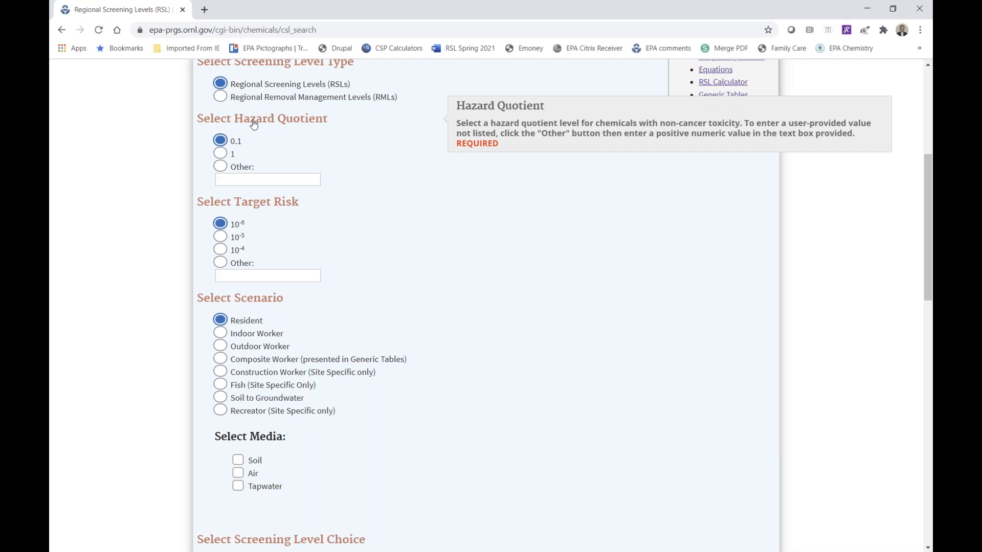
key("ctrl+plus")
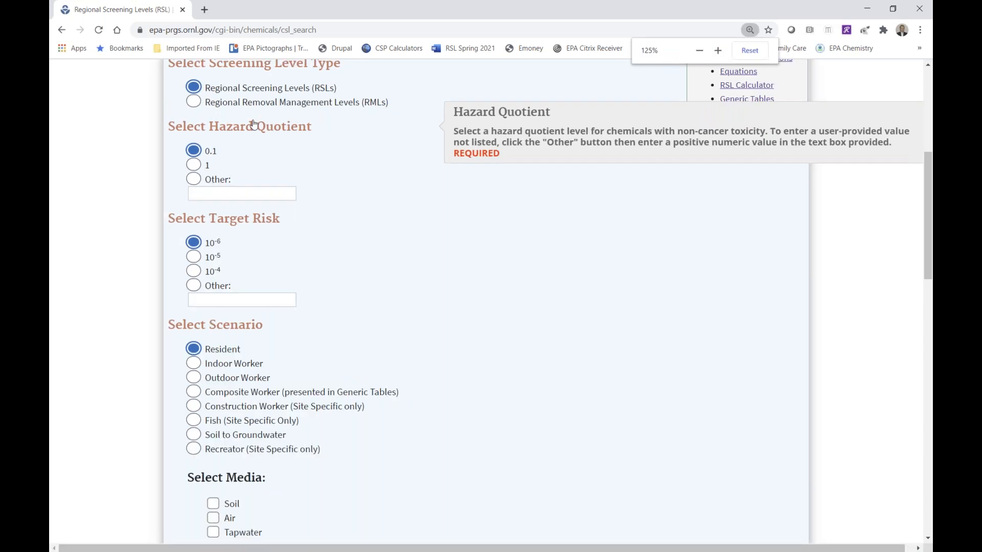
Look over the hazard quotient, target risk and scenario options at 125% page size, and select Soil as the medium
key("ctrl+plus")
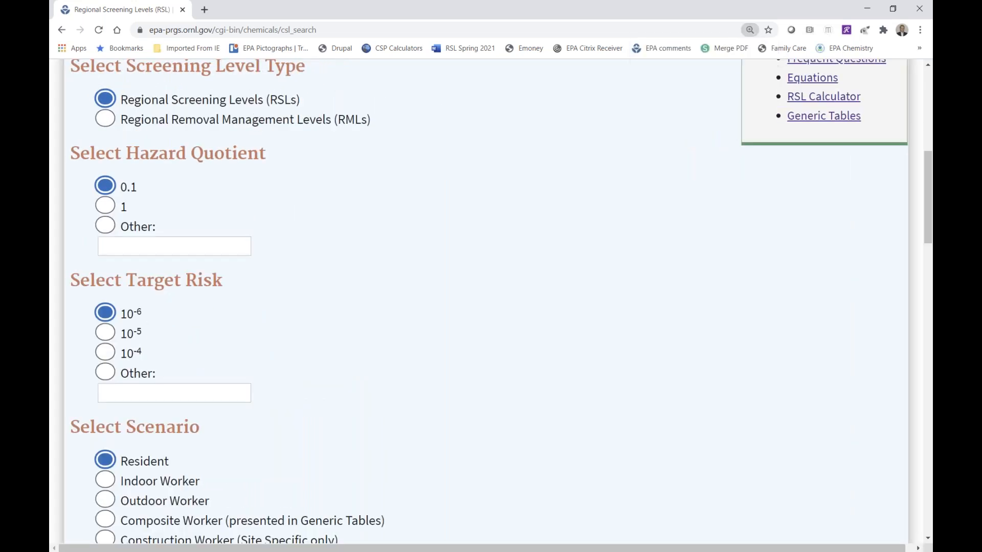
key("ctrl+minus")
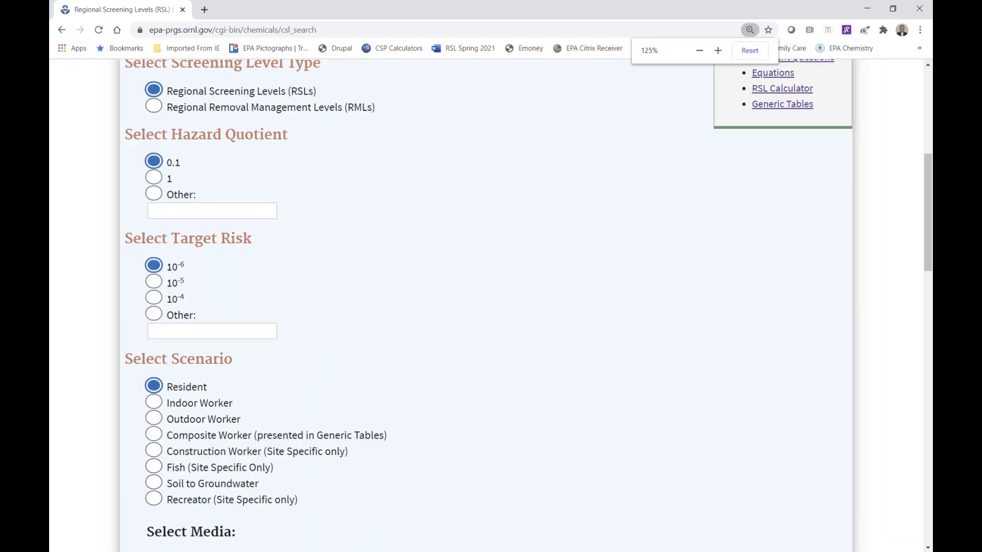
mouse_move(218, 141)
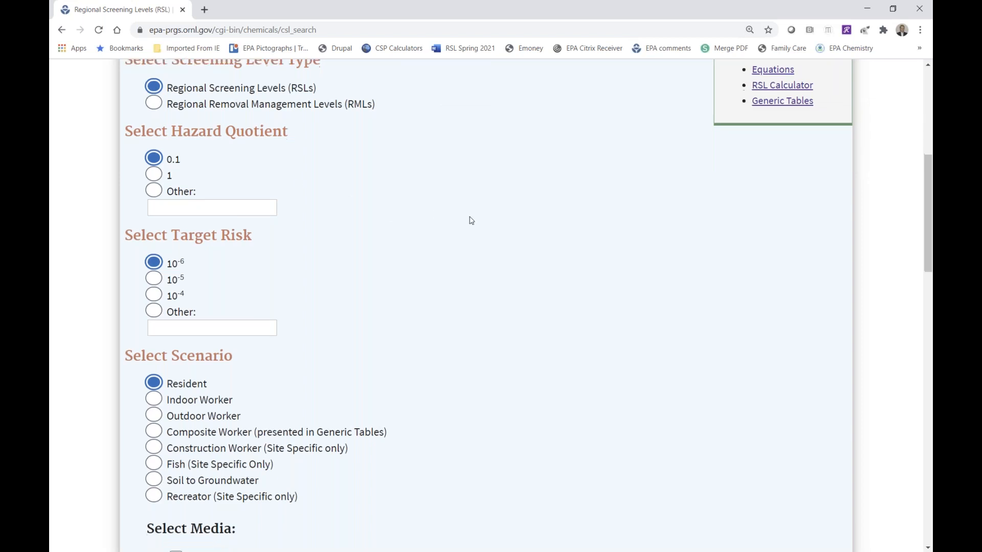
scroll(361, 214, "down", 1)
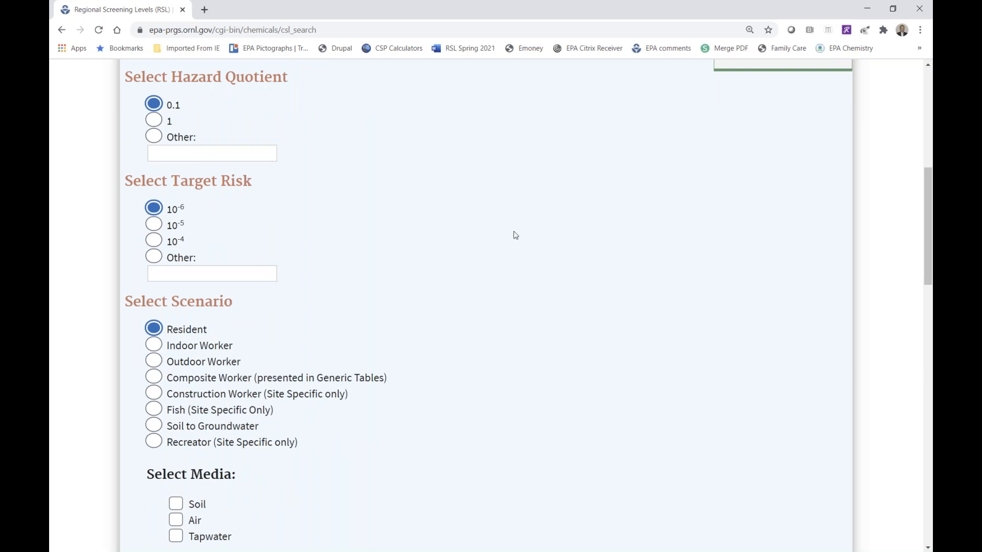
scroll(515, 235, "down", 4)
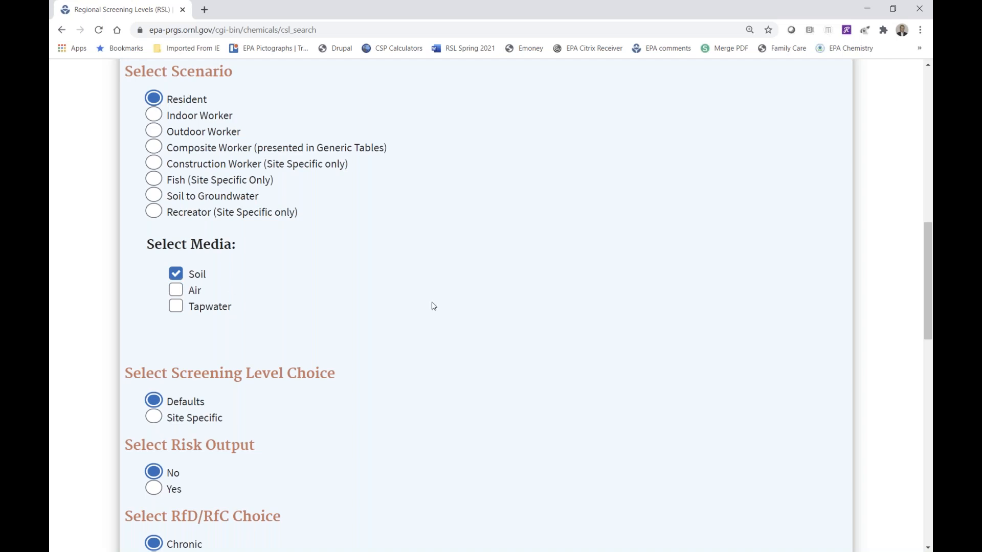
Set the screening level choice to Site Specific with User-provided chemical information
scroll(434, 306, "down", 5)
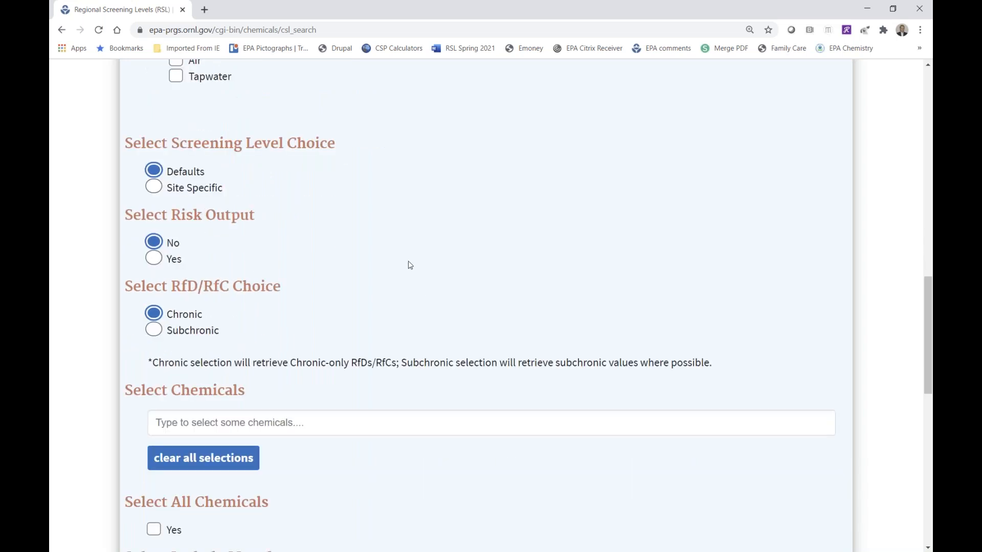
left_click(154, 188)
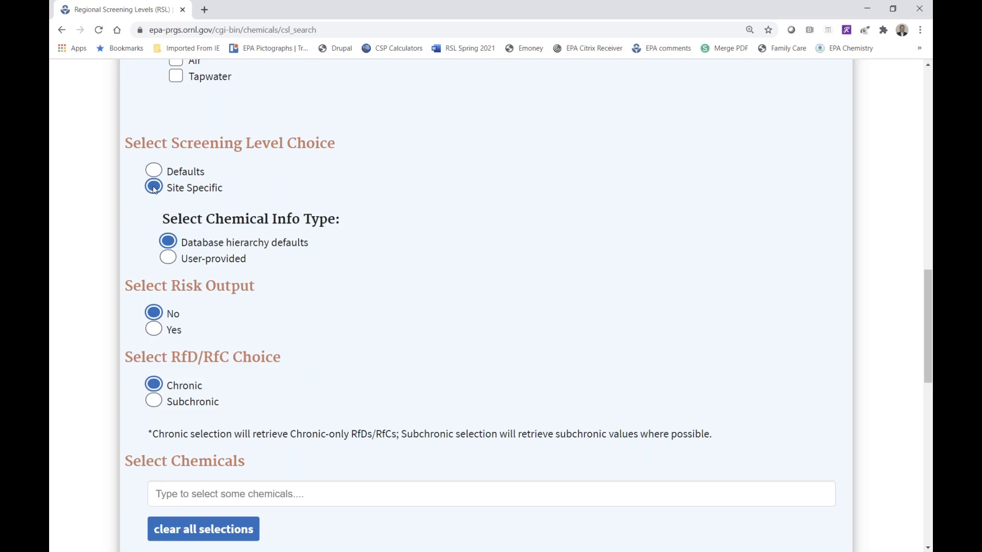
left_click(172, 259)
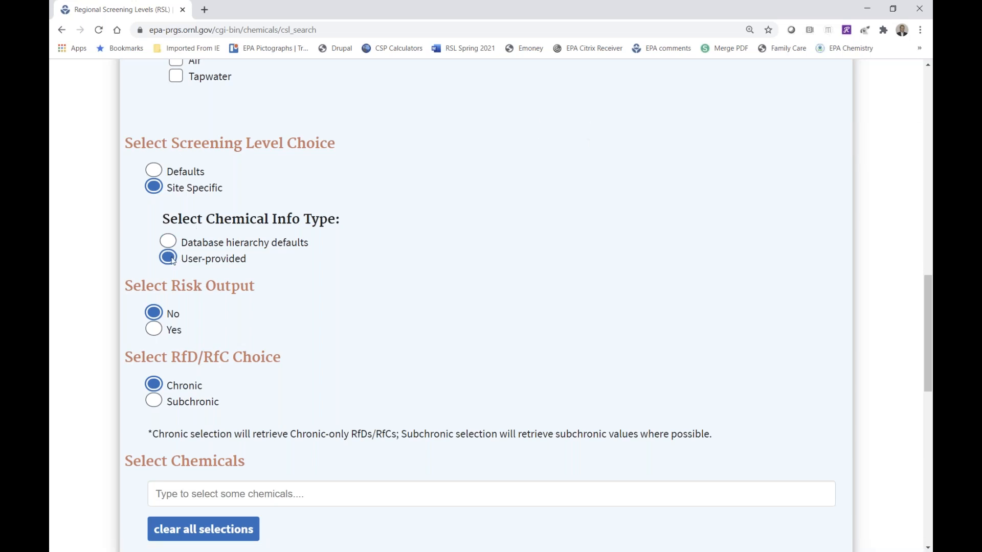
mouse_move(254, 145)
Search the chemical selection for "benzen" and add Benzene (71-43-2)
scroll(347, 251, "down", 2)
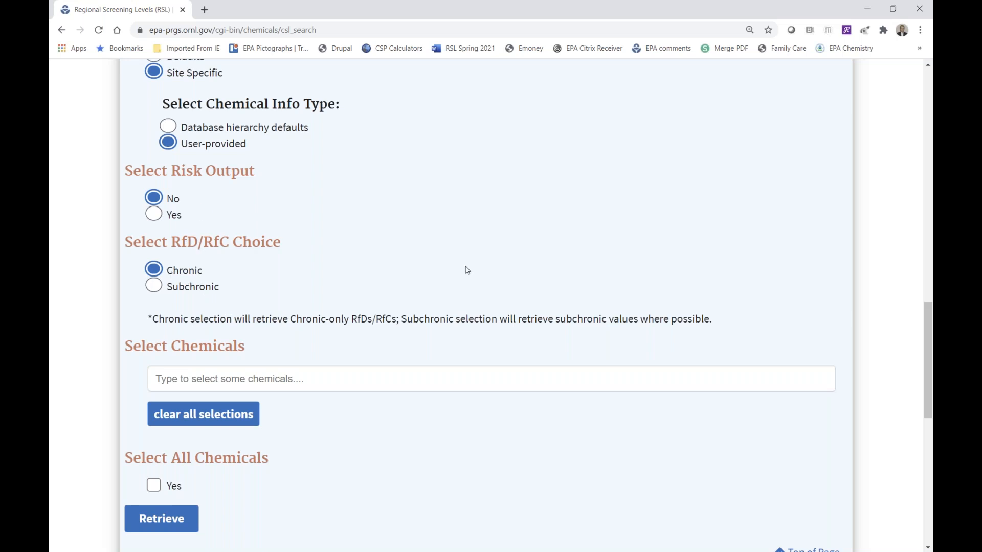
scroll(467, 270, "down", 2)
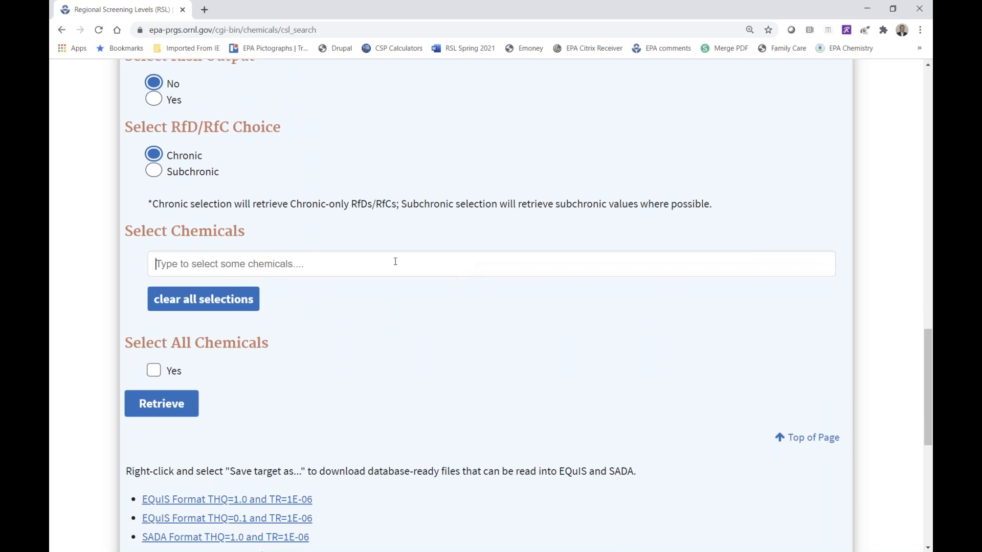
left_click(395, 261)
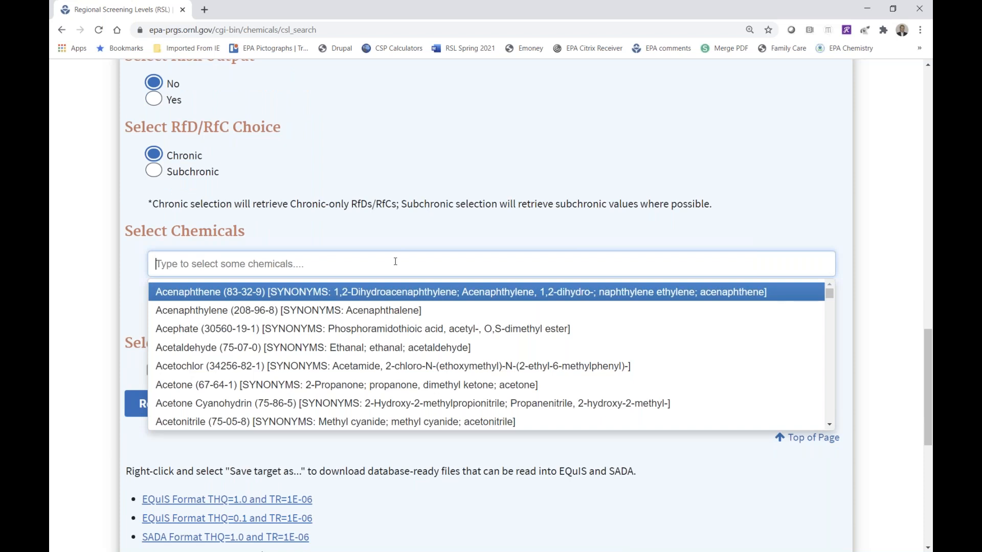
type("b")
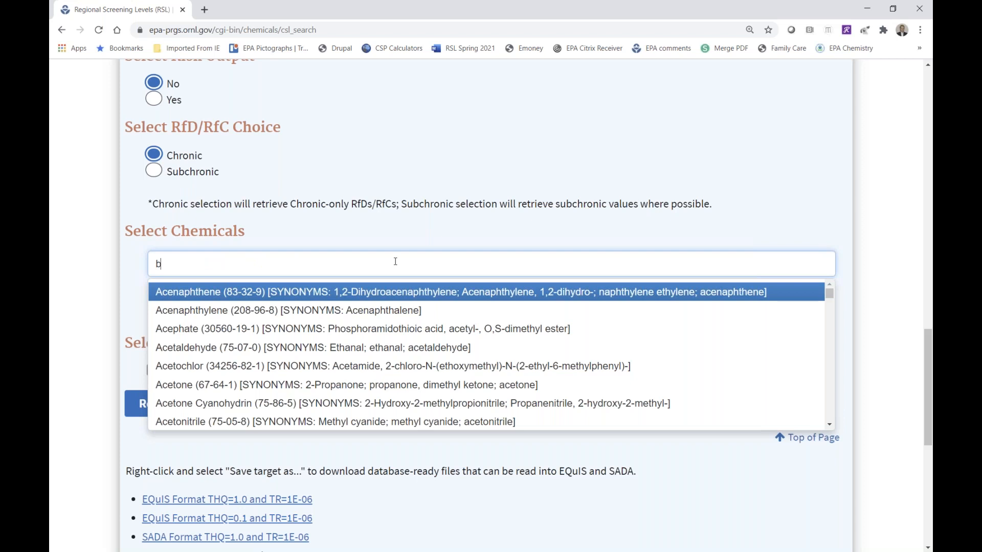
type("en")
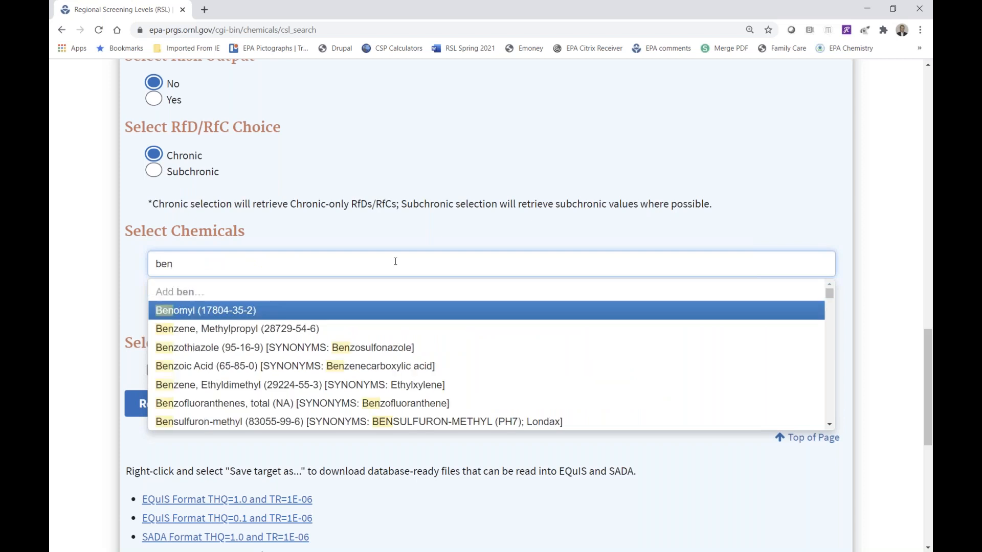
type("ze")
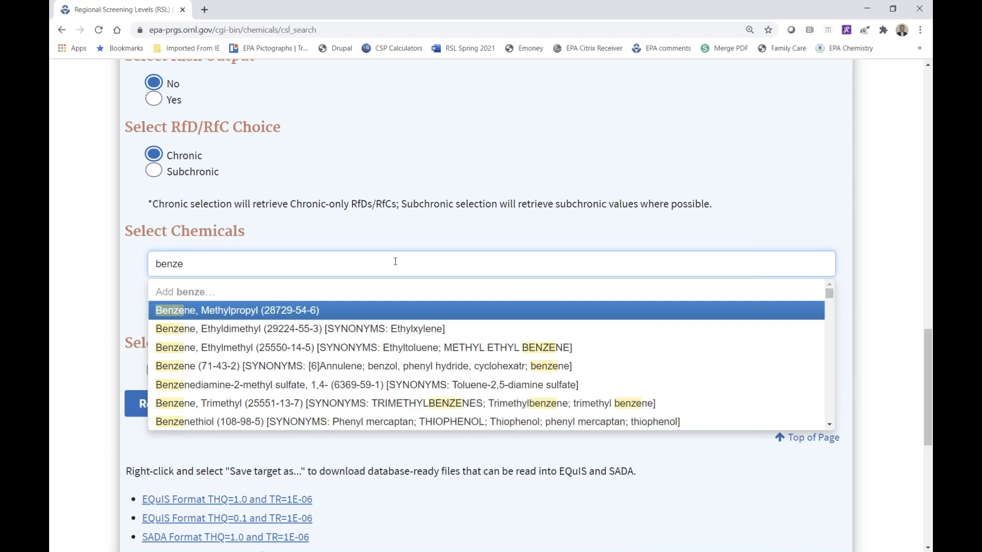
type("n")
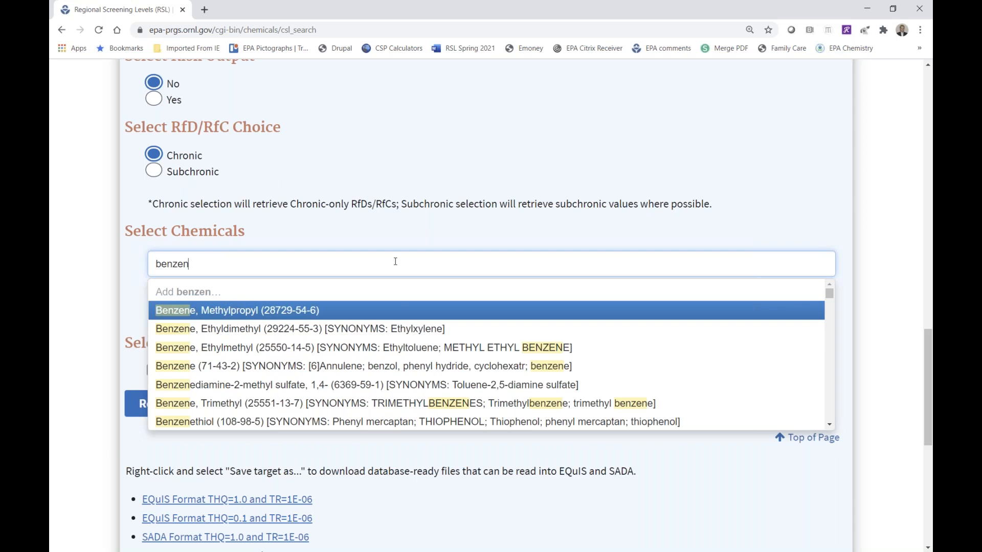
left_click(253, 366)
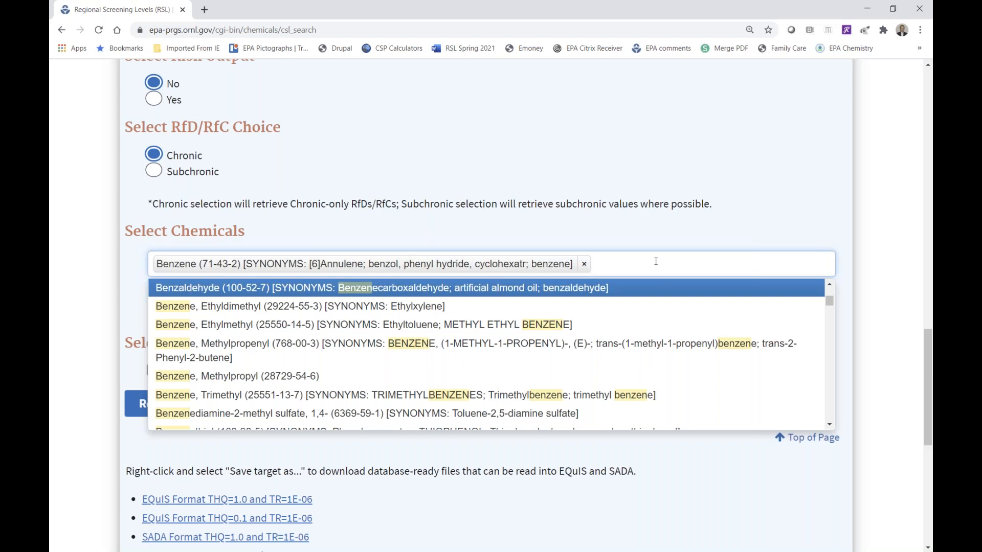
Add Trichloroethylene (79-01-6) to the chemical selection by searching for "tce", and remove it again
type("tce")
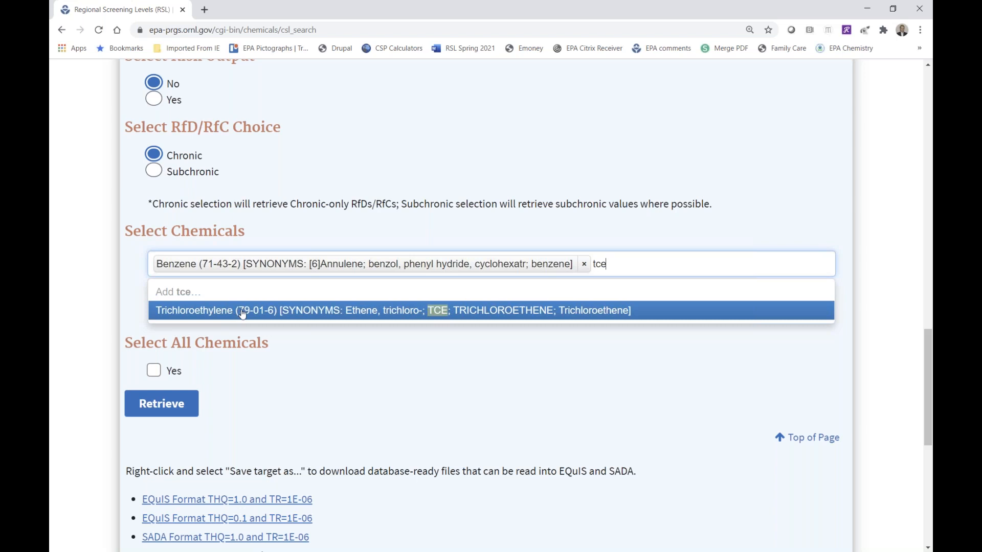
left_click(418, 311)
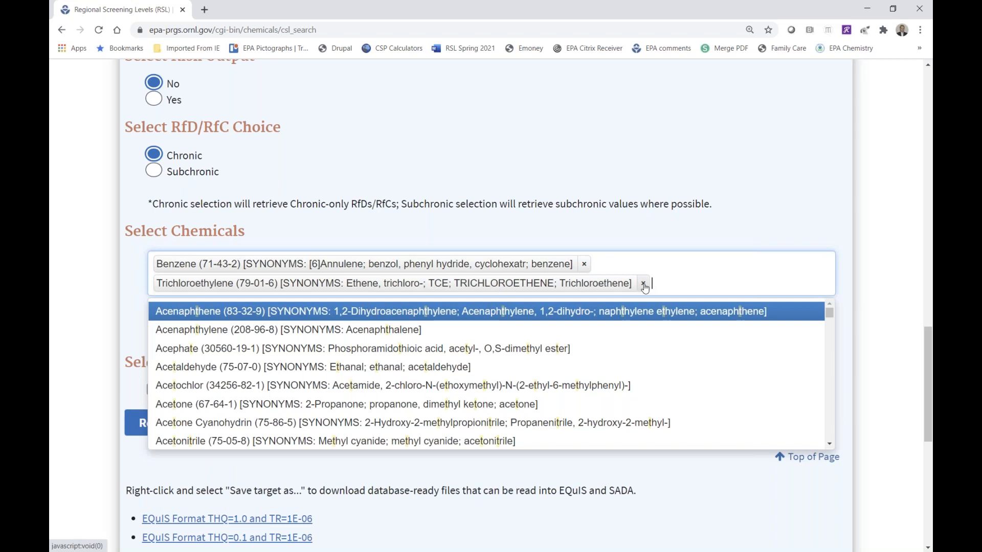
key("BackSpace")
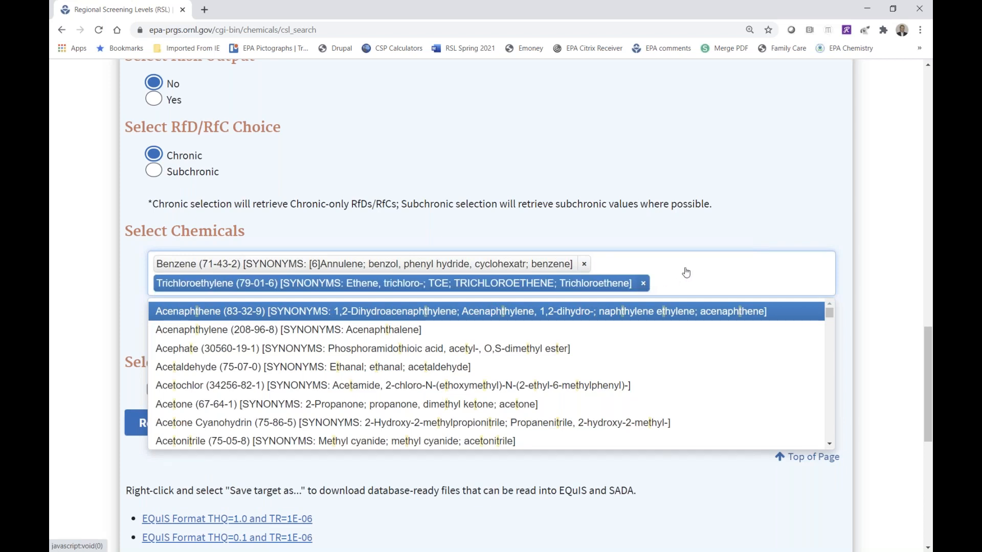
key("BackSpace")
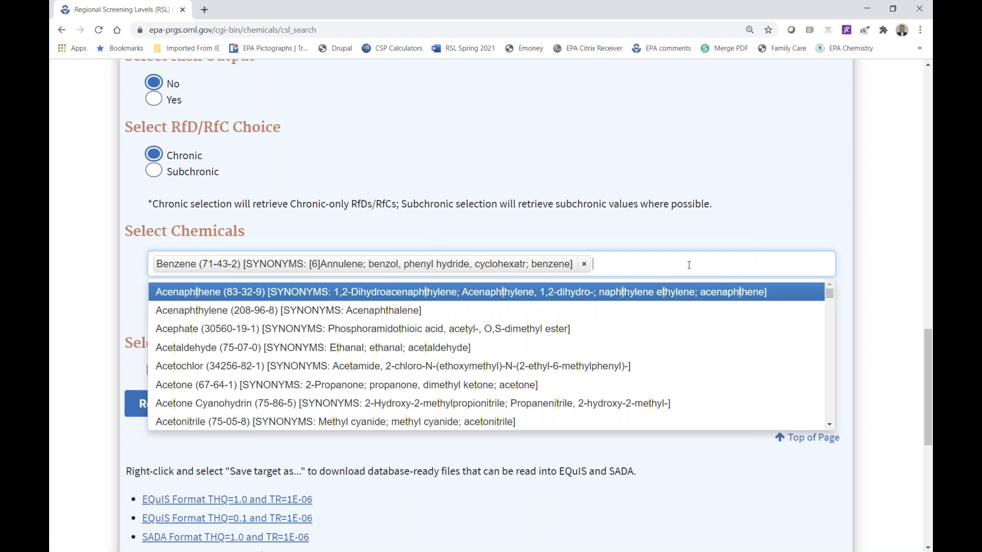
Add a custom chemical named "jennifaldehyde" to the chemical selection and close the suggestion list
type("jennife")
key("BackSpace")
type("al")
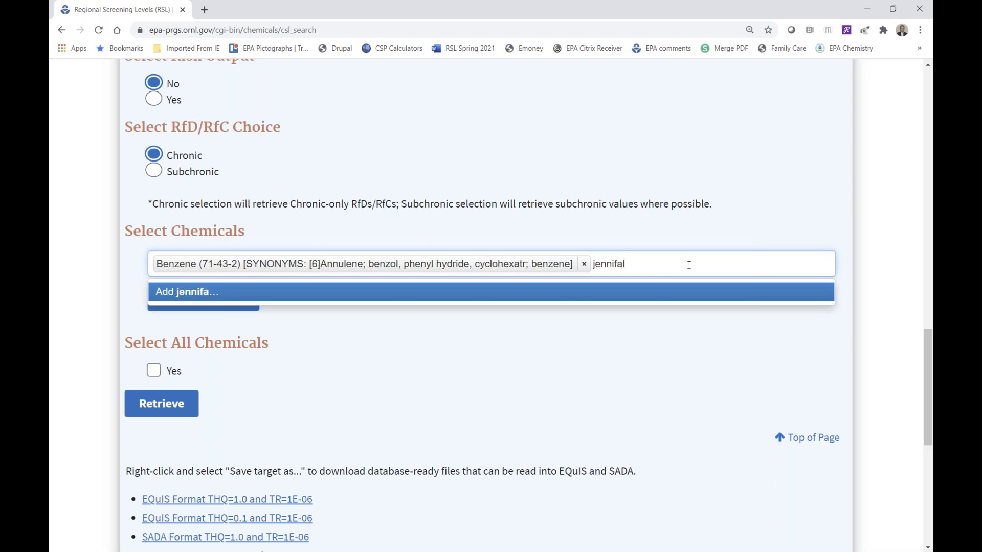
type("dehyde")
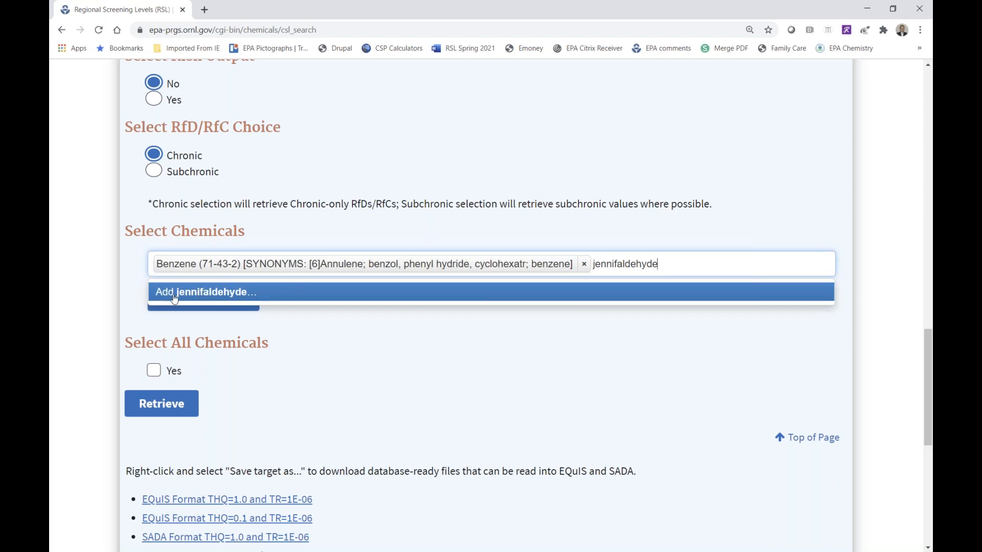
left_click(202, 294)
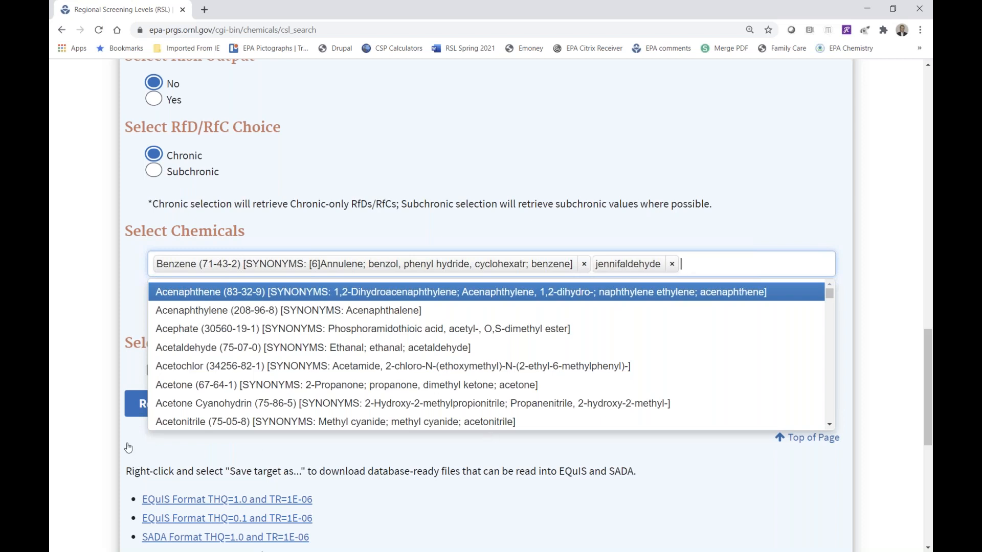
left_click(180, 442)
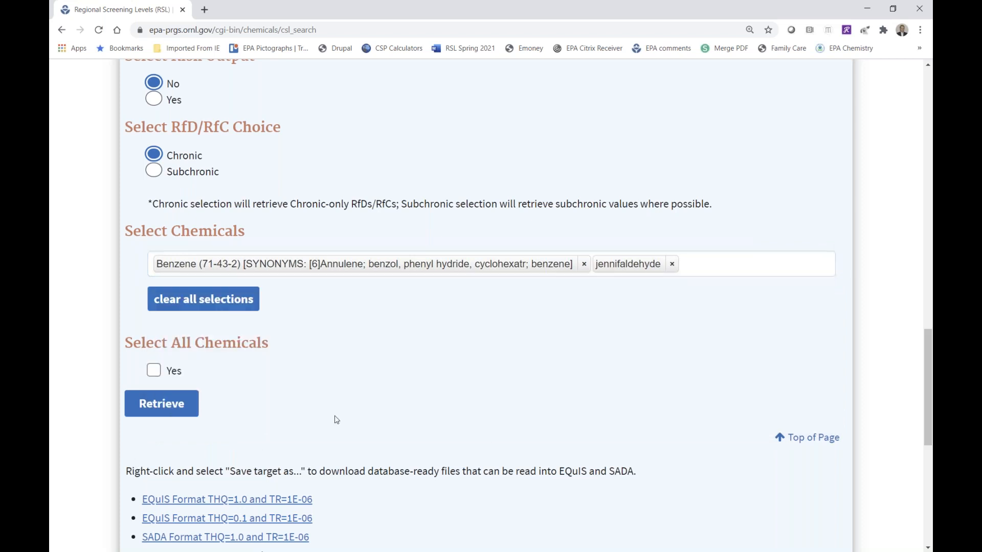
Submit the form to retrieve the user-provided inputs for the selected chemicals
scroll(342, 418, "down", 2)
scroll(342, 419, "down", 2)
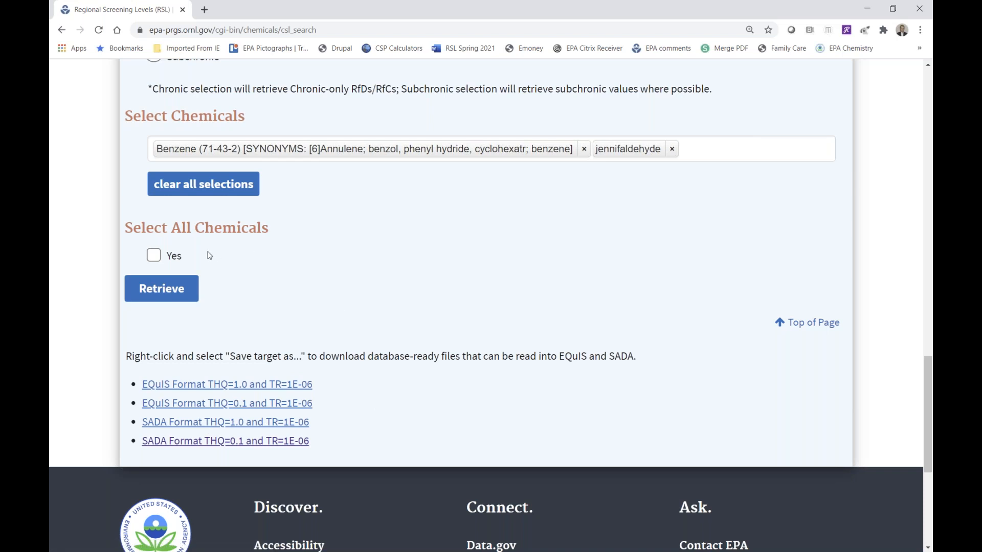
left_click(161, 299)
left_click(160, 299)
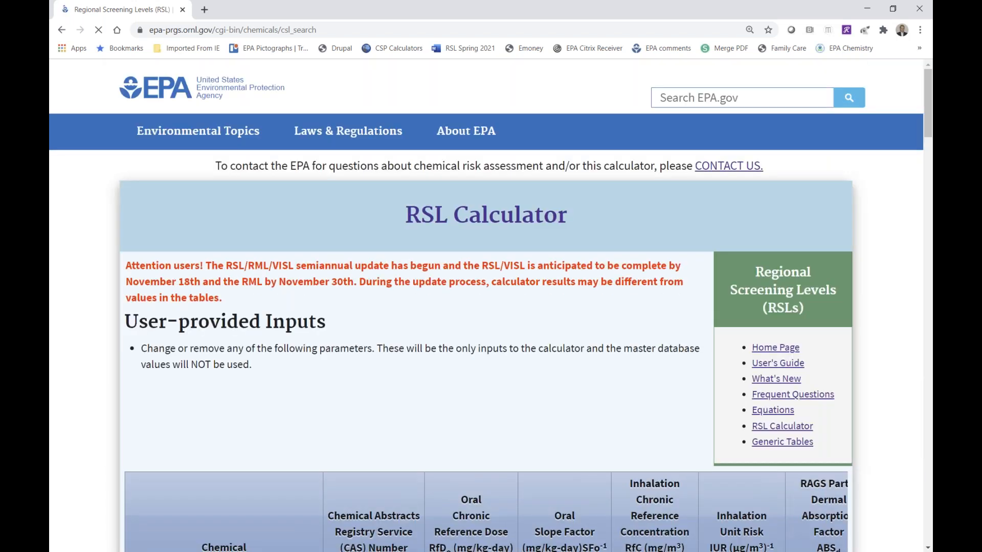
Remove the "Added Chemical - " prefix from the custom chemical's name so that it reads "Jennifaldehyde"
scroll(491, 307, "down", 2)
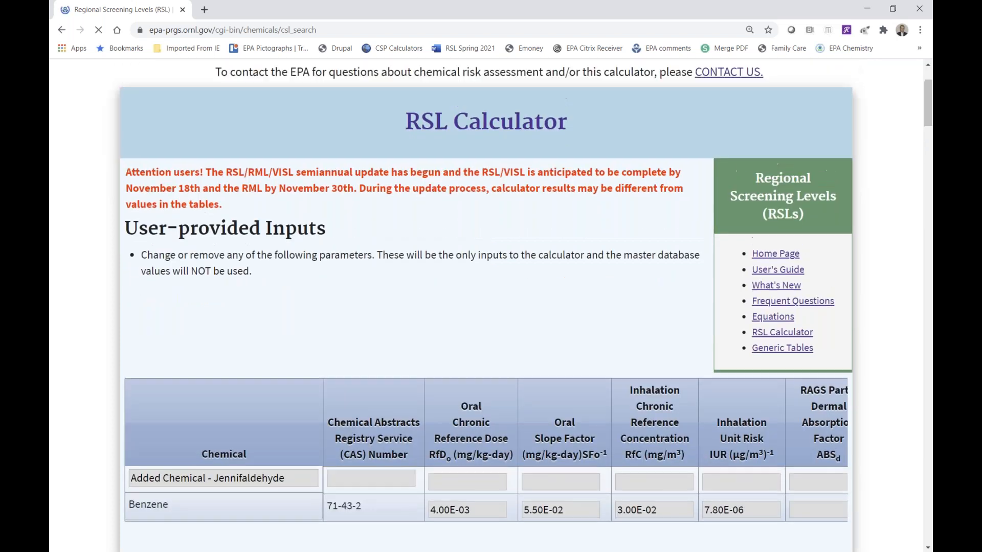
scroll(491, 307, "down", 3)
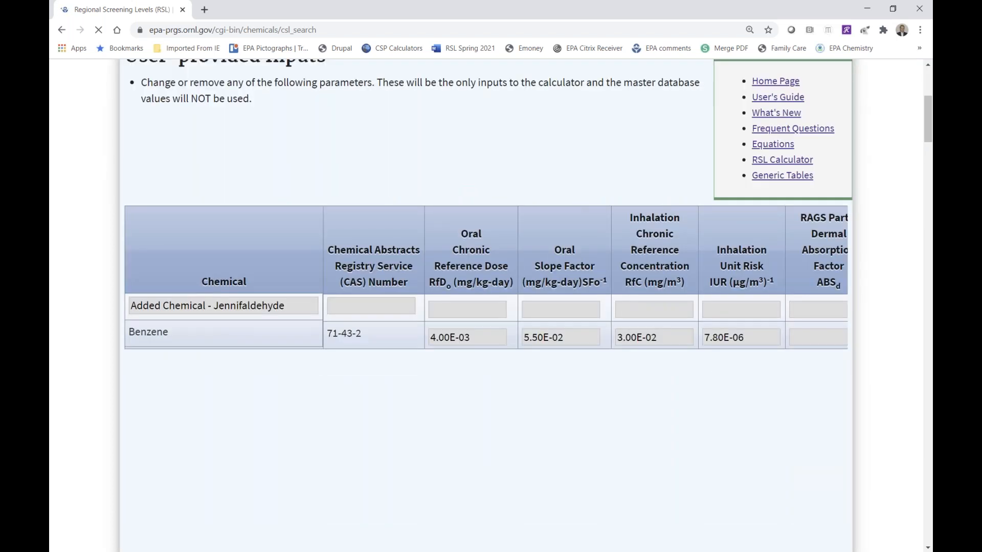
left_click(215, 306)
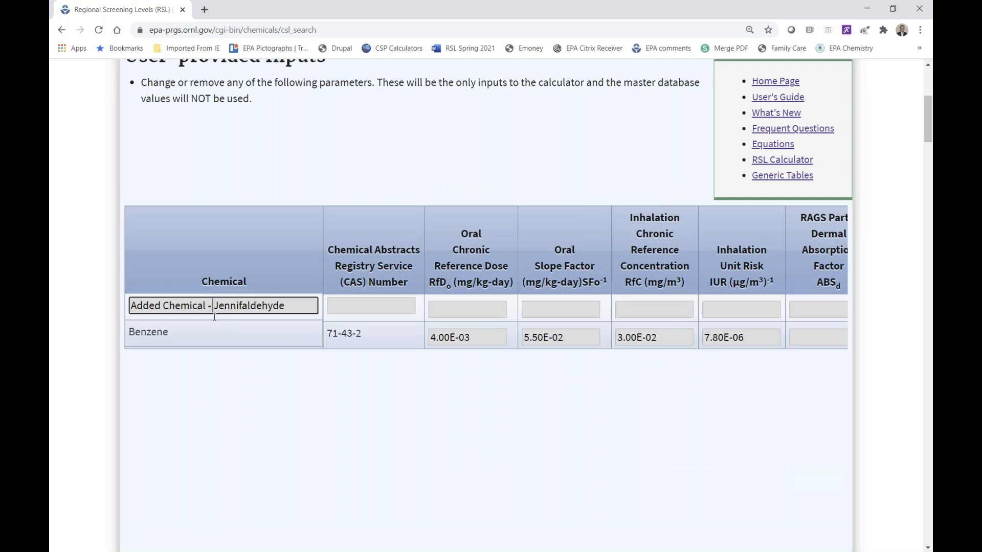
key("BackSpace")
key("BackSpace")
key("BackSpace")
key("BackSpace")
key("BackSpace")
key("BackSpace")
key("BackSpace")
key("BackSpace")
key("BackSpace")
key("BackSpace")
key("BackSpace")
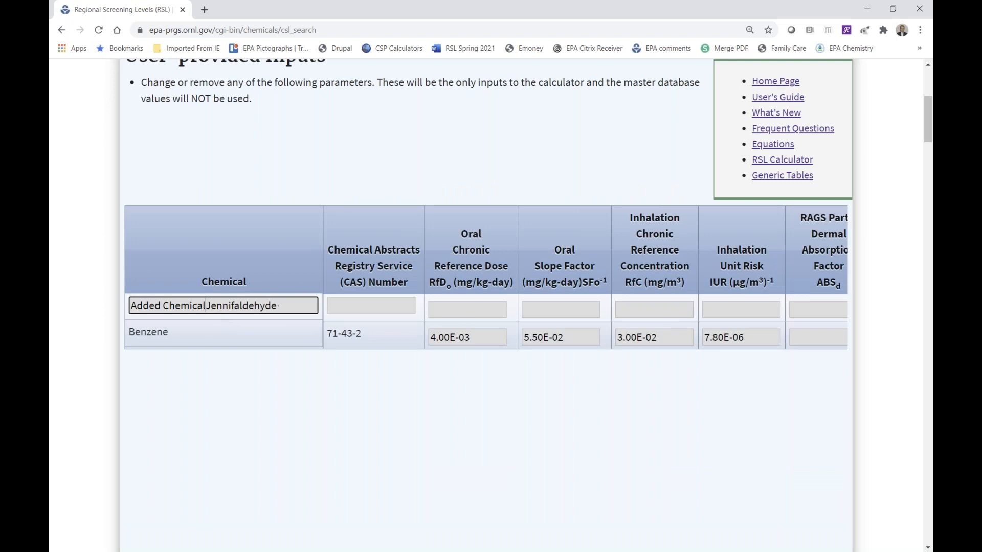
key("BackSpace")
key("BackSpace")
key("BackSpace")
key("BackSpace")
key("BackSpace")
key("BackSpace")
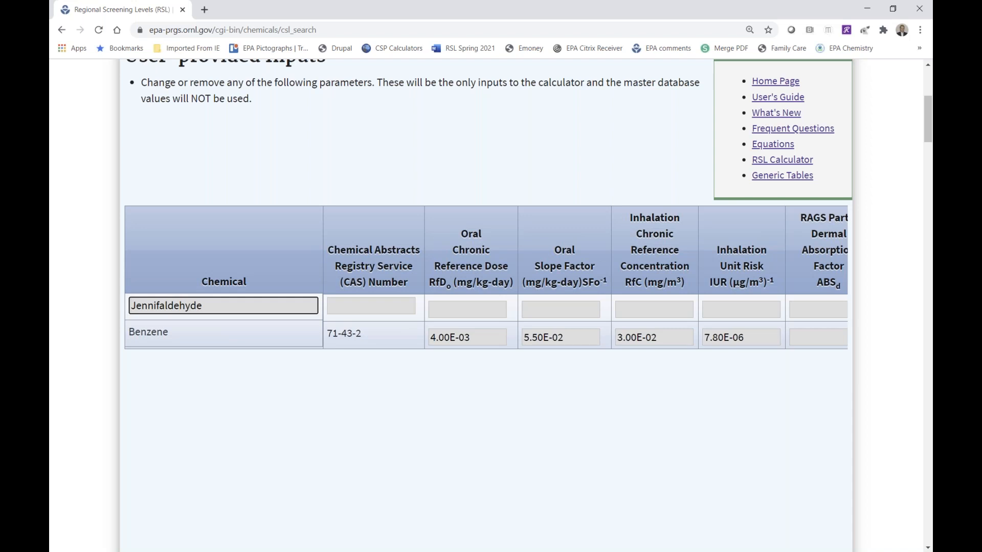
left_click(219, 384)
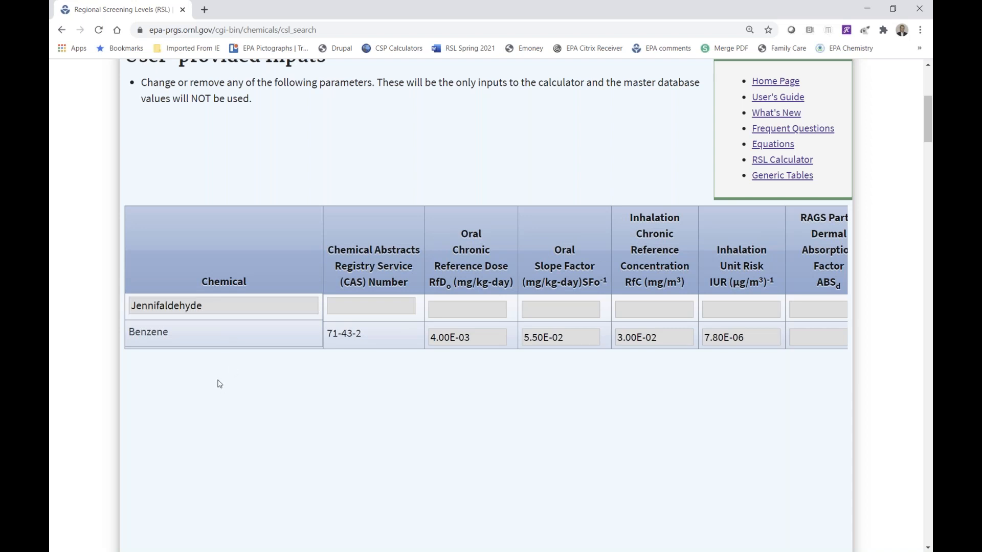
Copy Benzene's oral reference dose 4.00E-03 and oral slope factor 5.50E-02 into the matching fields for Jennifaldehyde
scroll(215, 435, "down", 1)
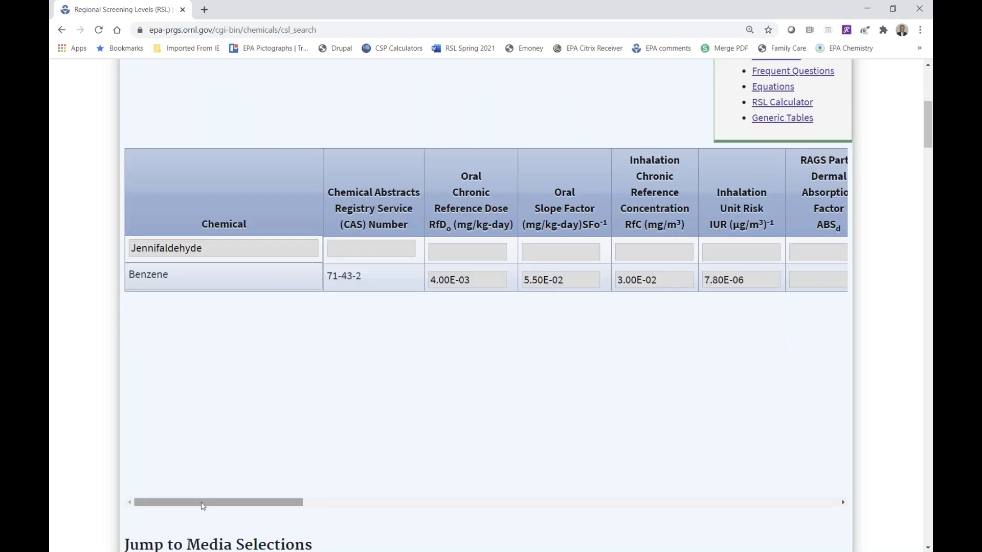
left_click_drag(203, 507, 156, 508)
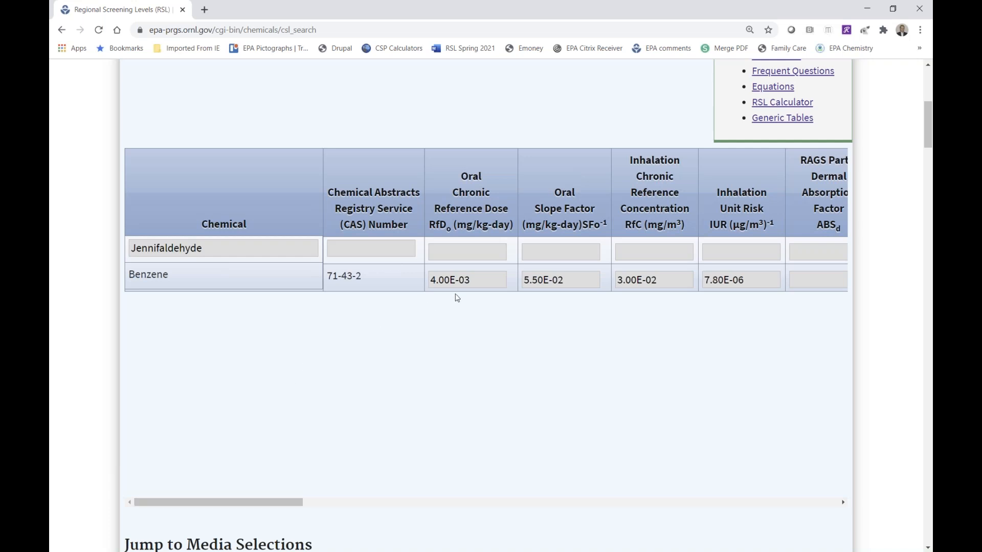
triple_click(478, 282)
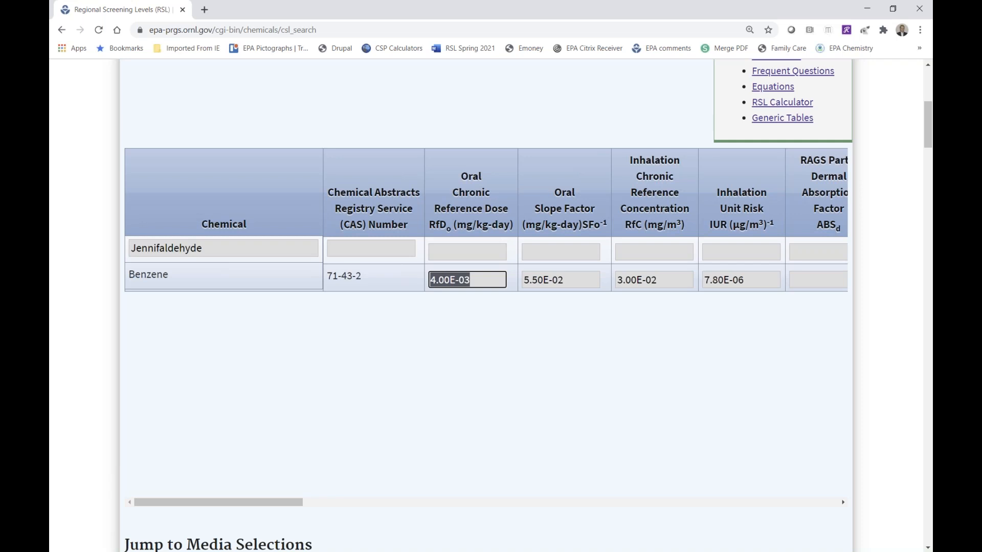
left_click(481, 253)
left_click(476, 297)
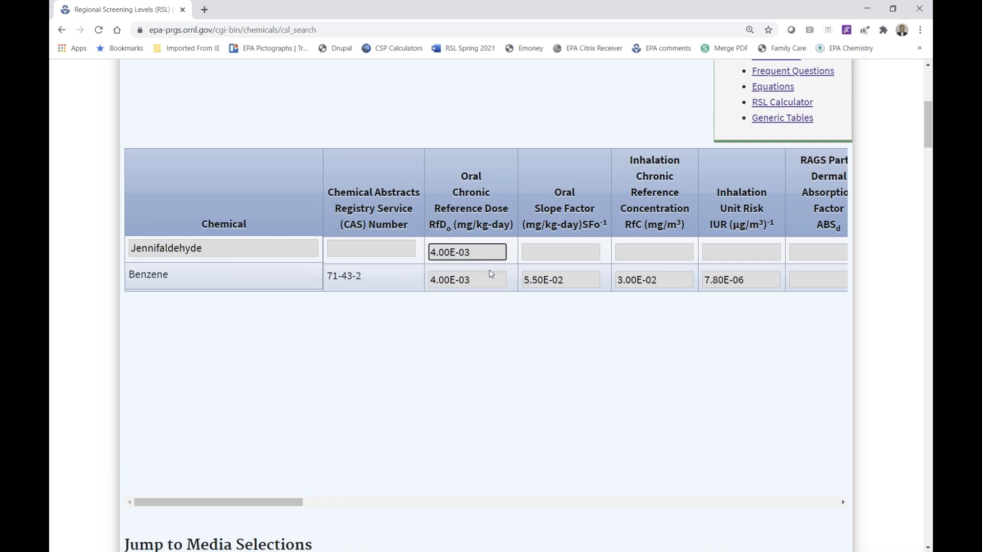
left_click_drag(573, 283, 523, 280)
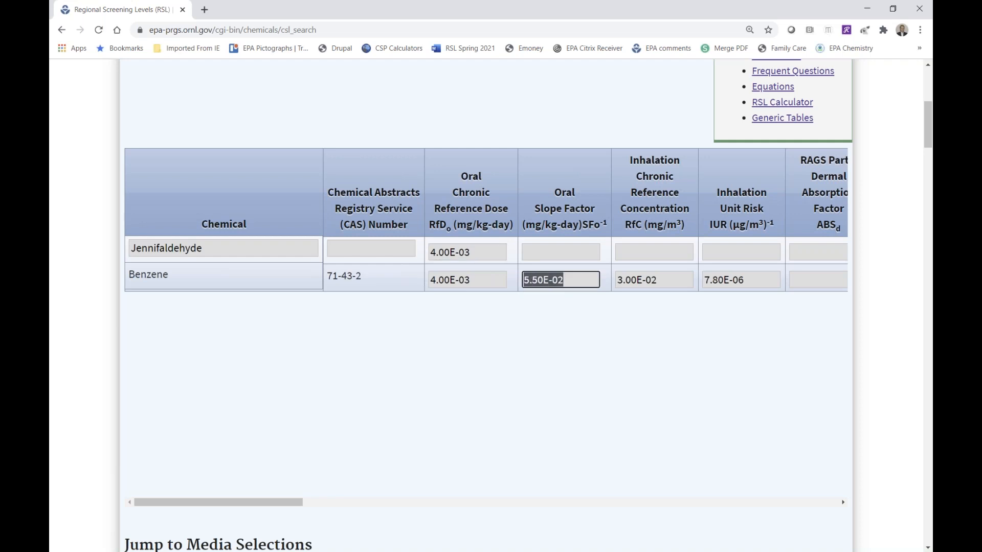
key("ctrl+c")
left_click(544, 251)
key("ctrl+v")
Copy Benzene's inhalation reference concentration 3.00E-02 and inhalation unit risk 7.80E-06 into the Jennifaldehyde row
left_click_drag(660, 280, 617, 280)
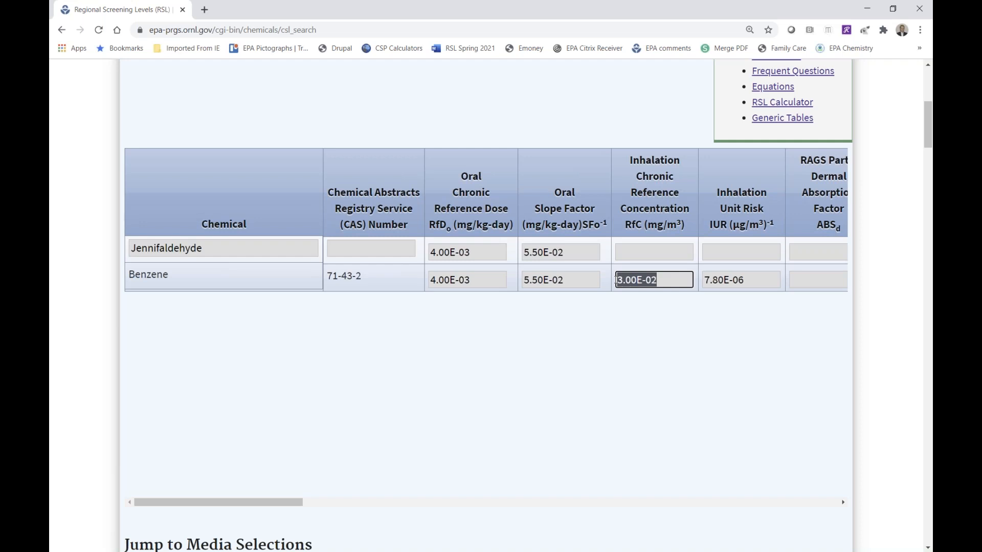
left_click(632, 245)
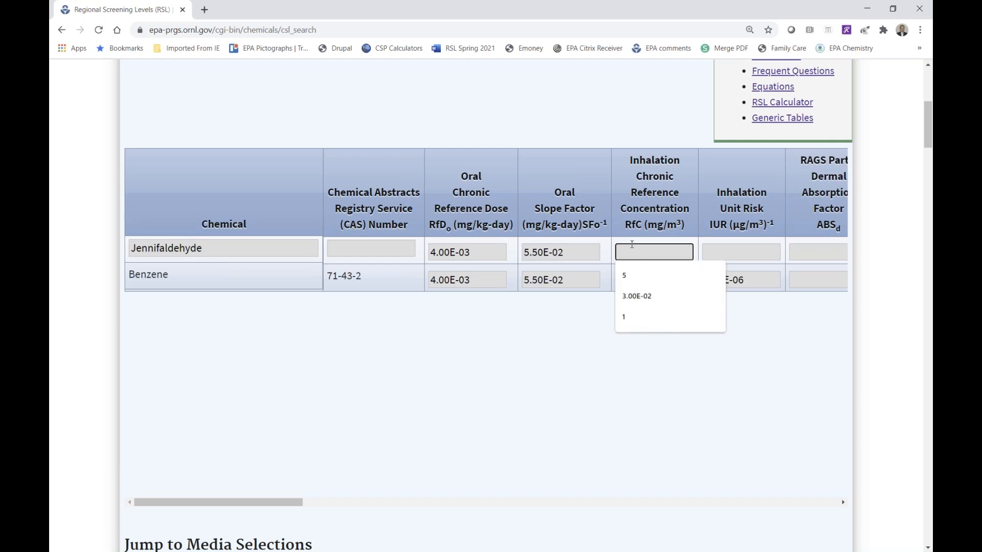
key("ctrl+v")
left_click_drag(755, 282, 705, 280)
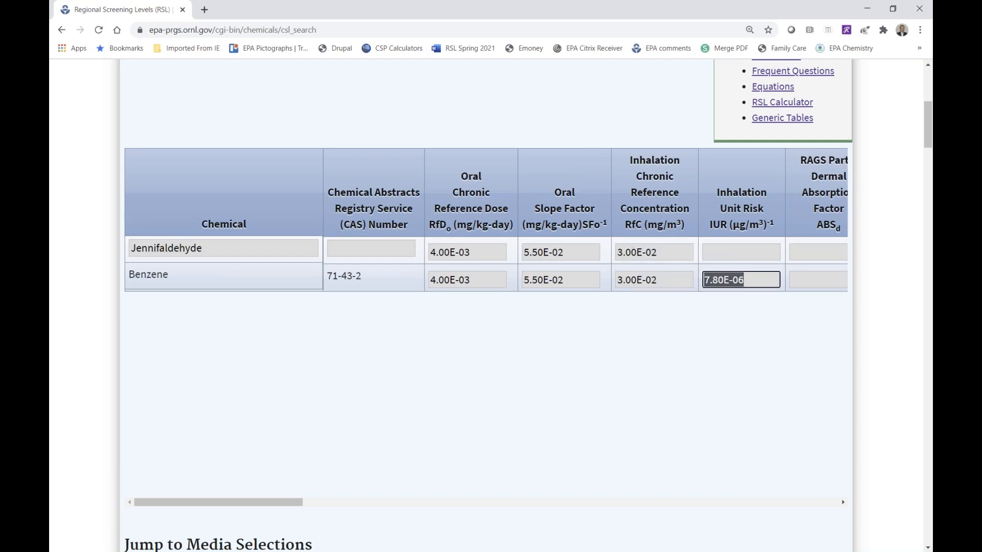
left_click(727, 249)
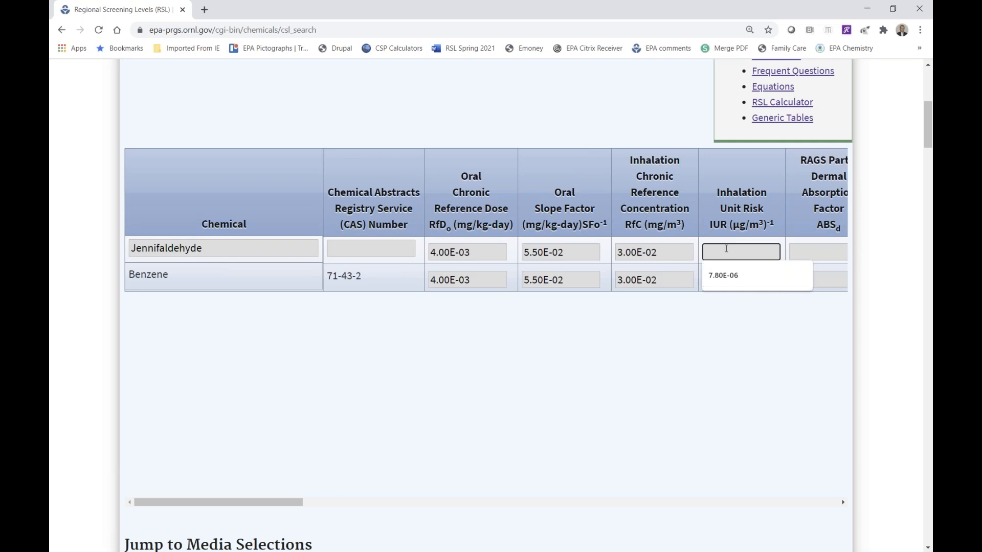
key("ctrl+v")
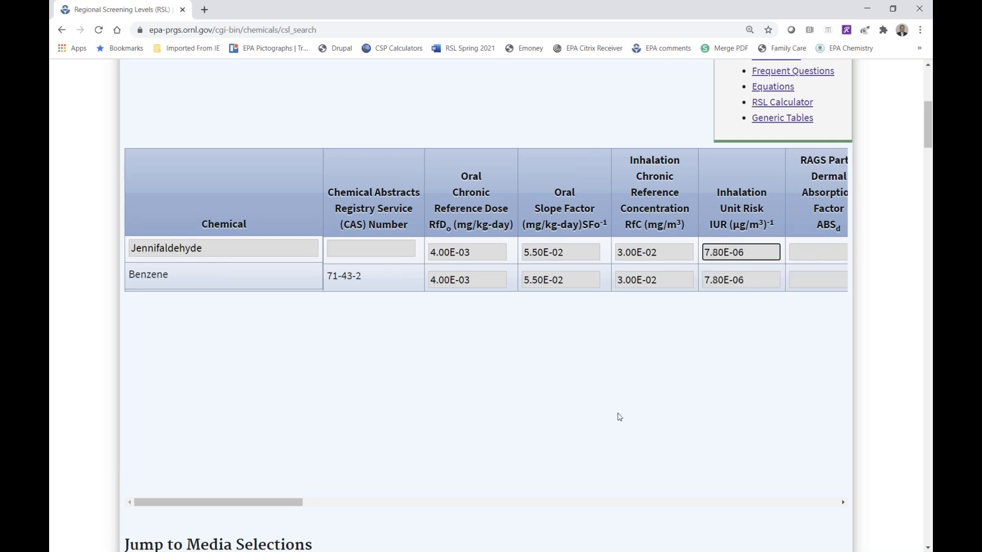
Set Jennifaldehyde's gastrointestinal absorption factor (GIABS) to 1 and its relative bioavailability (RBA) to 1
left_click(292, 504)
left_click_drag(293, 506, 379, 517)
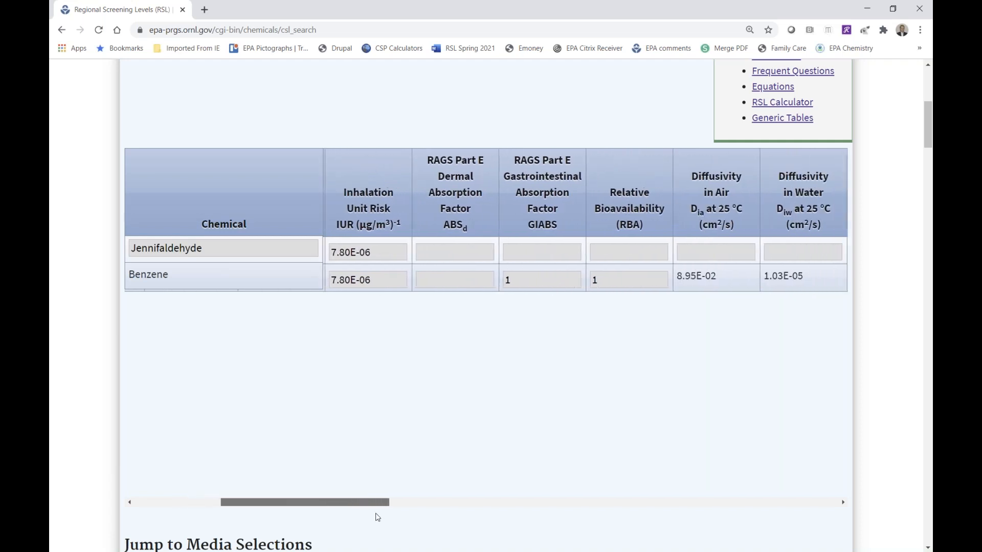
left_click(522, 252)
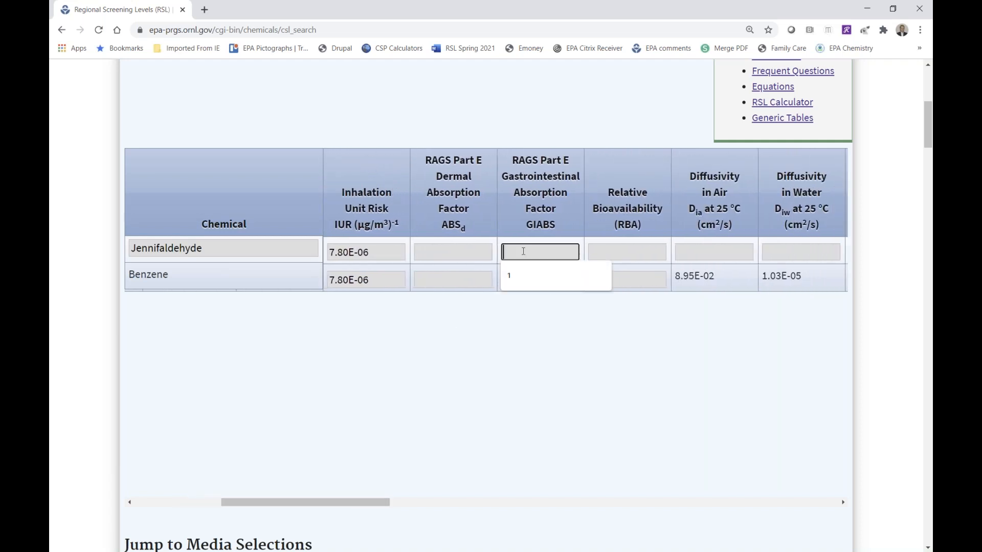
type("1")
key("Tab")
type("1")
key("Tab")
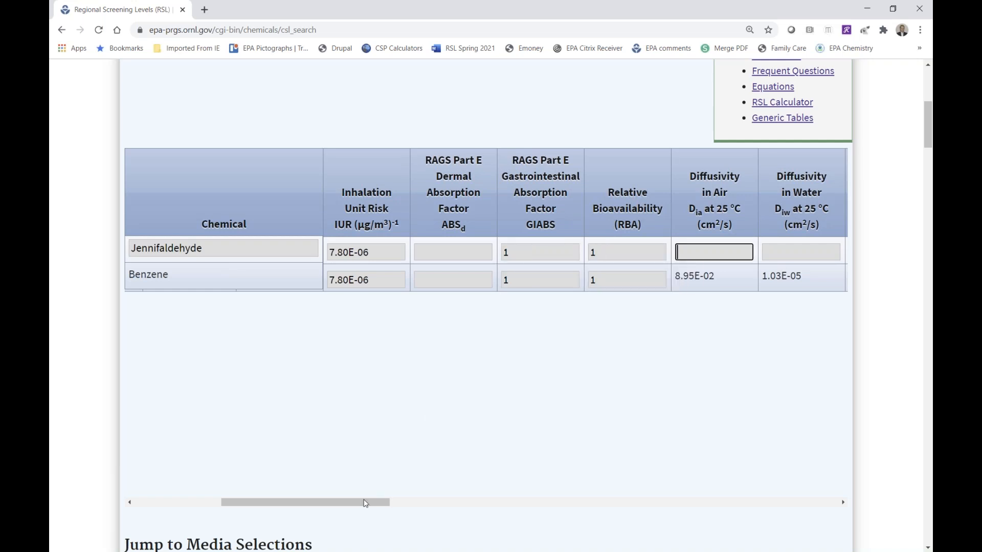
Copy Benzene's Henry's Law constant 5.55E-03 and density 8.76E-01 into the corresponding Jennifaldehyde fields
left_click_drag(382, 504, 440, 505)
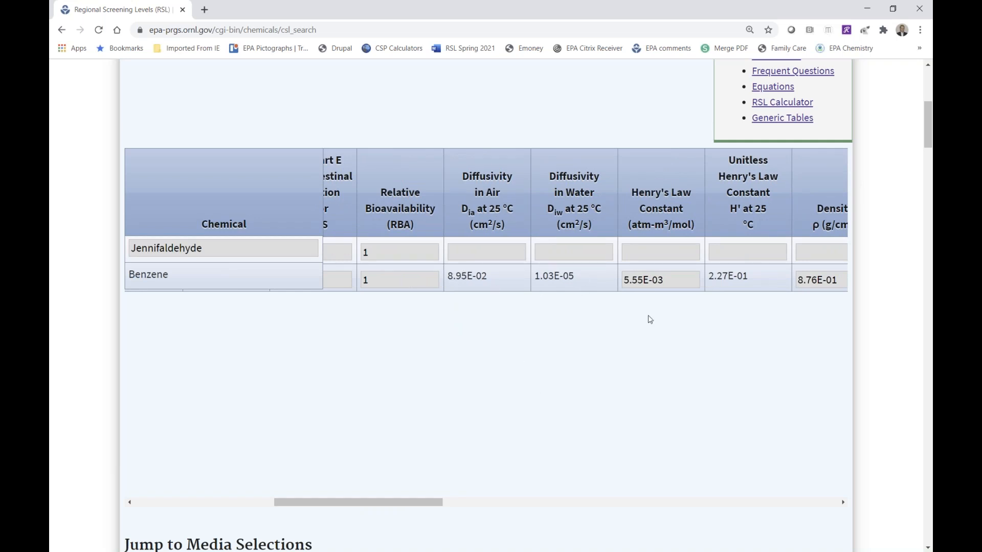
left_click_drag(664, 280, 626, 281)
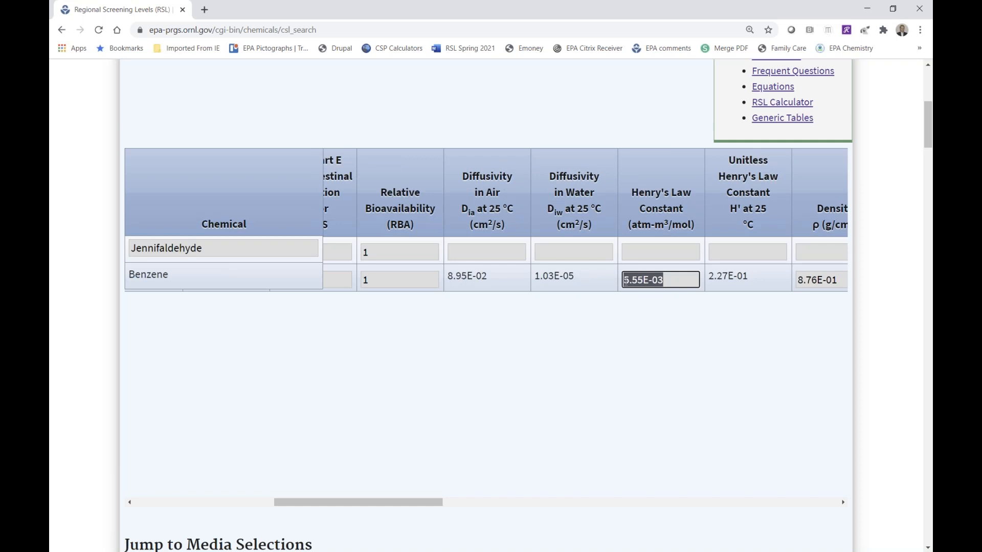
left_click(652, 255)
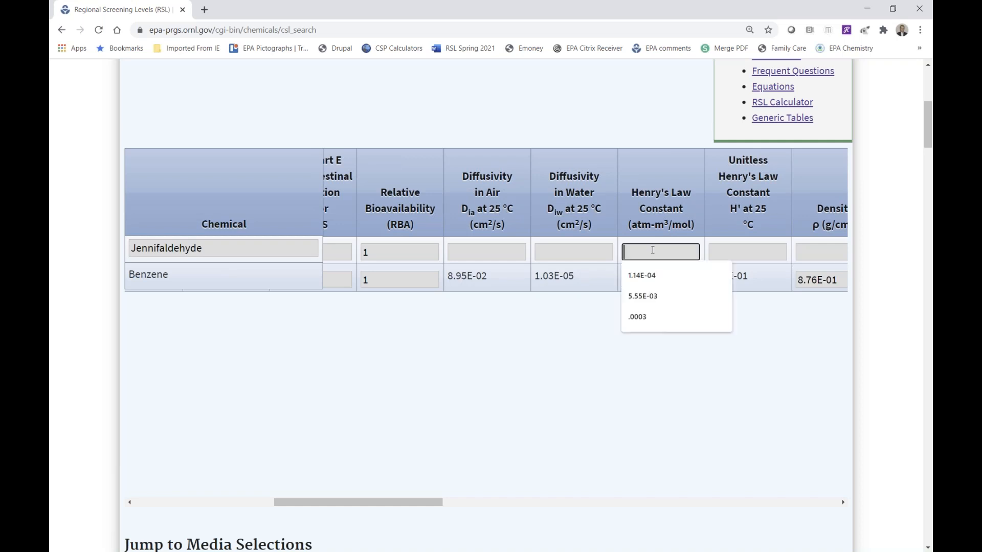
key("ctrl+v")
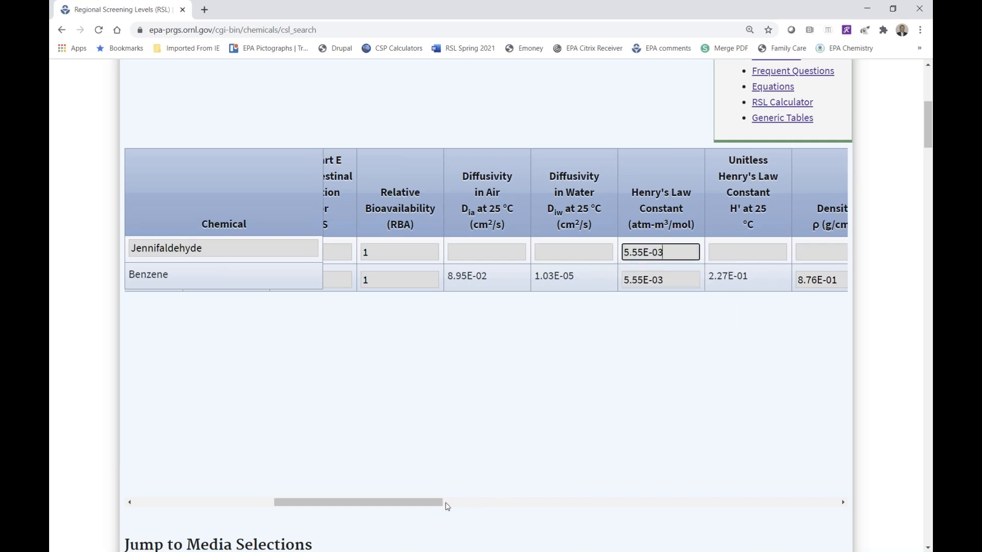
left_click_drag(439, 505, 500, 506)
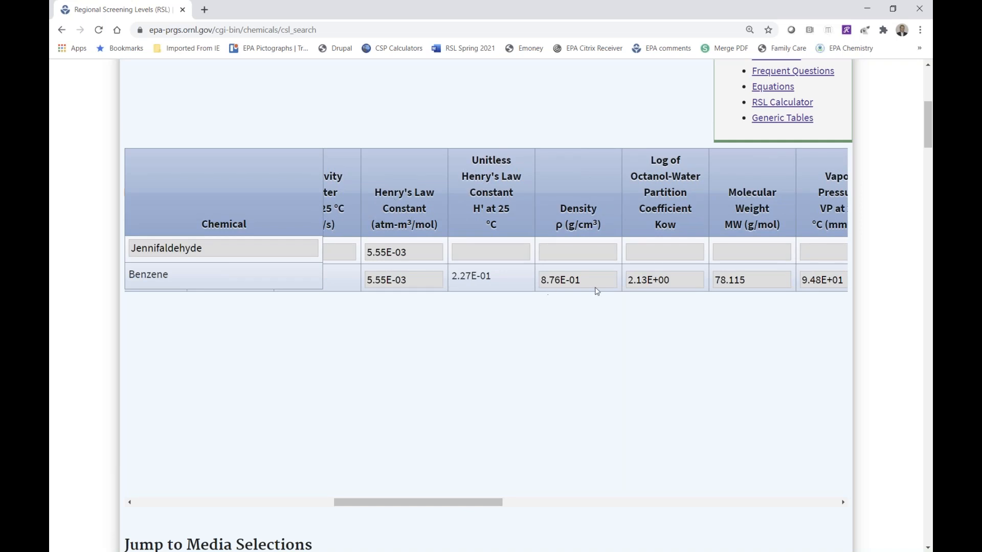
left_click_drag(581, 280, 541, 280)
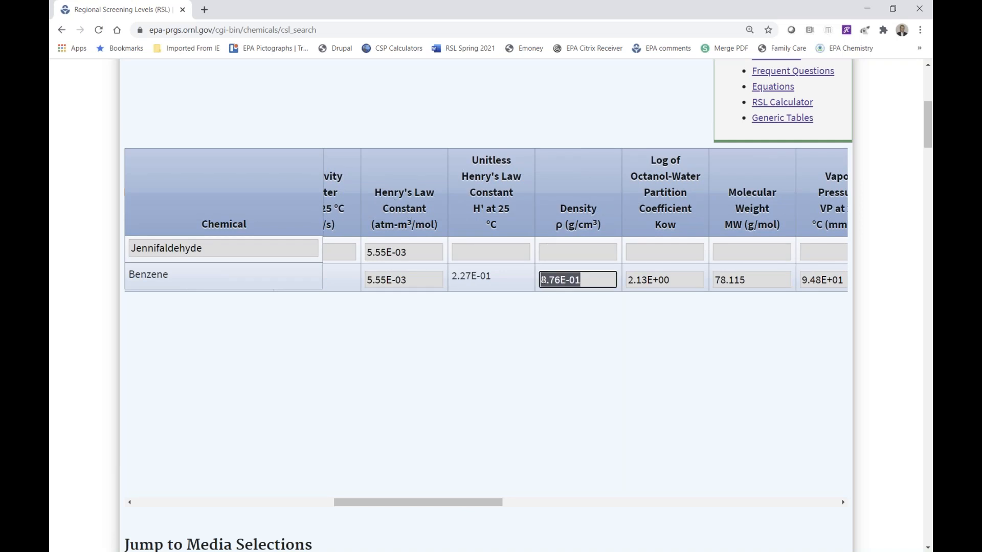
left_click(575, 244)
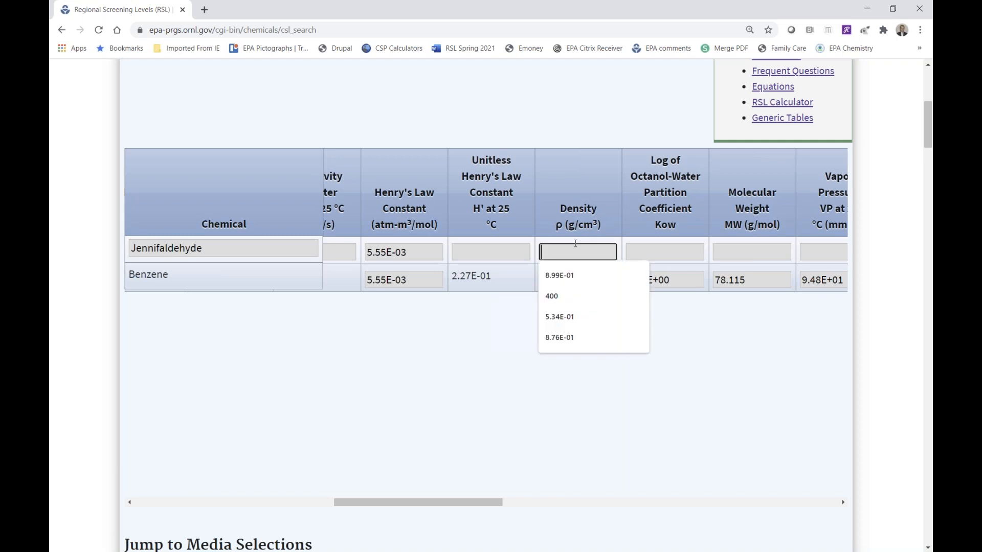
key("ctrl+v")
Give Jennifaldehyde Benzene's log octanol-water partition coefficient of 2.13E+00 and molecular weight of 78.115
left_click_drag(670, 280, 622, 281)
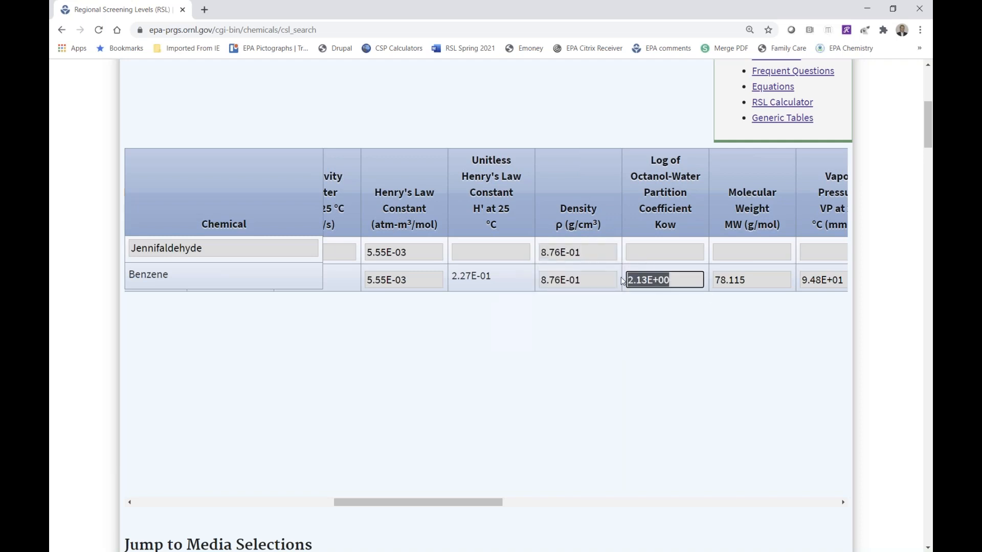
left_click(642, 248)
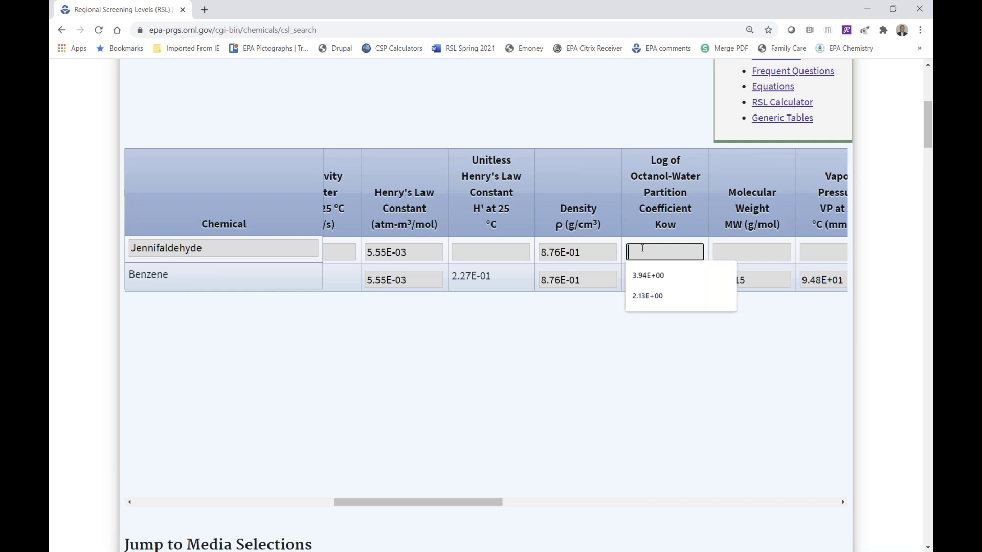
key("ctrl+v")
left_click_drag(746, 280, 714, 279)
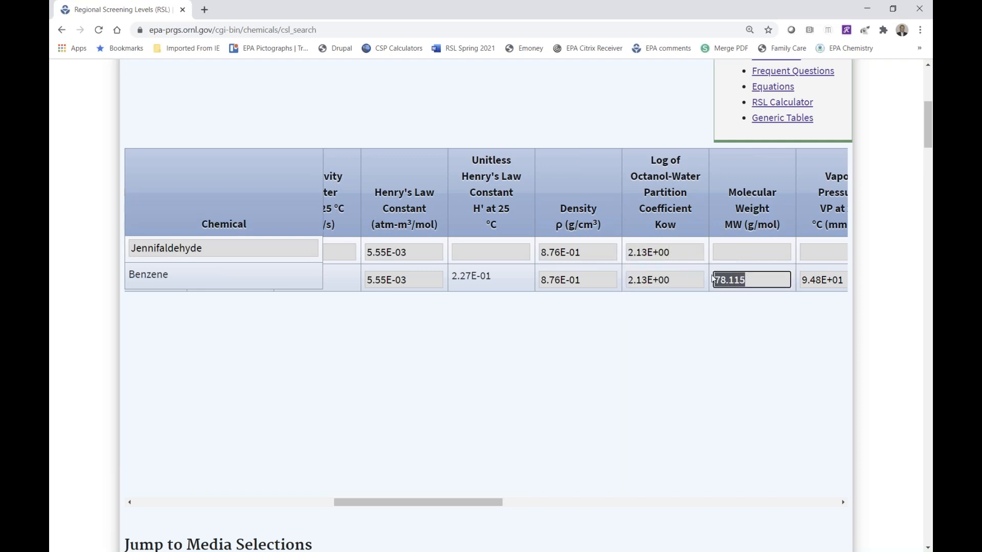
left_click(732, 252)
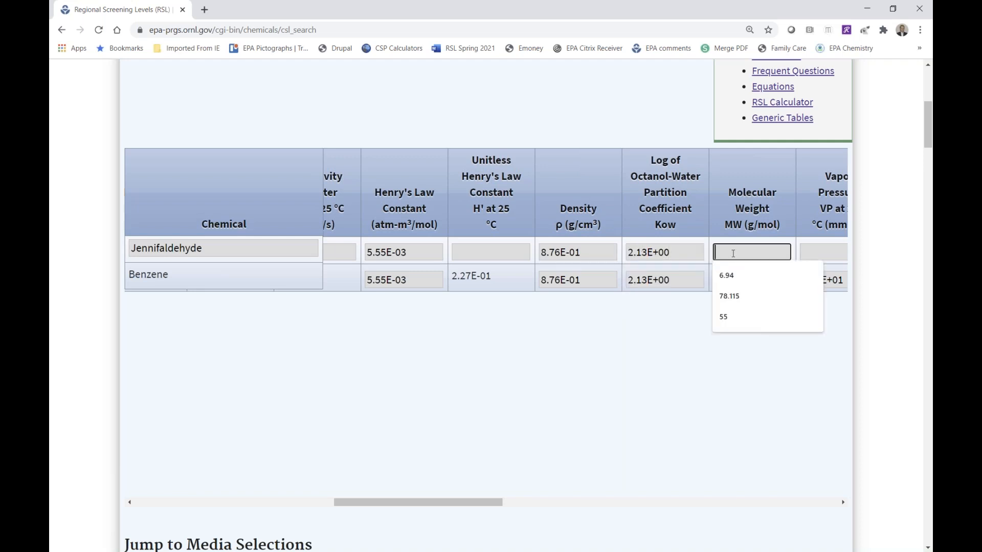
key("ctrl+v")
Copy Benzene's vapor pressure 9.48E+01 and boiling point 8.00E+01 into the Jennifaldehyde row
left_click_drag(486, 504, 583, 510)
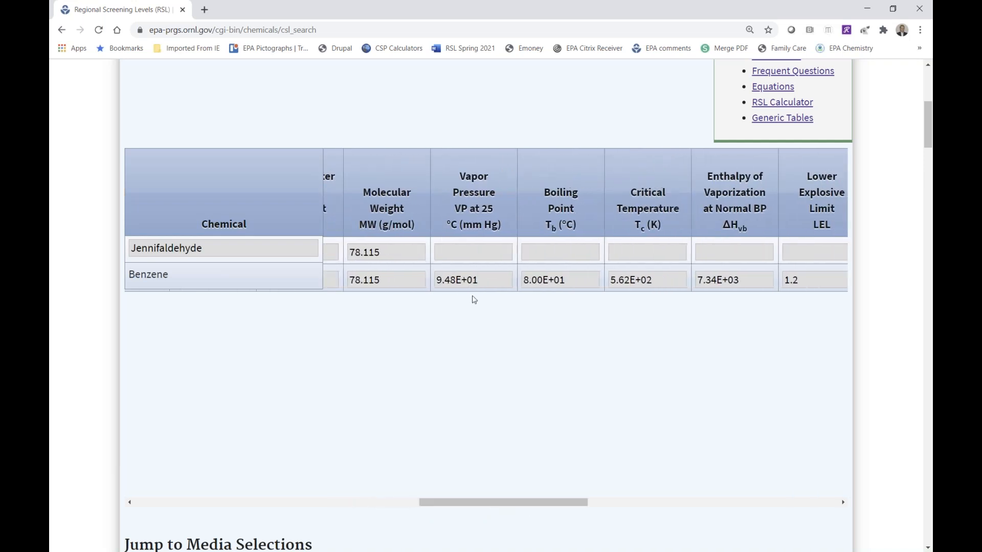
left_click_drag(491, 281, 434, 279)
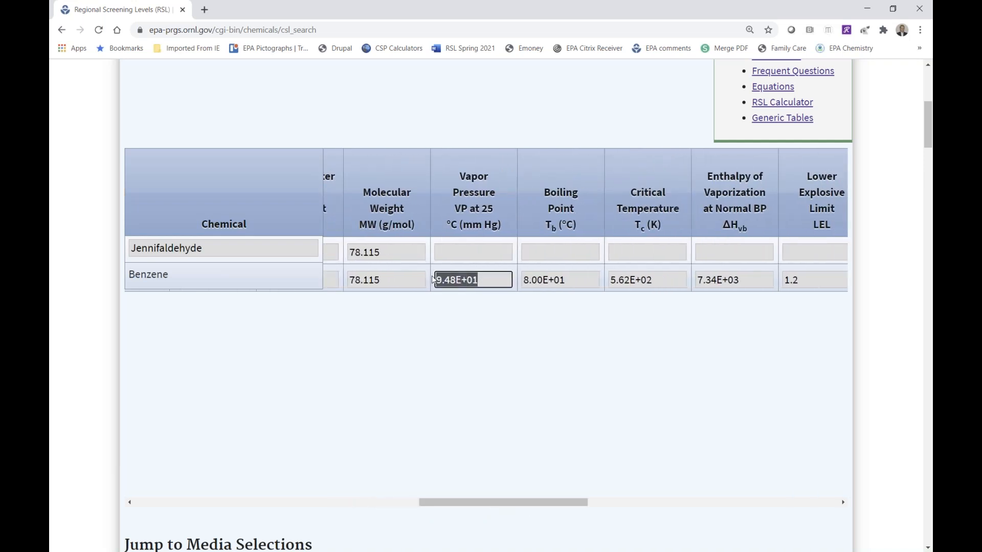
left_click(461, 255)
key("ctrl+v")
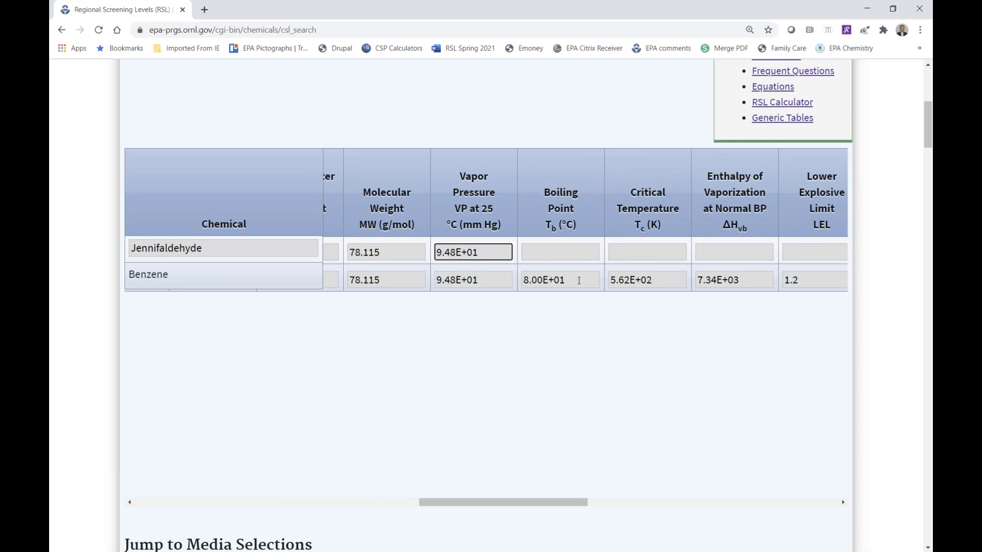
left_click_drag(579, 281, 516, 282)
key("ctrl+c")
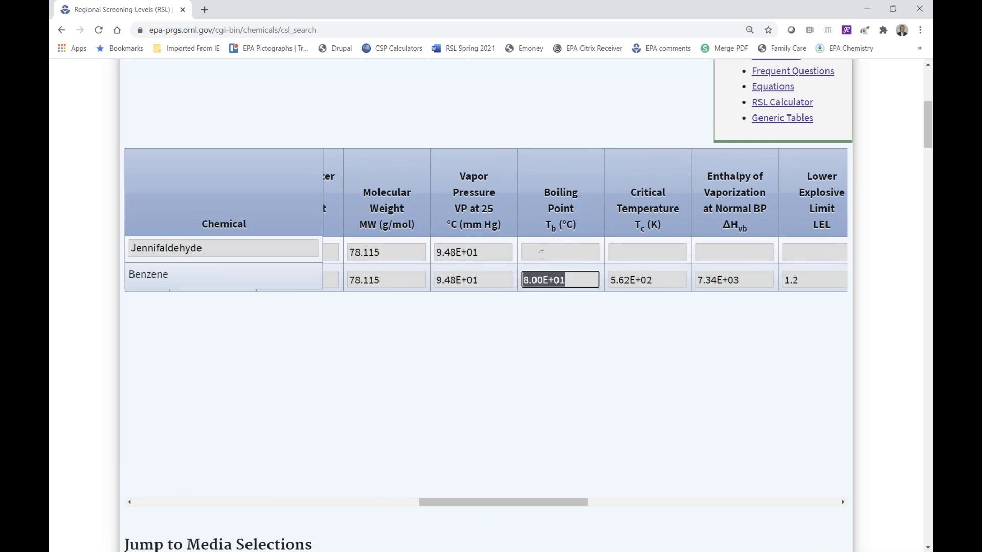
left_click(539, 252)
key("ctrl+v")
Copy Benzene's critical temperature of 5.62E+02 into Jennifaldehyde's critical temperature field
left_click_drag(655, 281, 606, 282)
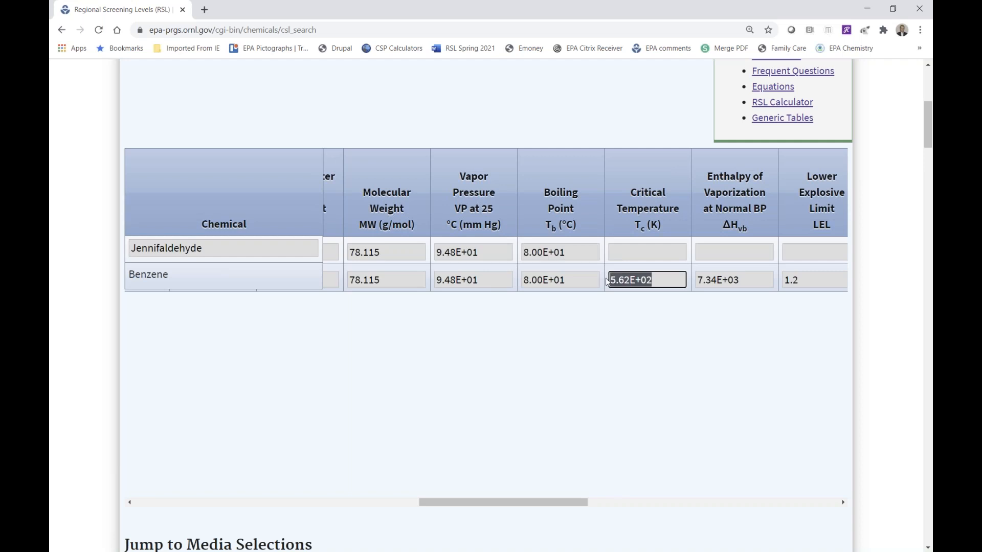
key("ctrl+c")
left_click(651, 252)
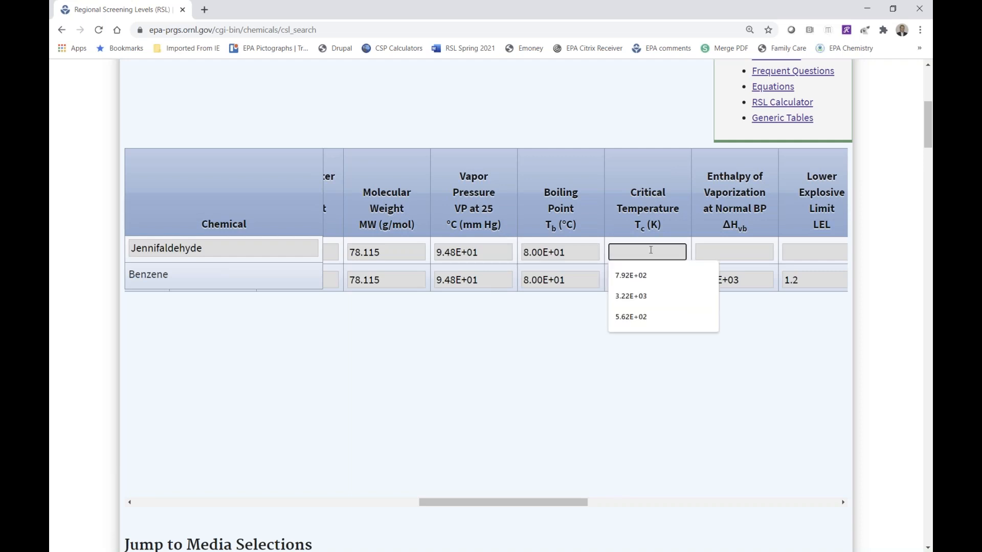
key("ctrl+v")
Copy Benzene's enthalpy of vaporization 7.34E+03 and lower explosive limit 1.2 into the Jennifaldehyde row
left_click_drag(558, 507, 607, 511)
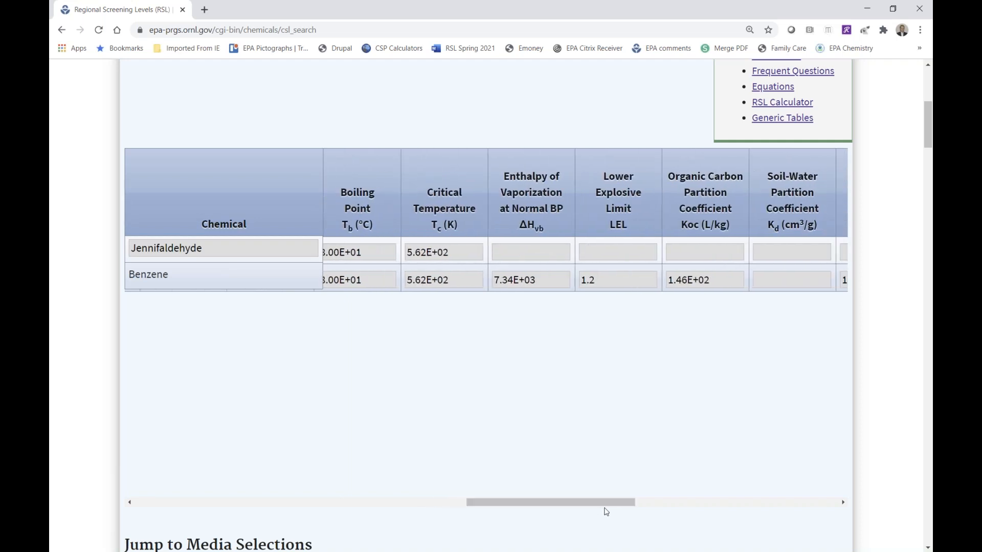
left_click_drag(554, 281, 494, 281)
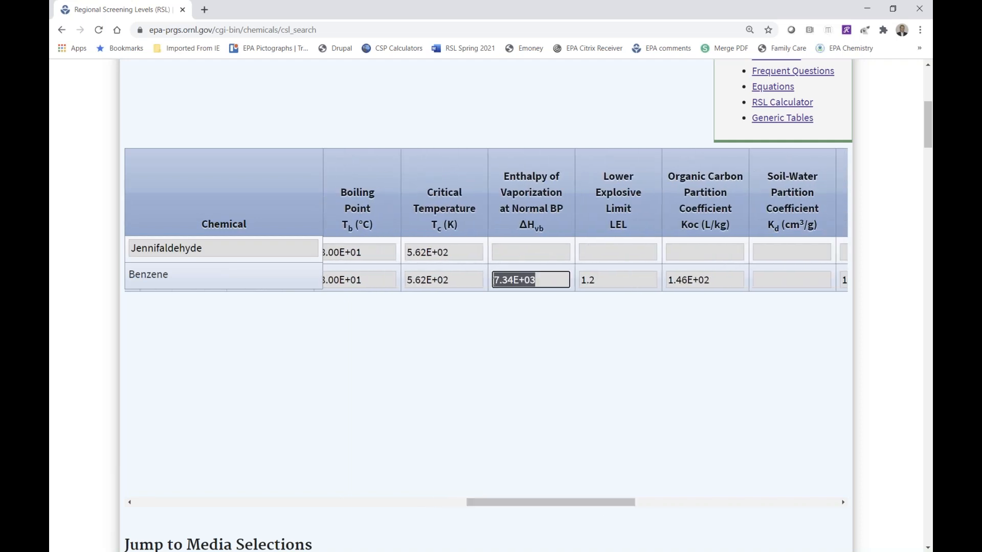
left_click(521, 251)
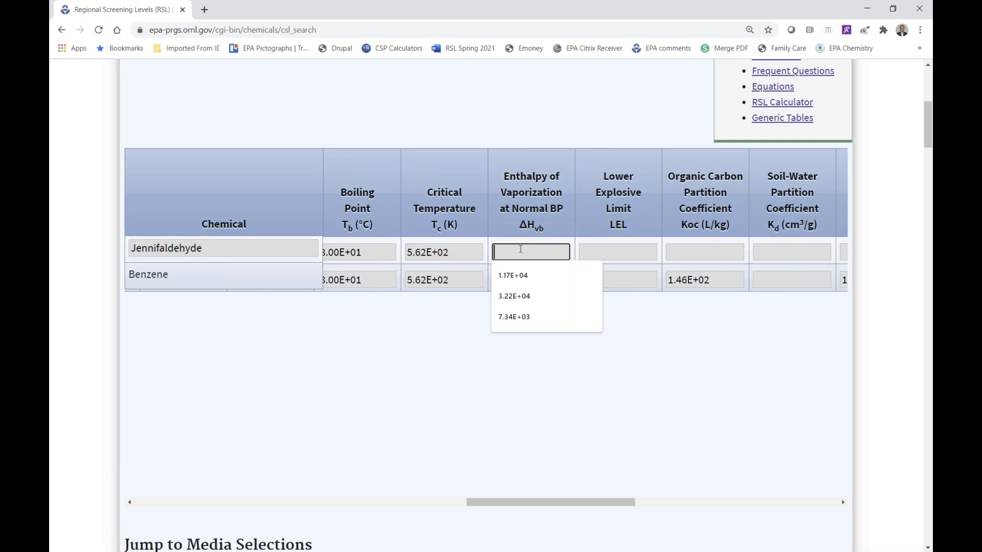
key("ctrl+v")
left_click_drag(618, 283, 573, 282)
left_click(597, 250)
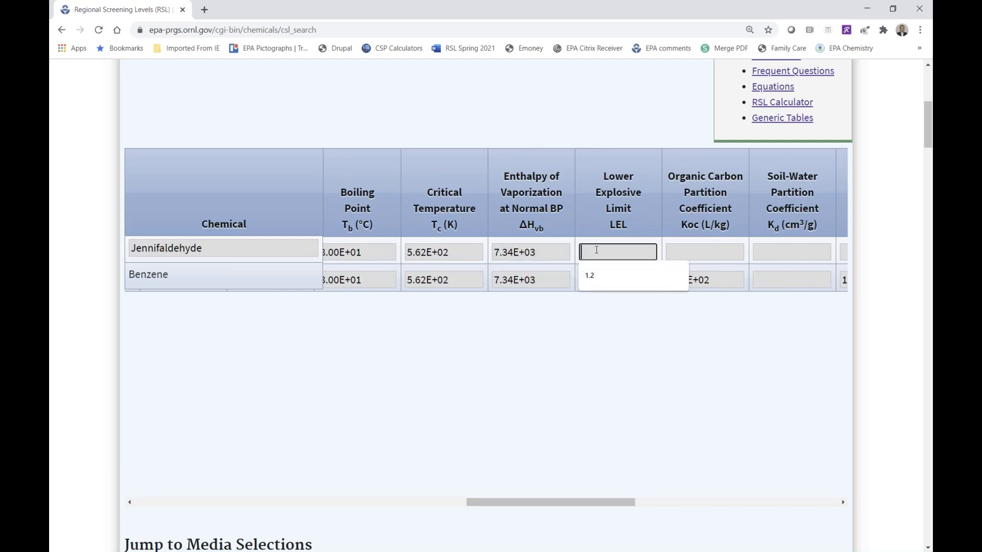
key("ctrl+v")
left_click(596, 503)
left_click_drag(596, 502, 620, 504)
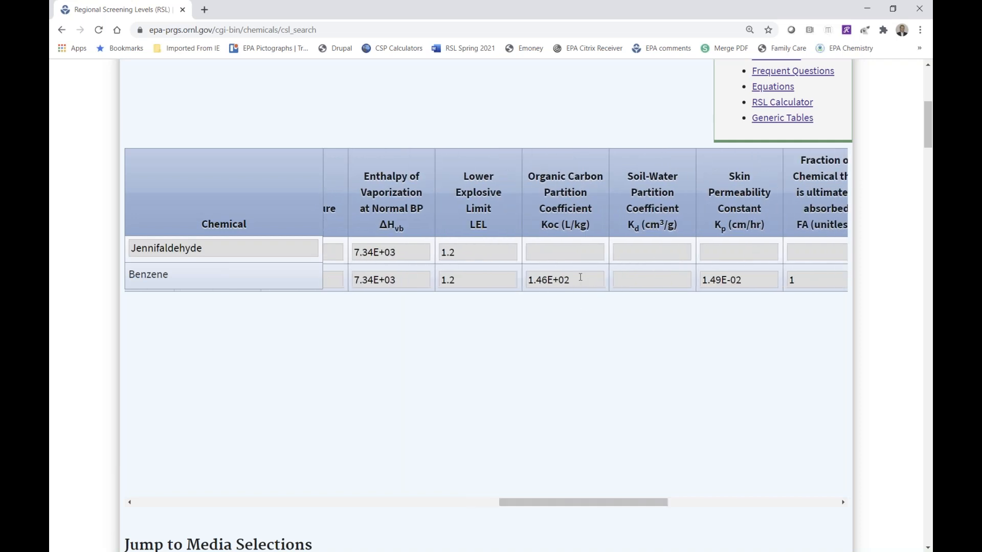
Copy Benzene's organic carbon partition coefficient 1.46E+02 and skin permeability constant 1.49E-02 into the Jennifaldehyde row
left_click_drag(576, 280, 528, 280)
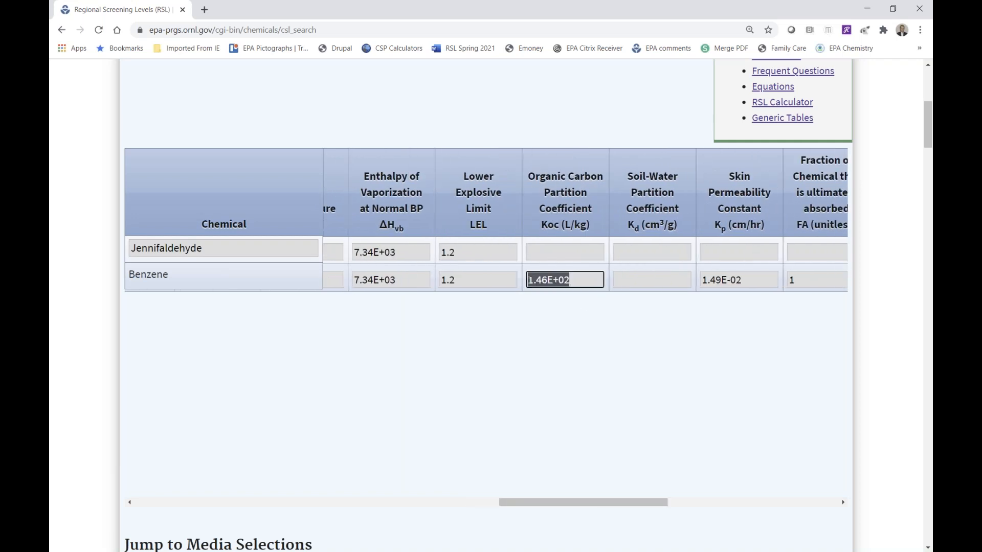
left_click(557, 251)
key("ctrl+v")
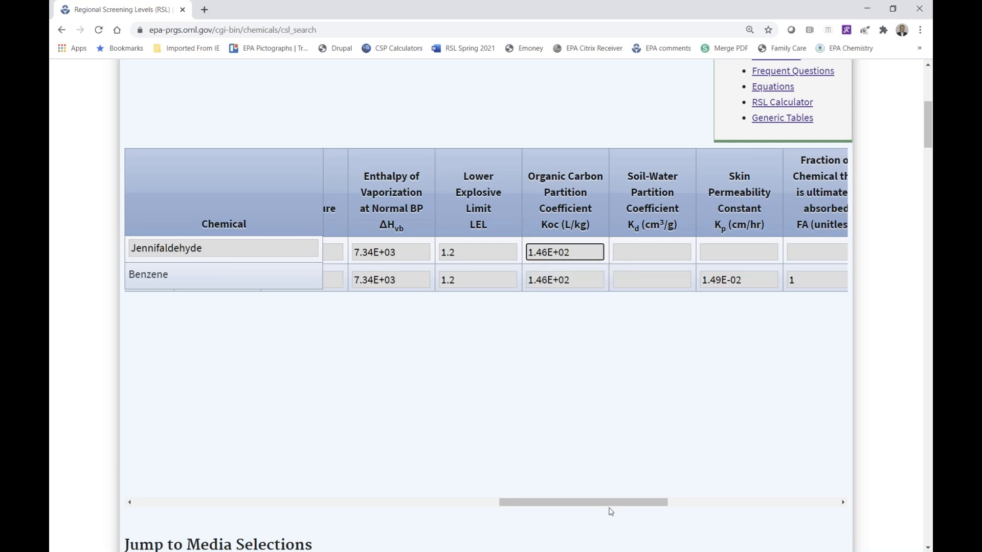
left_click_drag(619, 505, 681, 509)
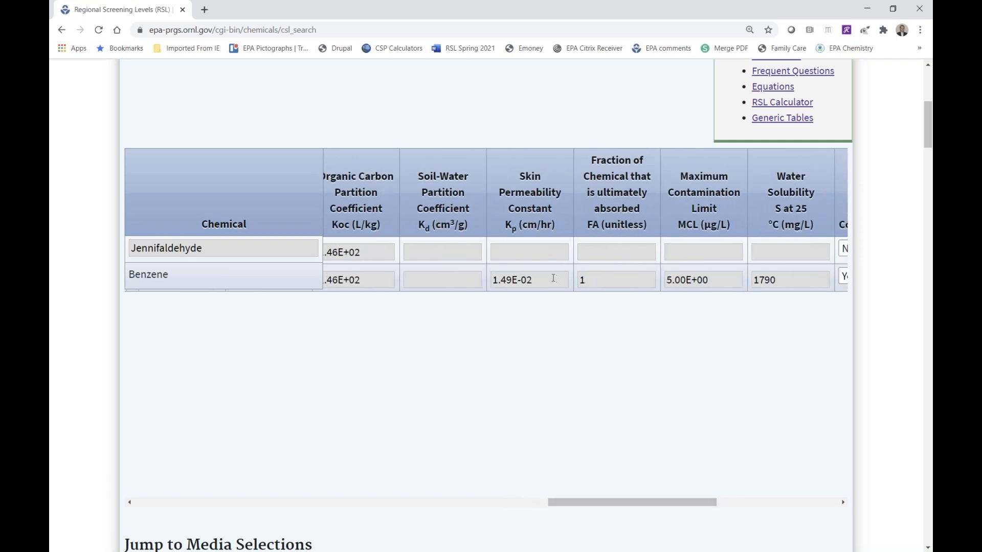
left_click_drag(561, 280, 482, 277)
left_click(507, 257)
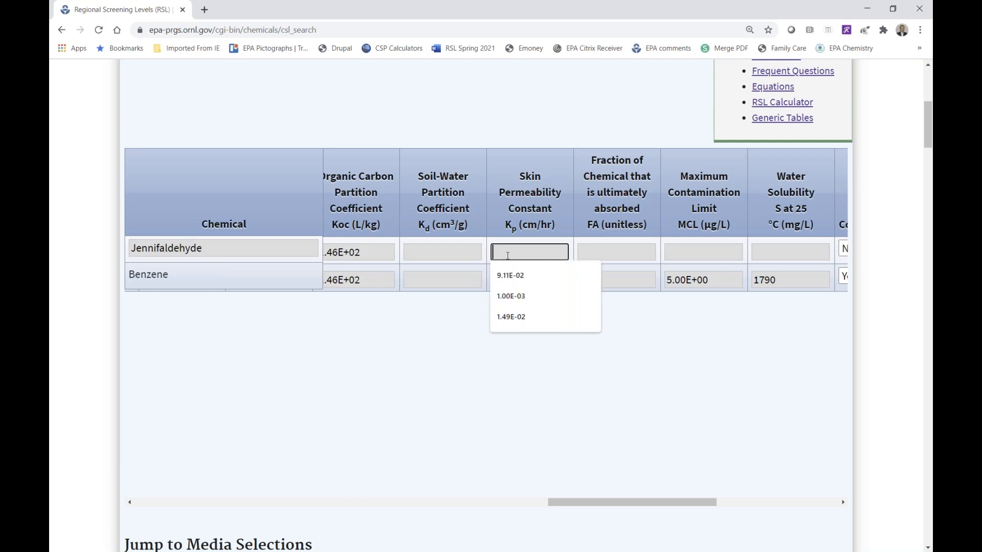
key("ctrl+v")
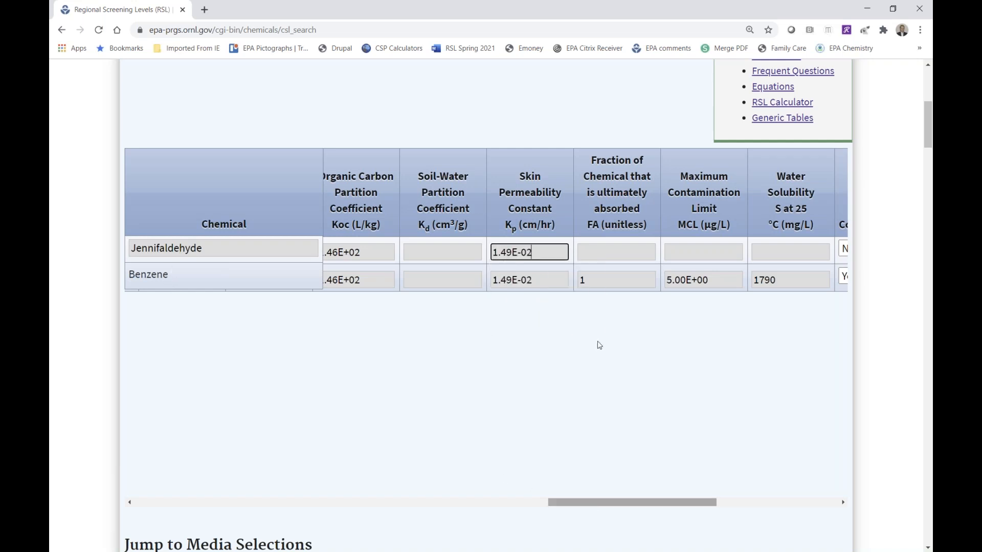
Set Jennifaldehyde's fraction absorbed (FA) to 1 and copy in Benzene's maximum contamination limit of 5.00E+00
left_click(605, 252)
type("1")
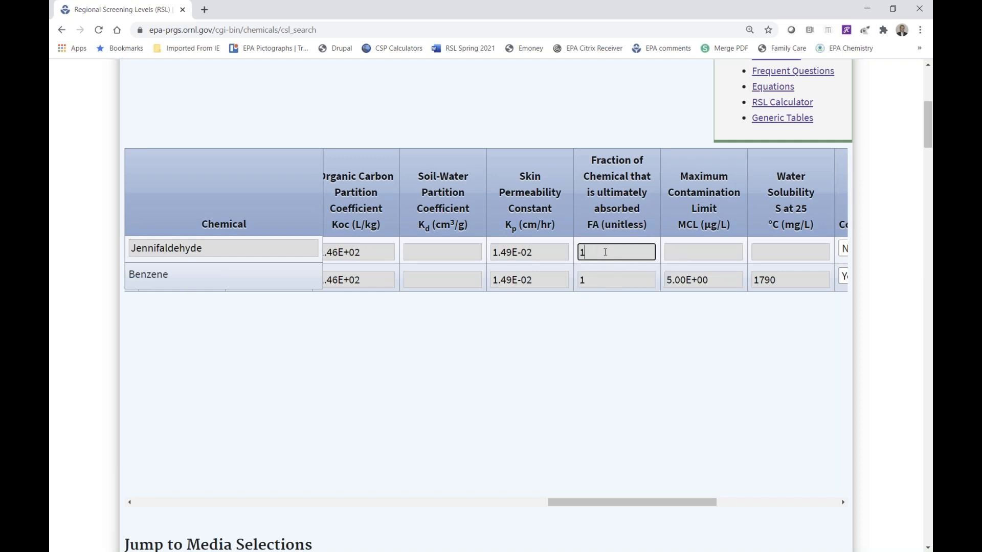
left_click_drag(605, 505, 637, 505)
left_click_drag(586, 286, 511, 271)
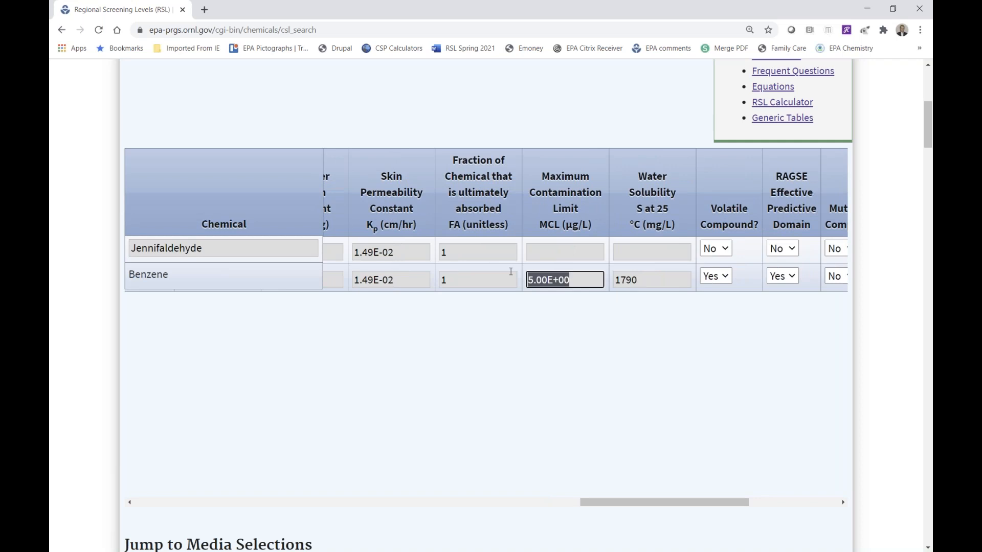
key("ctrl+c")
left_click(540, 252)
key("ctrl+v")
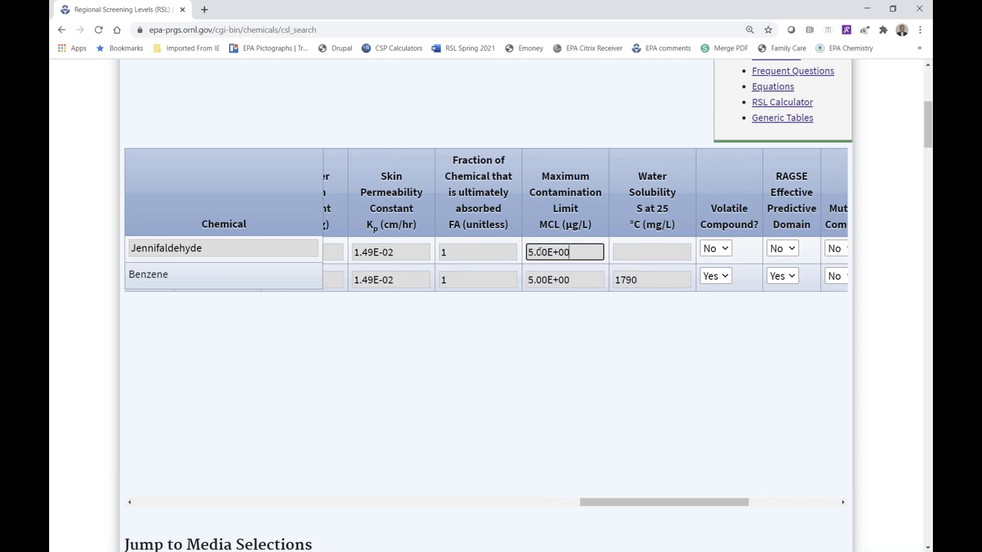
Copy Benzene's water solubility of 1790 mg/L into Jennifaldehyde's water solubility field
left_click_drag(643, 280, 615, 277)
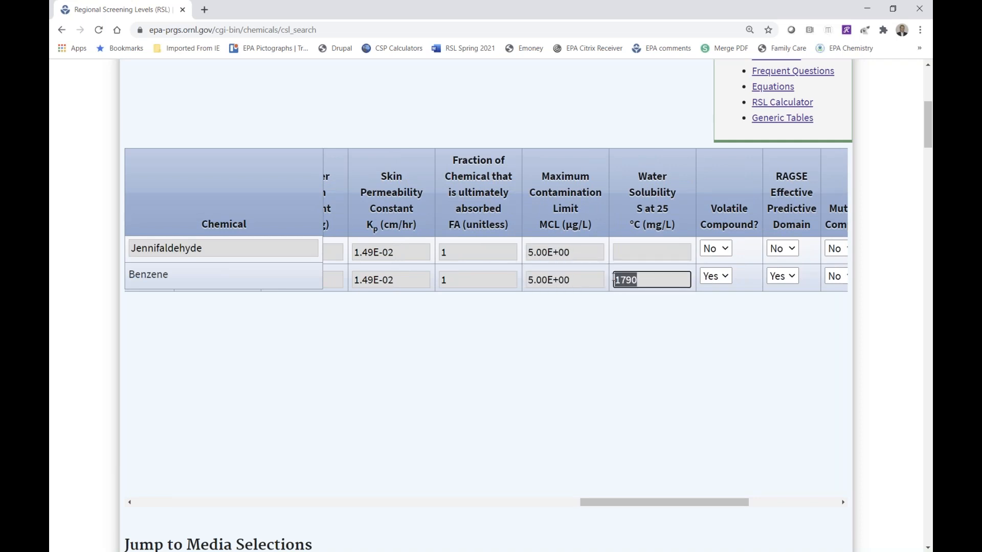
key("ctrl+c")
left_click(634, 254)
key("ctrl+v")
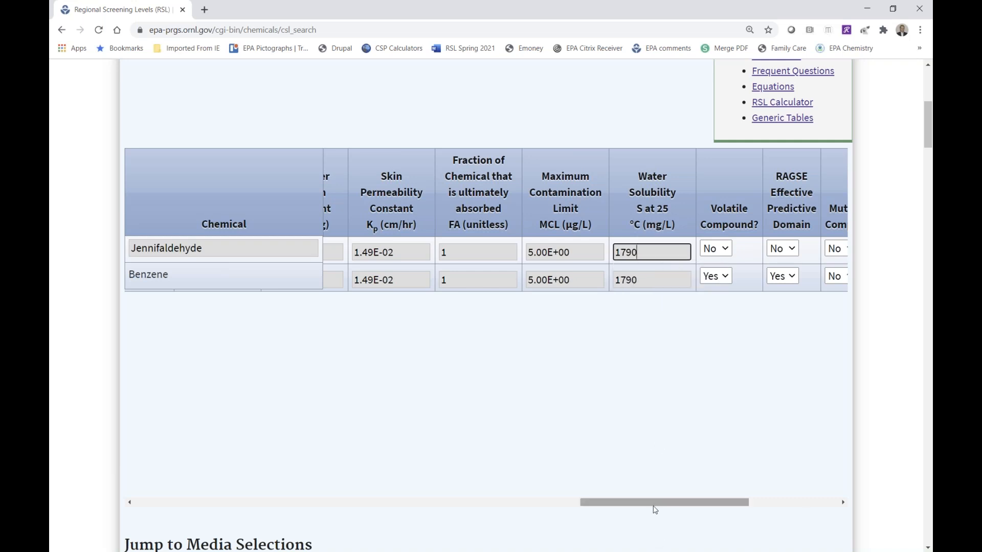
Set Jennifaldehyde's Volatile Compound and RAGSE Effective Predictive Domain options to Yes
left_click_drag(675, 508, 729, 518)
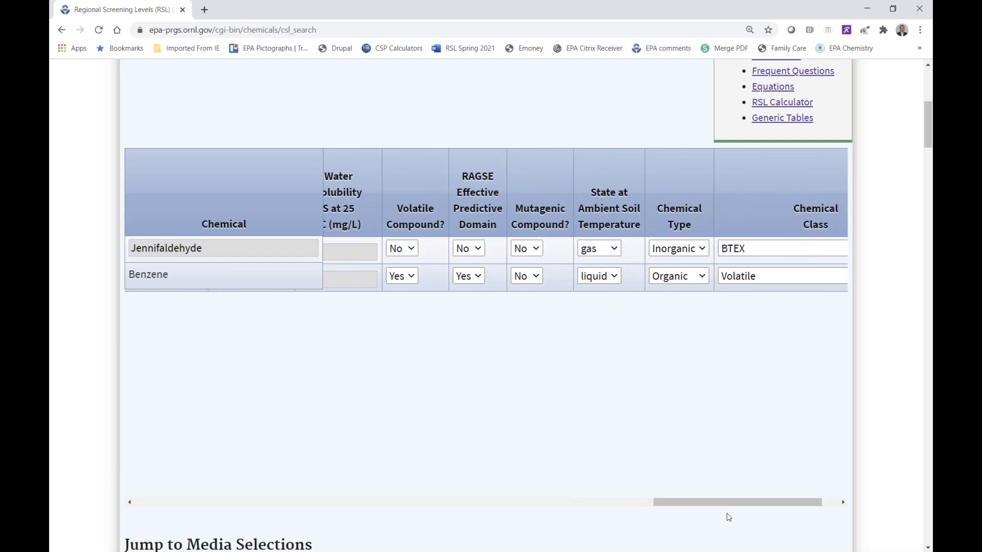
left_click(413, 251)
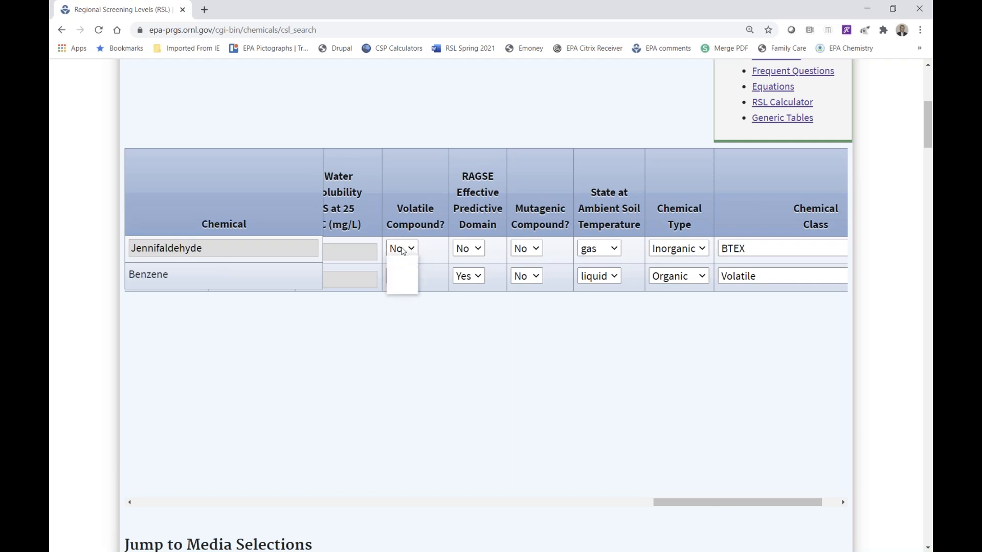
left_click(402, 287)
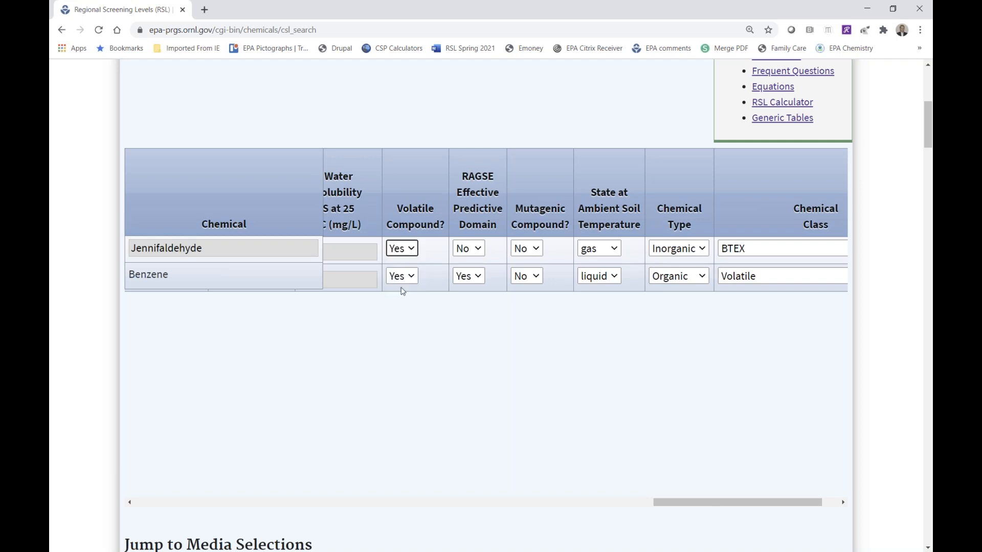
left_click(470, 254)
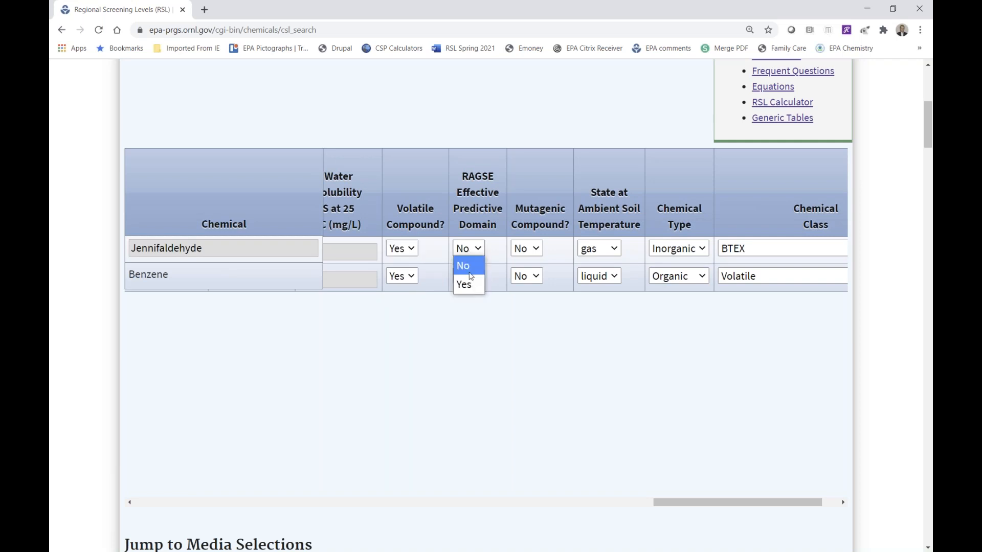
left_click(471, 284)
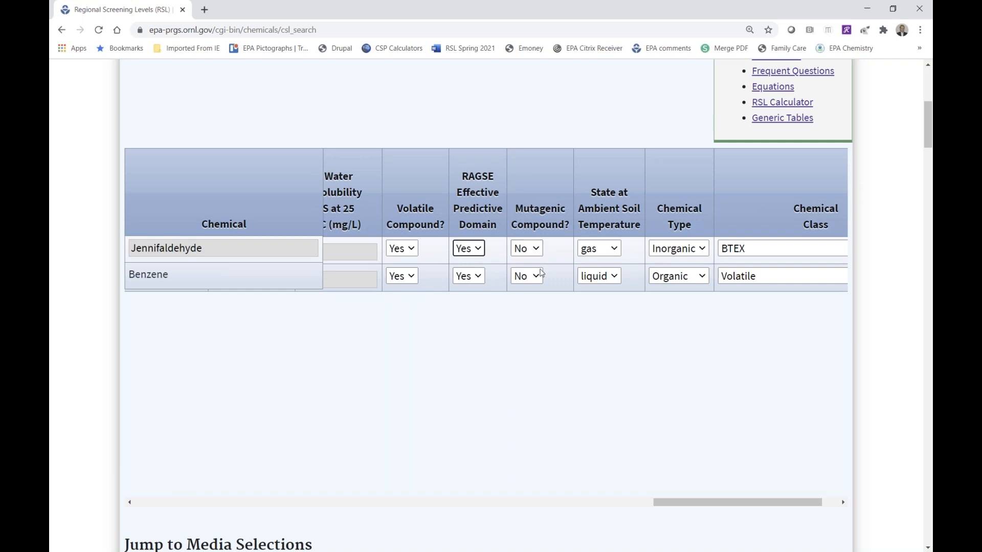
Set Jennifaldehyde's state at ambient soil temperature to liquid and its chemical type to Organic
left_click(614, 250)
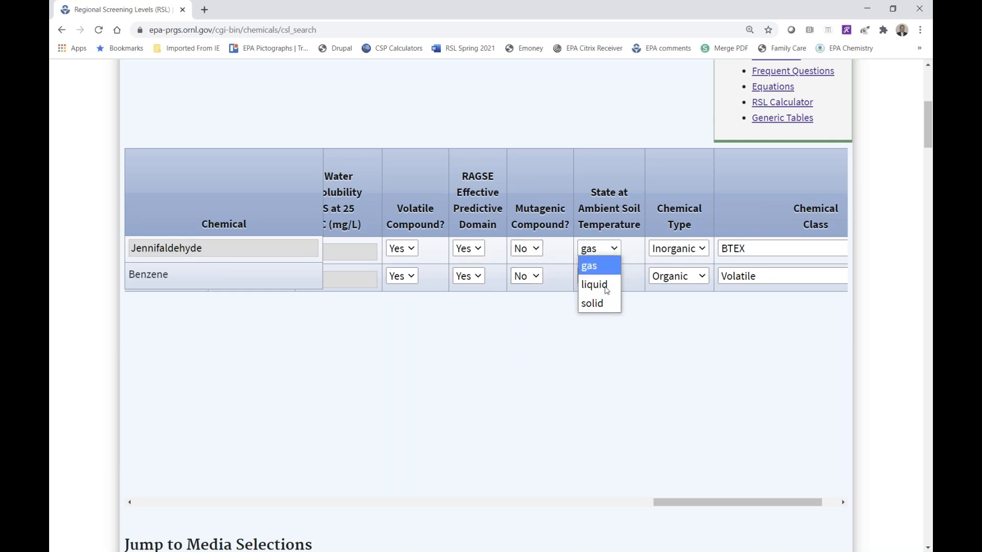
left_click(604, 286)
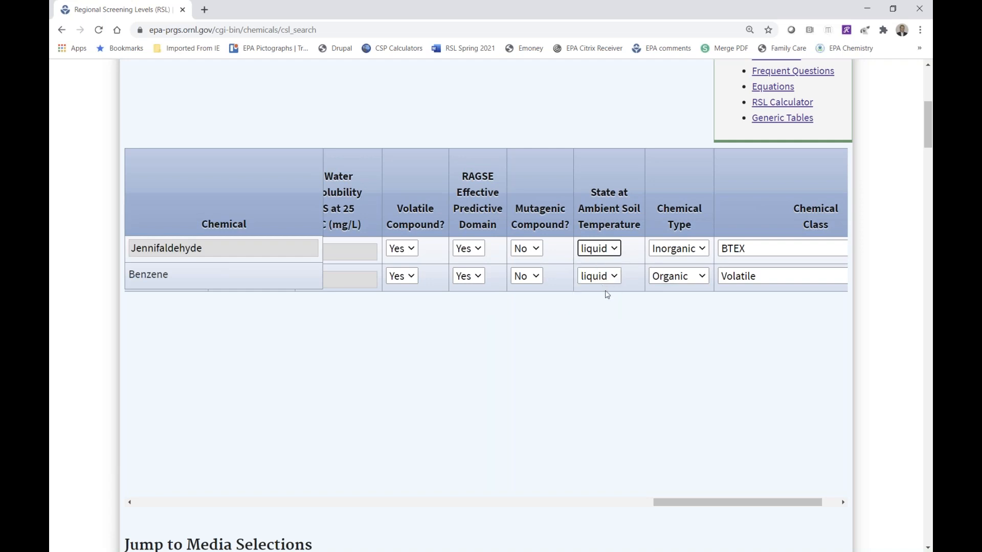
left_click(698, 253)
left_click(672, 284)
Set Jennifaldehyde's chemical class to Volatile
left_click_drag(717, 506, 735, 506)
left_click(837, 249)
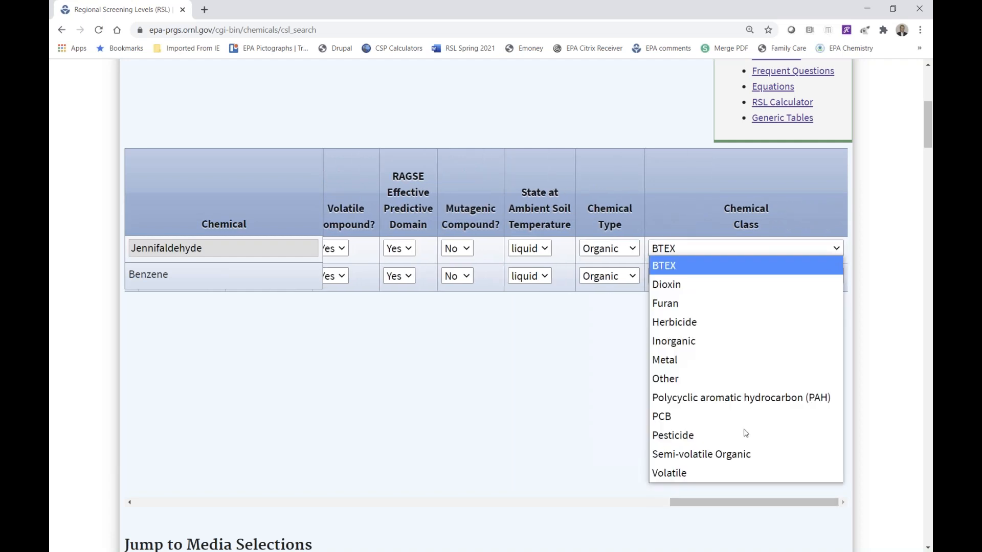
left_click(673, 473)
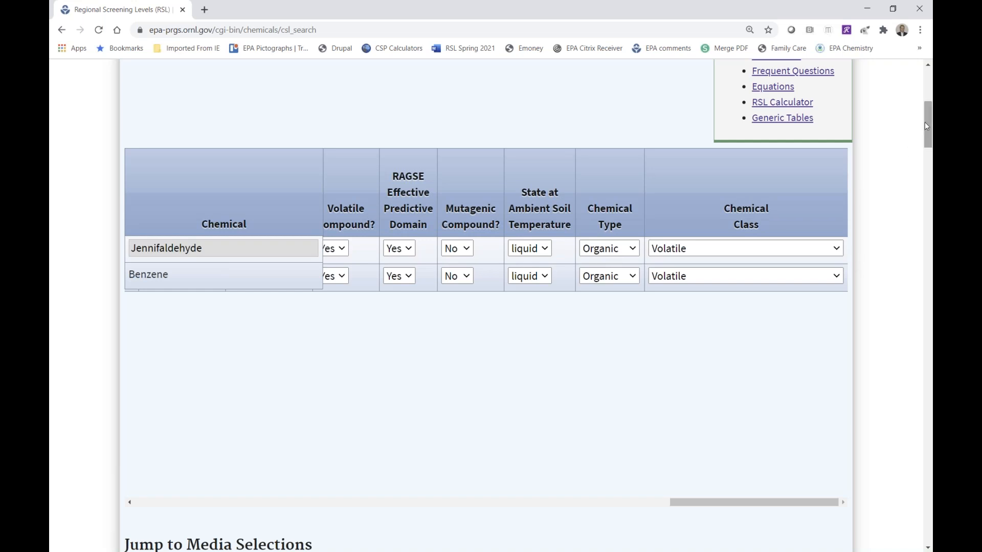
Retrieve the site-specific resident soil results for Jennifaldehyde and Benzene
left_click_drag(929, 124, 925, 491)
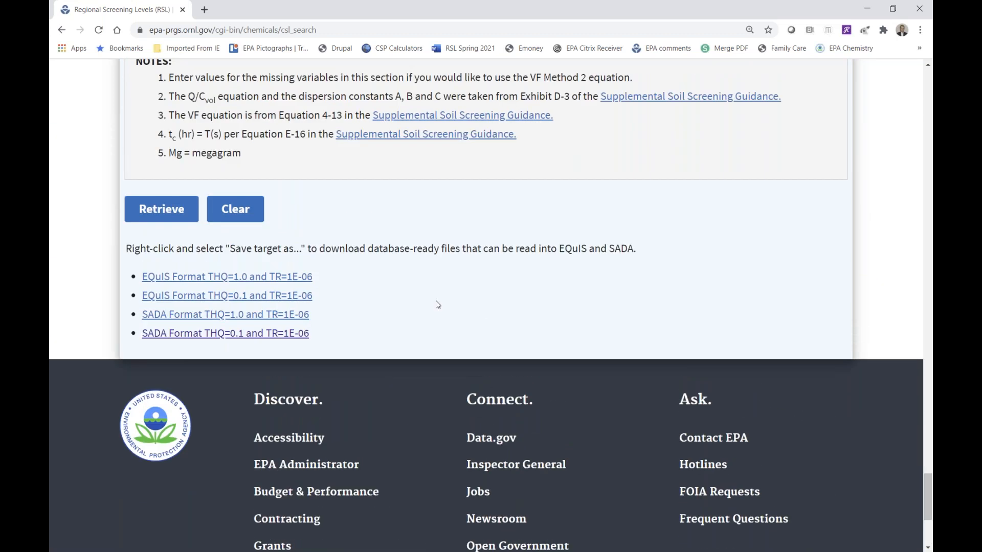
left_click(153, 215)
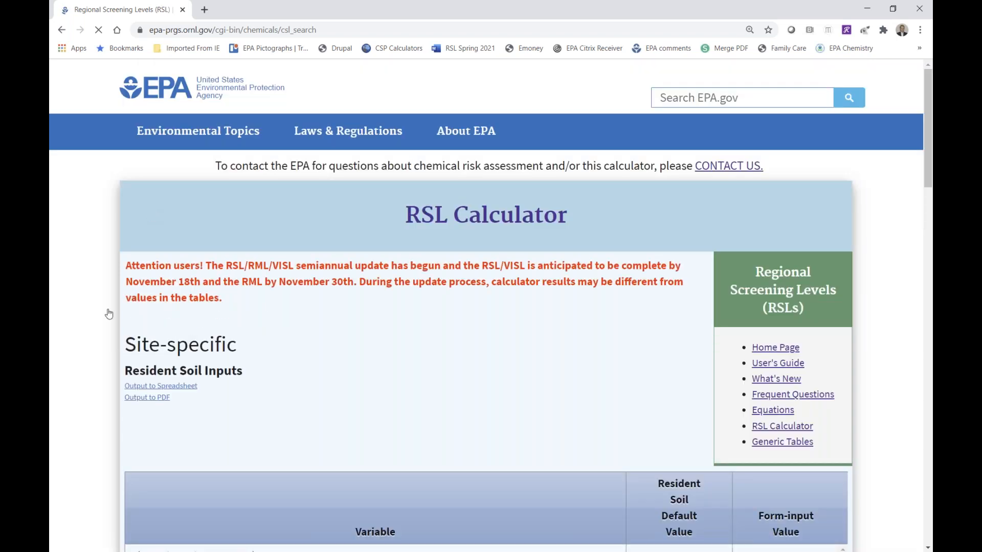
Compare the resident soil default values with the form-input values in the Resident Soil Inputs table
scroll(109, 314, "down", 3)
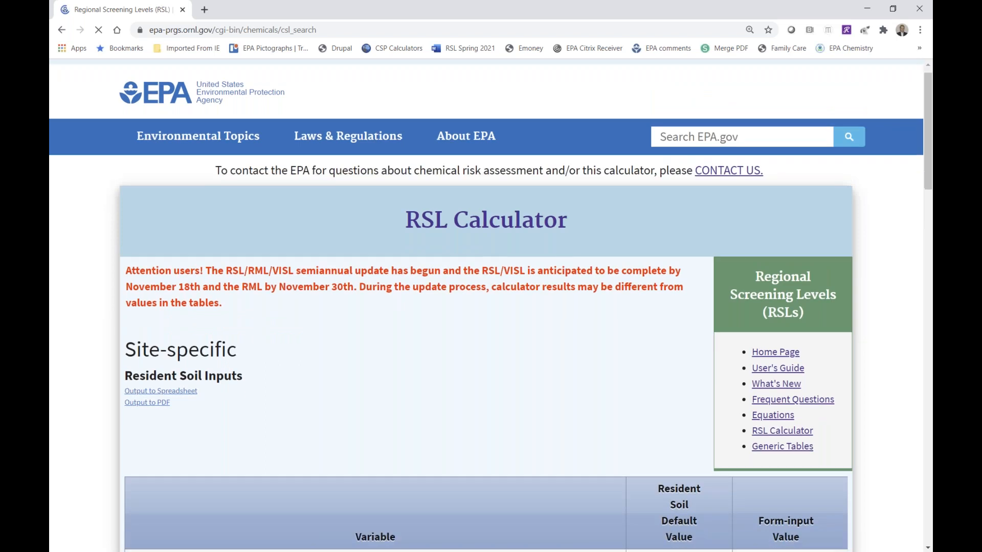
scroll(491, 307, "down", 3)
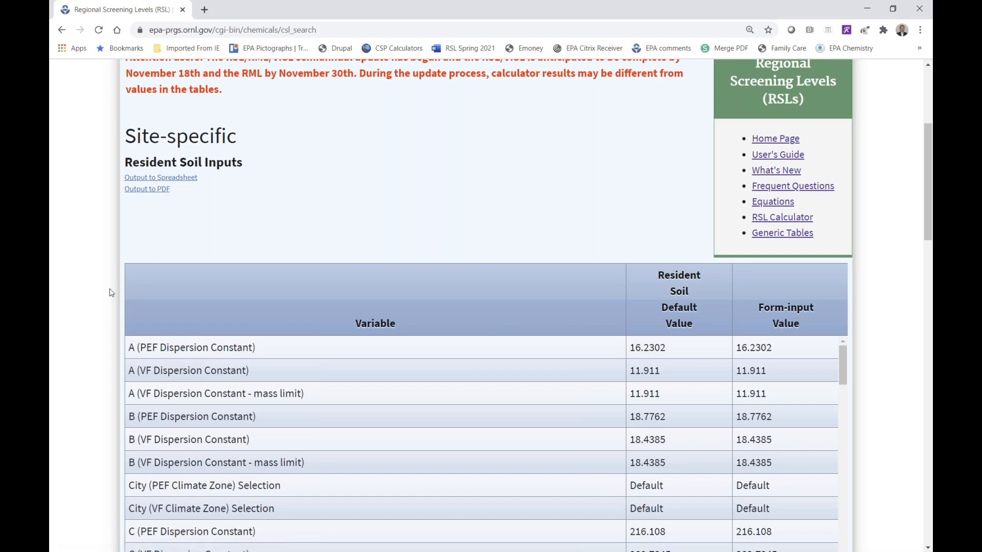
scroll(109, 293, "down", 3)
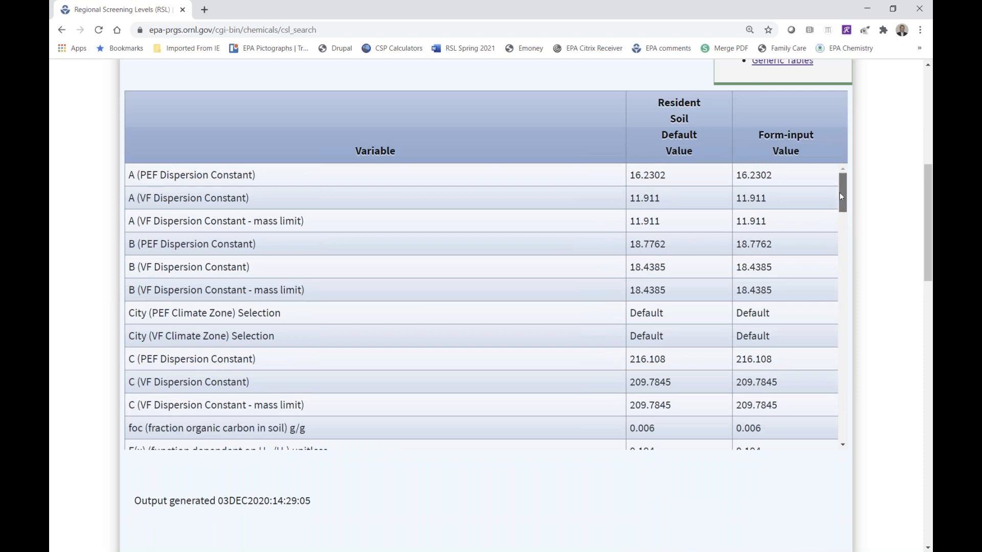
scroll(840, 192, "down", 2)
scroll(842, 203, "down", 3)
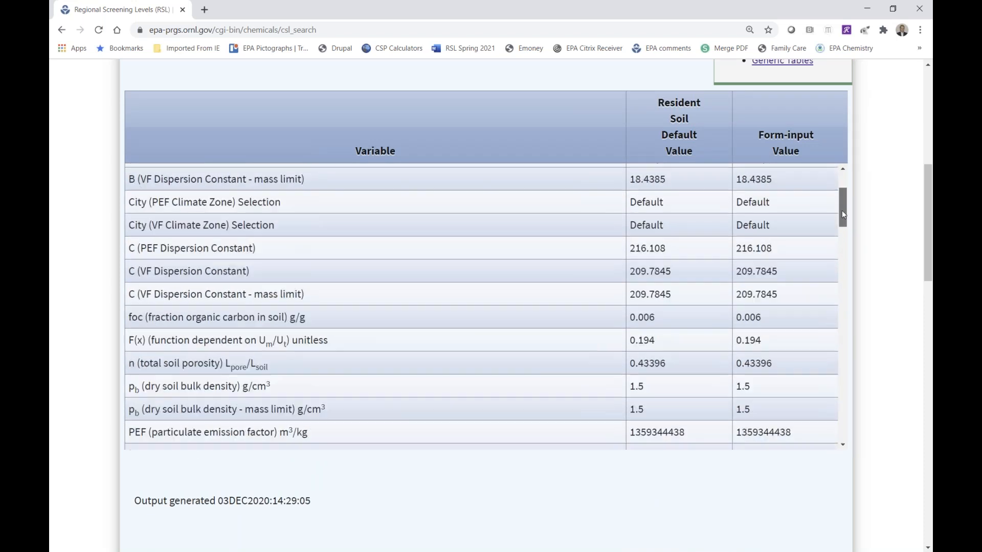
scroll(844, 237, "down", 3)
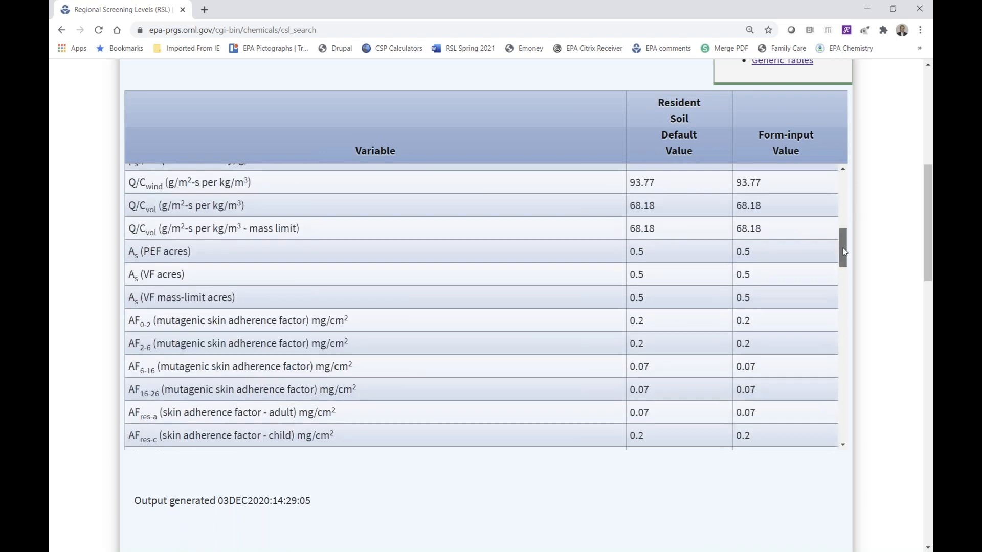
scroll(843, 254, "down", 15)
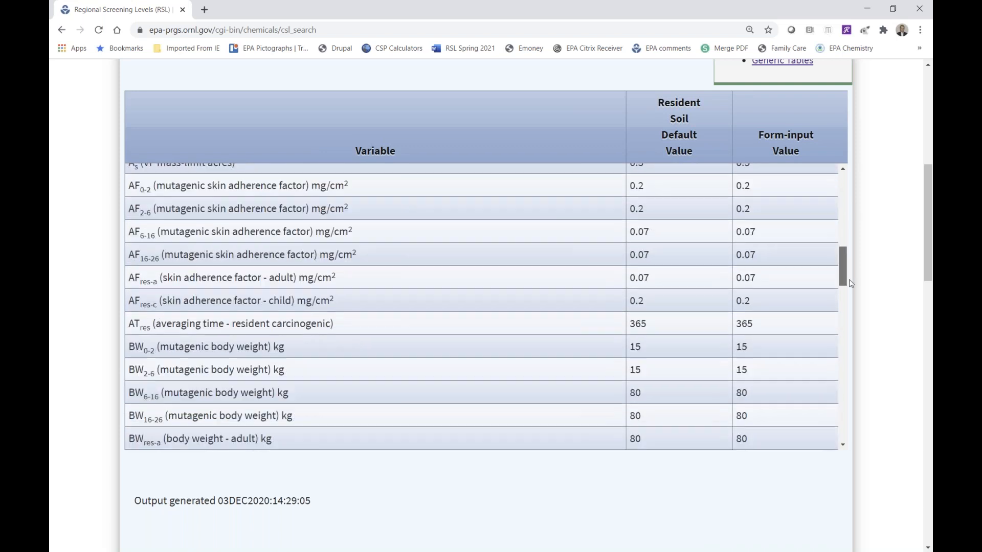
scroll(812, 193, "up", 20)
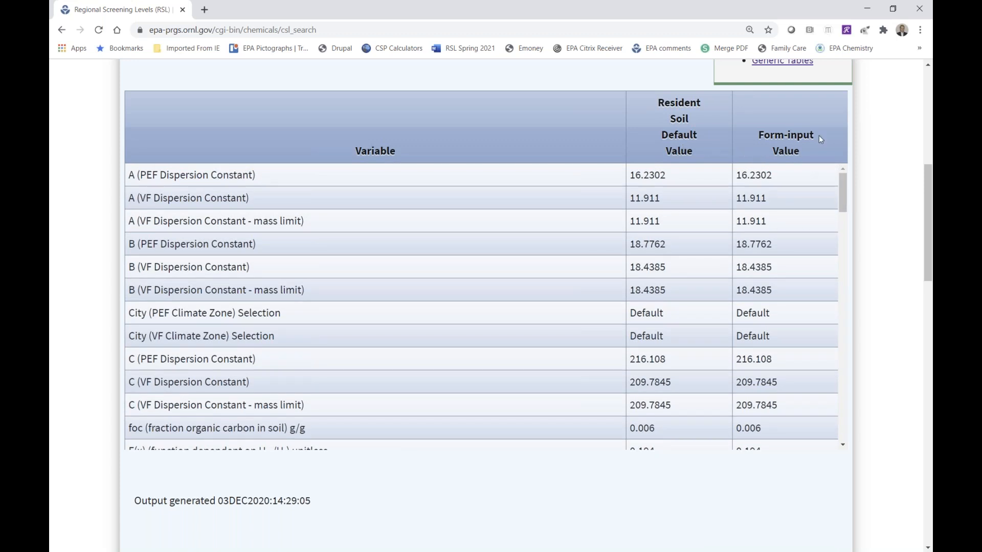
scroll(842, 193, "down", 10)
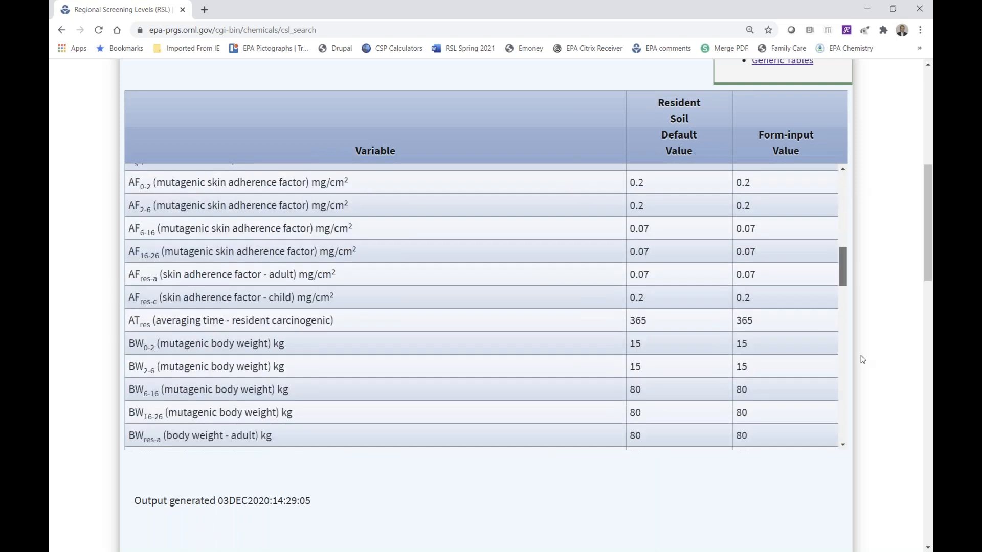
left_click_drag(863, 360, 882, 444)
Compare the Benzene and Jennifaldehyde rows of the resident soil RSL results through to the final Screening Level column
scroll(882, 444, "down", 8)
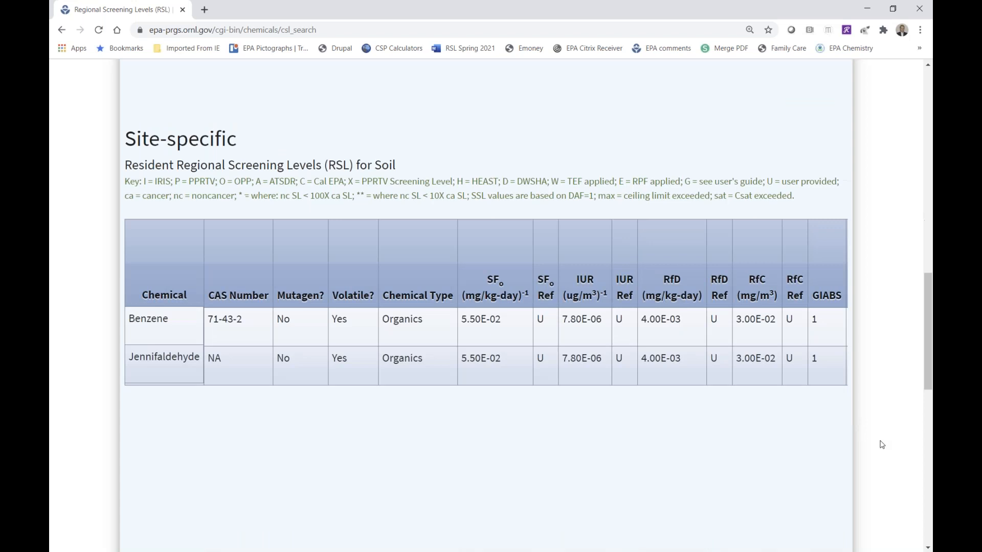
scroll(882, 444, "down", 1)
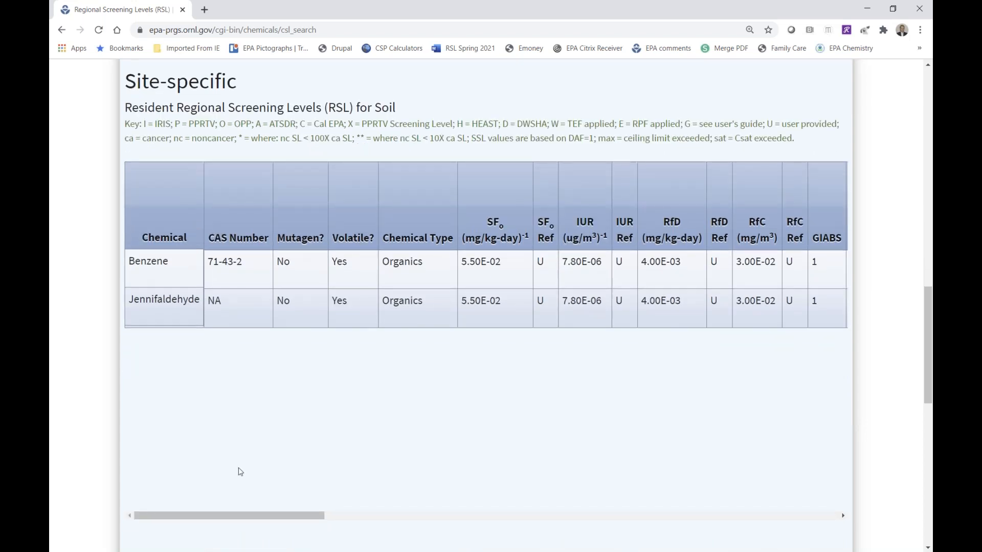
left_click(199, 520)
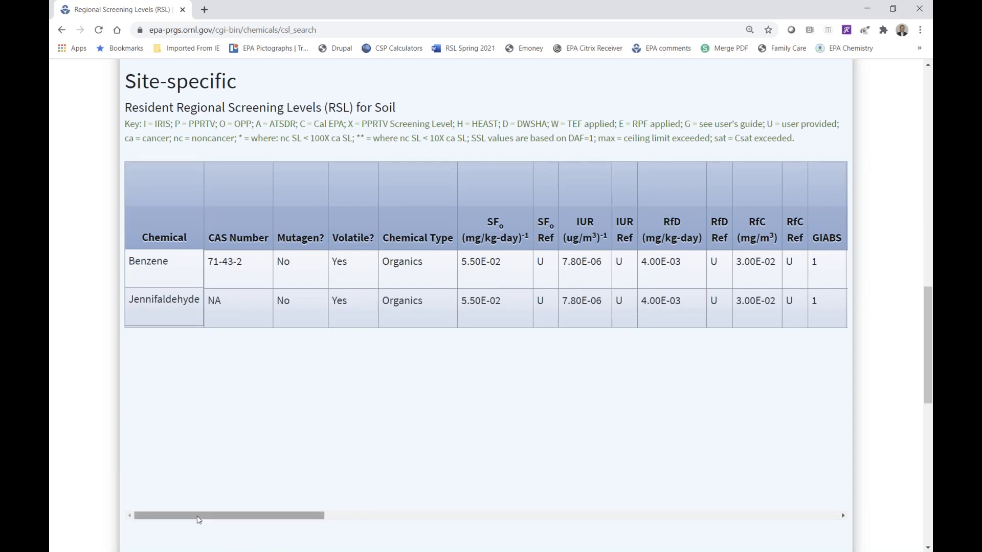
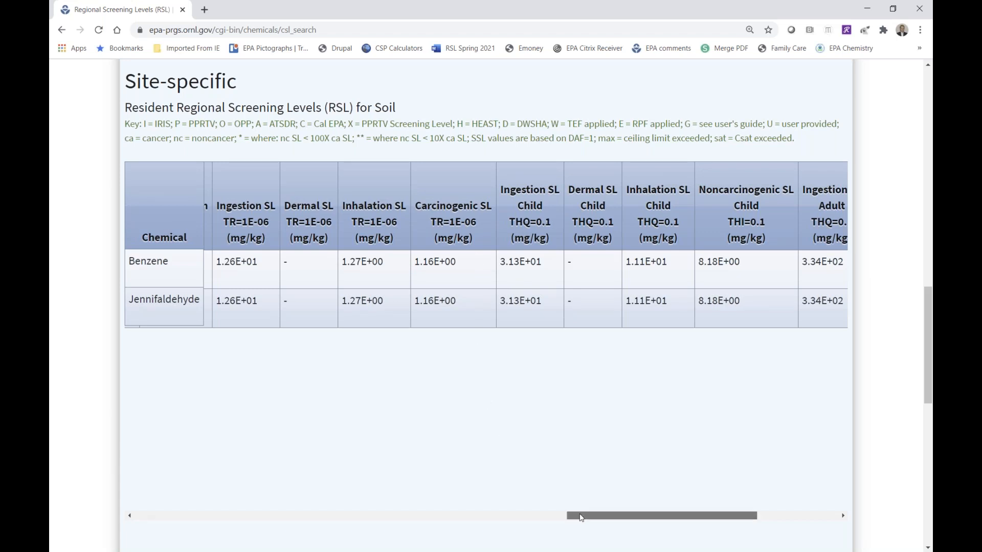
left_click_drag(593, 517, 641, 518)
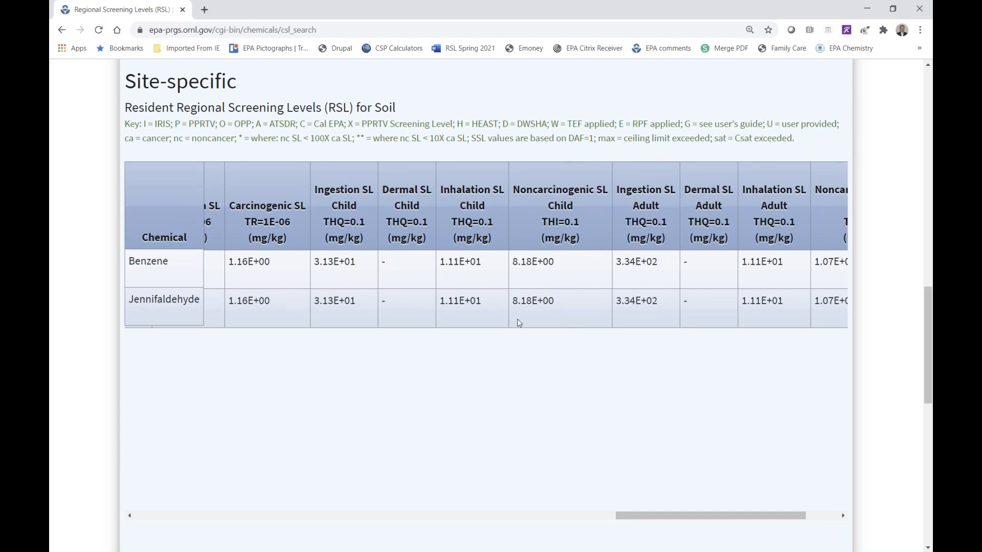
left_click_drag(672, 517, 745, 521)
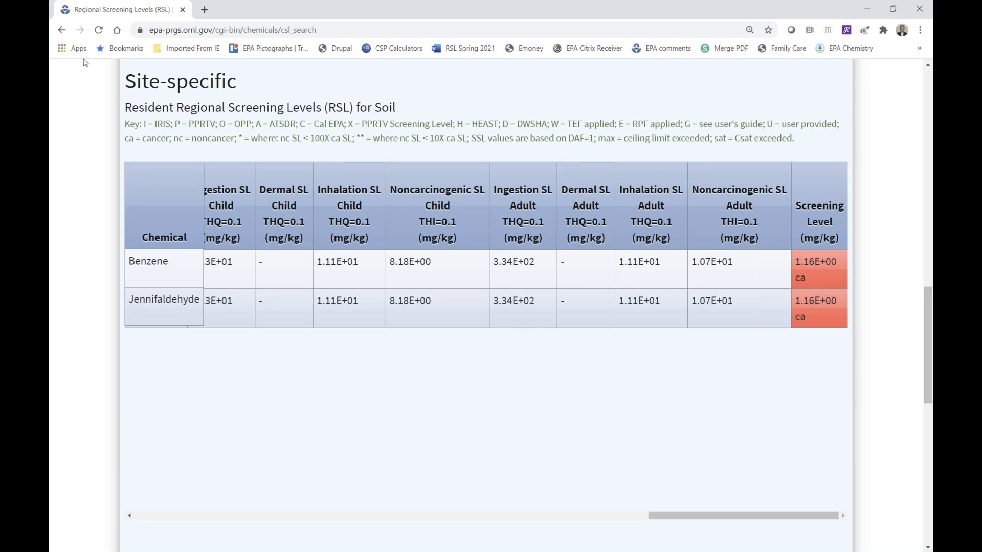
Return to the user-provided inputs form and read the instructions for Resident Exposure to Soil
left_click(63, 31)
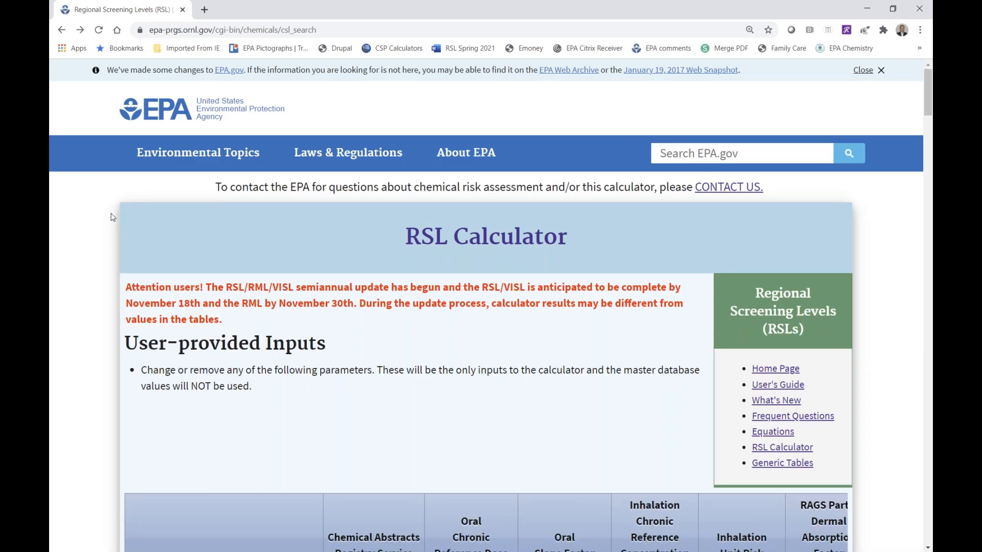
scroll(113, 217, "down", 9)
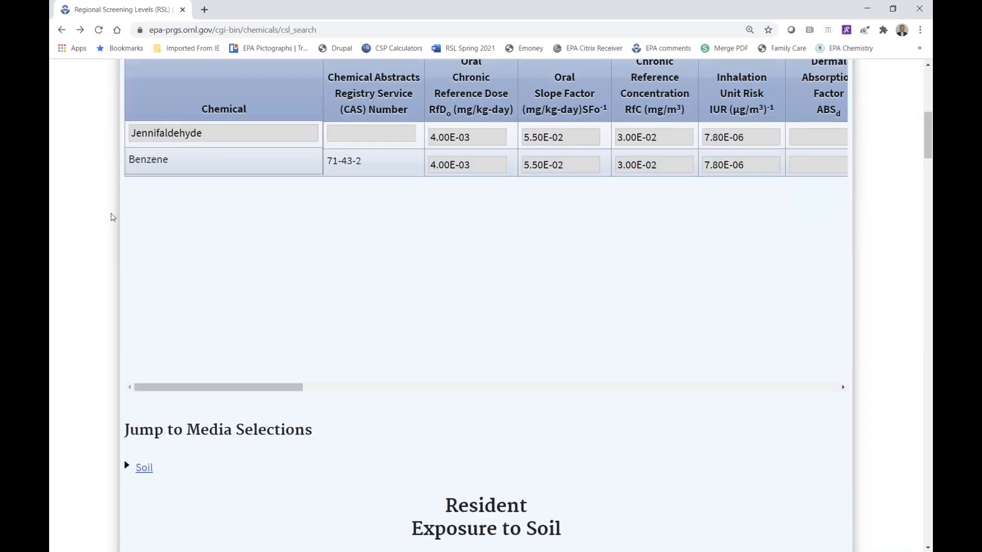
scroll(113, 217, "down", 10)
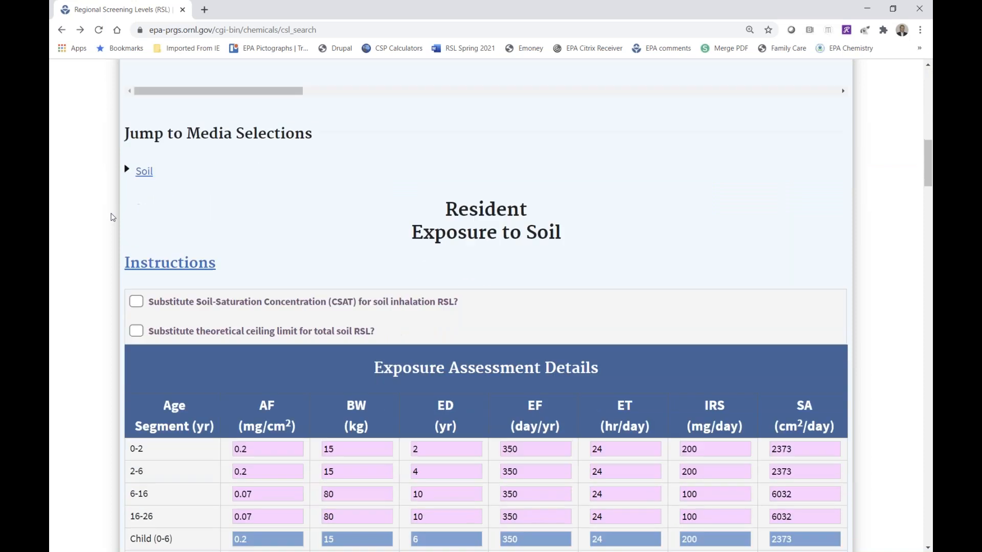
scroll(115, 202, "up", 1)
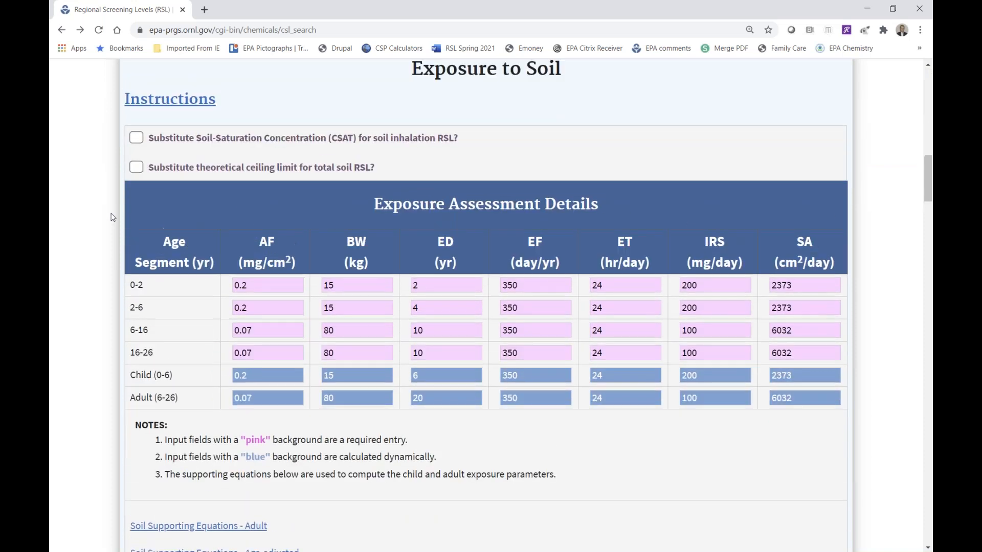
left_click(166, 105)
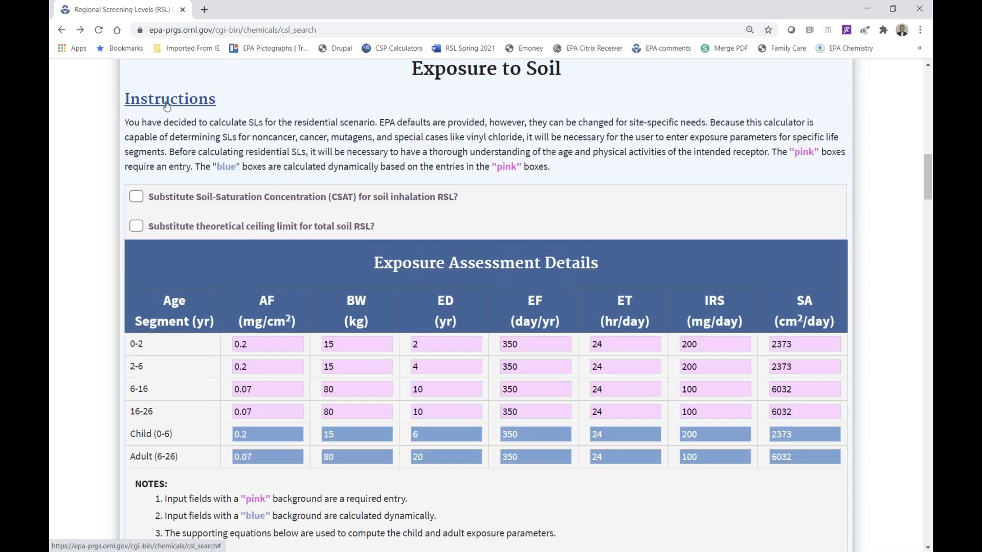
left_click(166, 105)
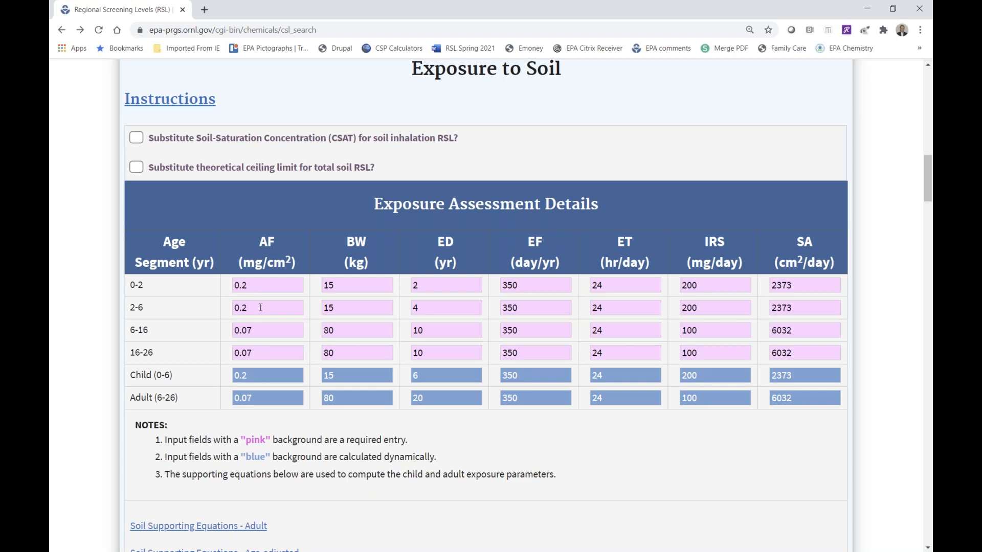
Set all exposure parameters for the 2-6, 6-16 and 16-26 age segments to 0 and retrieve the resident soil results
left_click_drag(259, 307, 220, 306)
type("0\t0\t0\t0\t0\t0\t0\t0\t0\t0\t0\t0\t0\t0\t0\t0\t0\t0\t0")
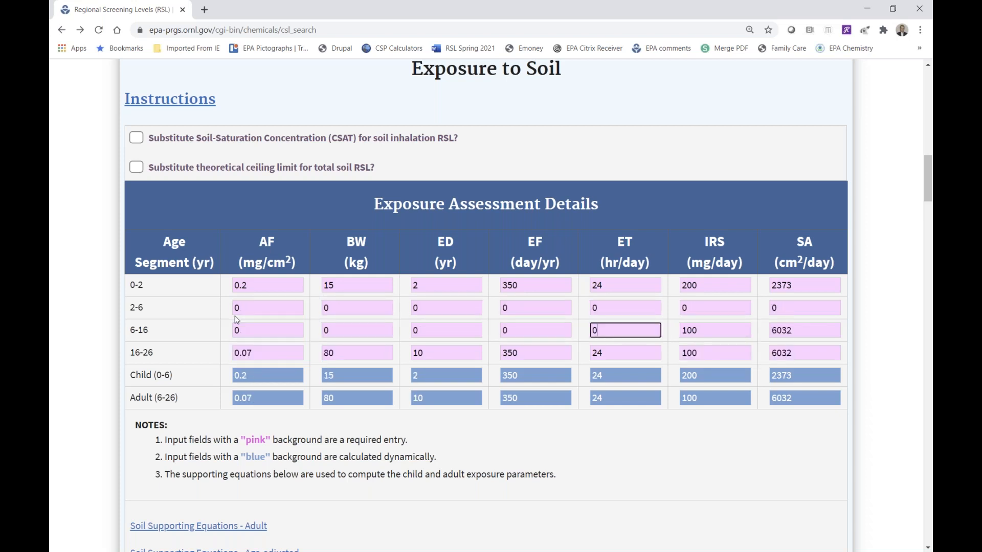
type("\t0\t0")
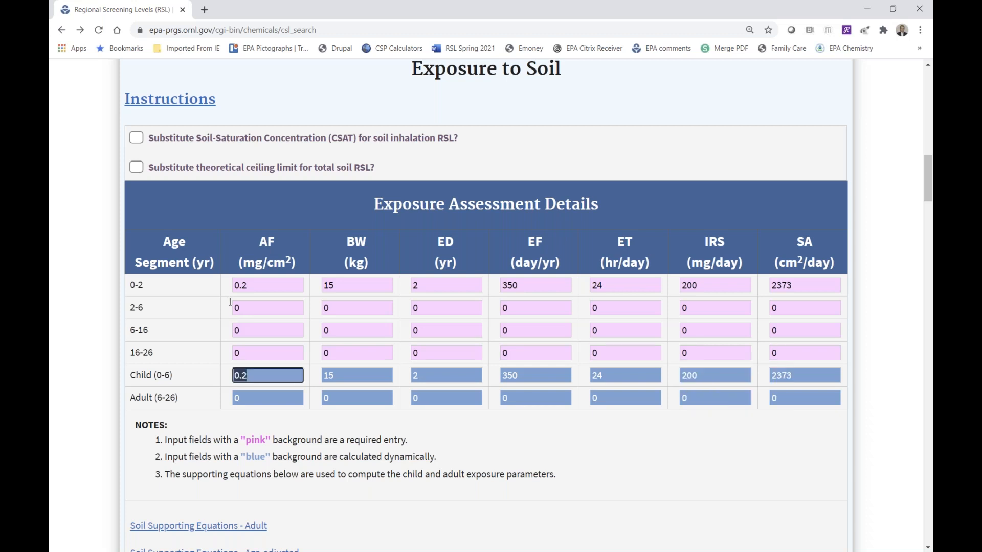
left_click(276, 308)
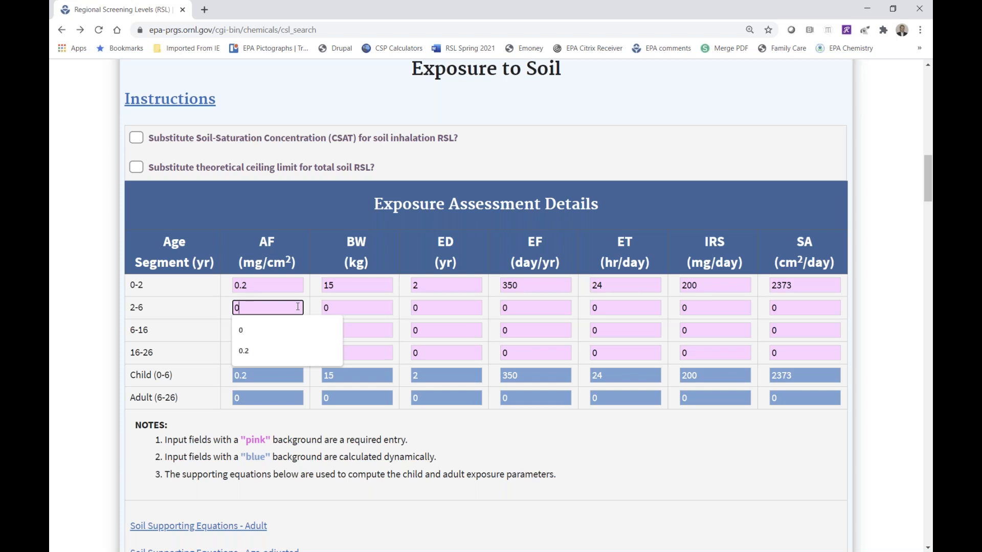
key("Return")
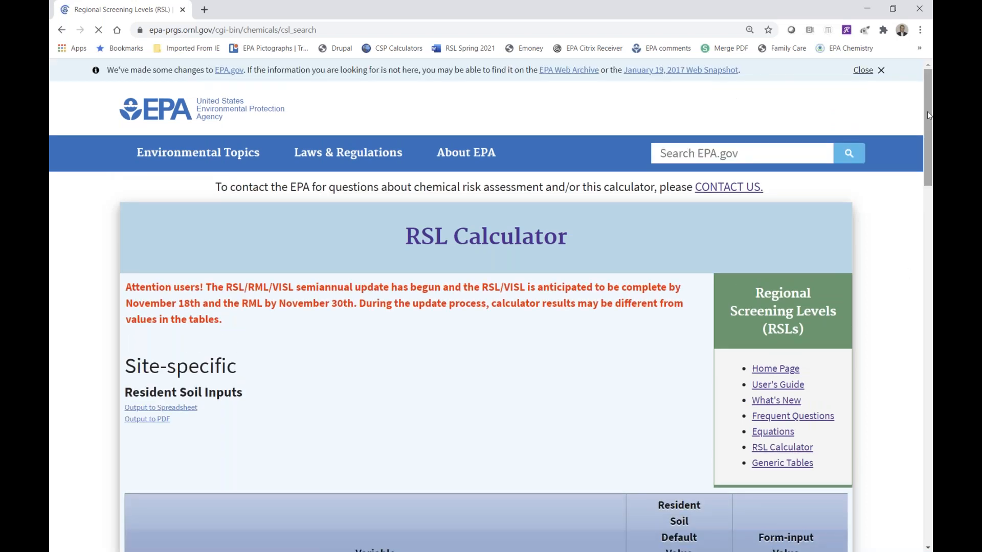
Examine the changed form-input values and the Benzene and Jennifaldehyde RSL results through to the final Screening Level column
scroll(806, 155, "down", 6)
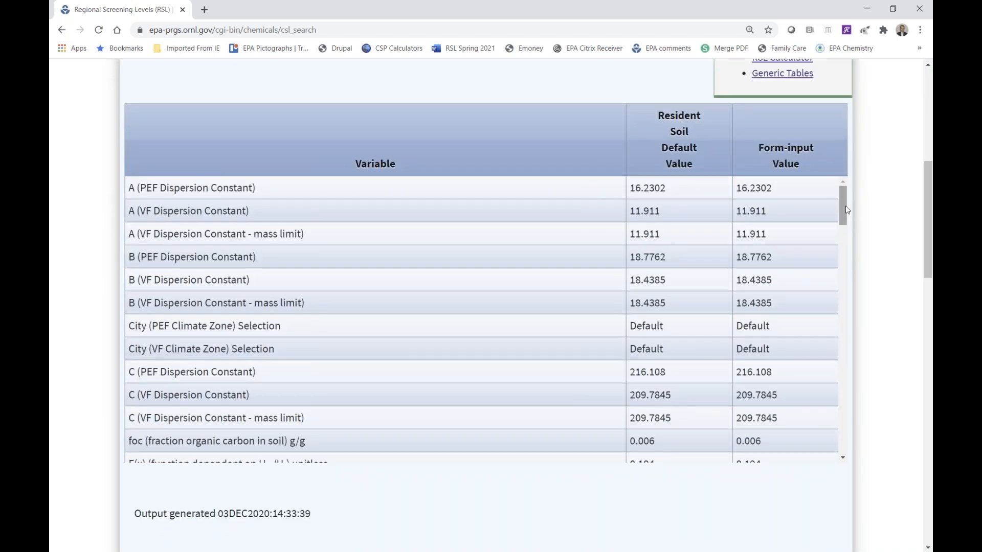
scroll(846, 215, "down", 3)
left_click_drag(853, 241, 859, 284)
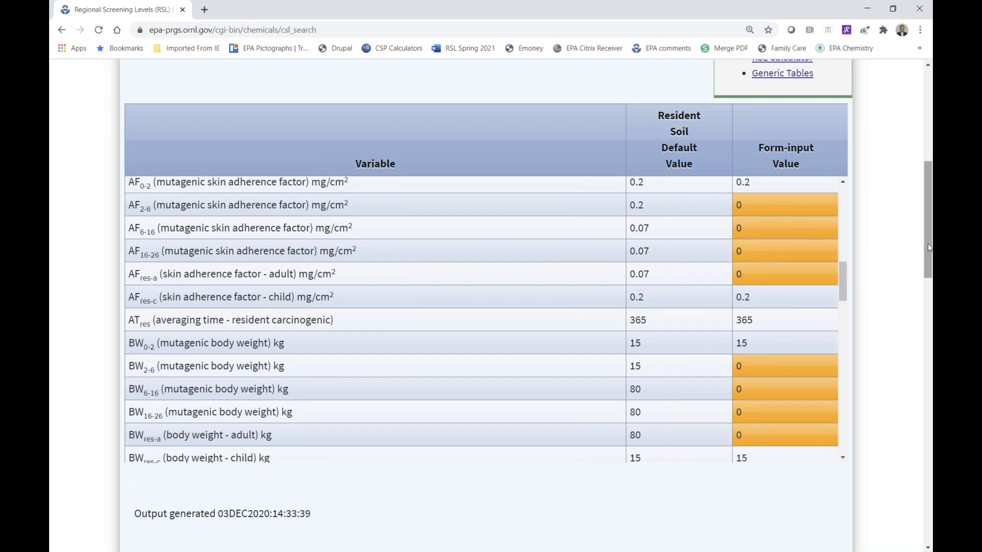
left_click_drag(930, 248, 930, 377)
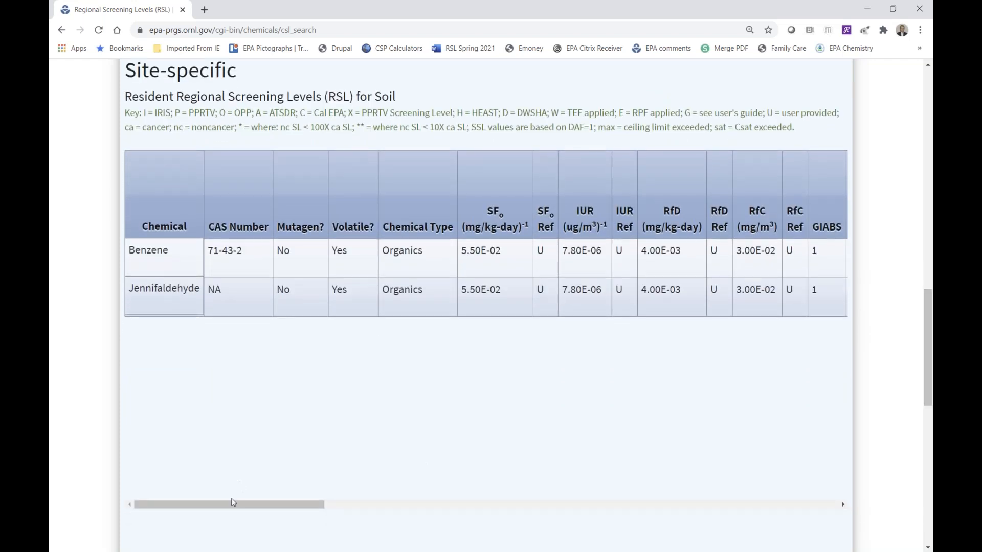
left_click_drag(230, 502, 639, 507)
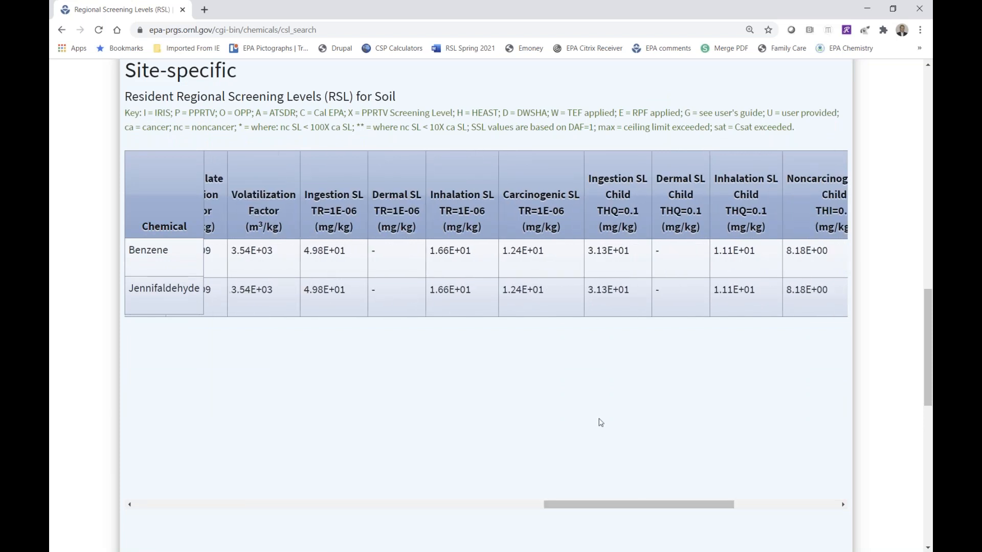
left_click_drag(617, 508, 805, 511)
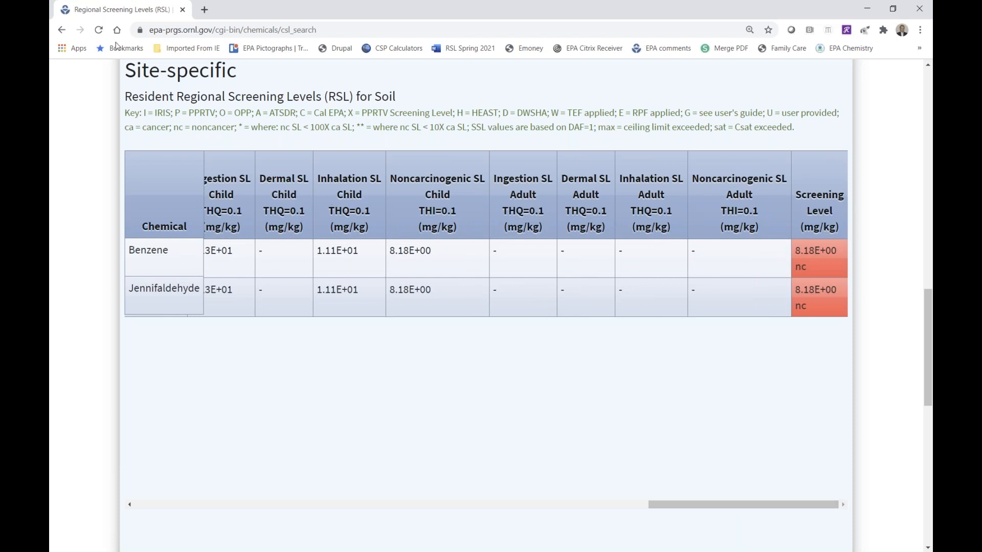
Return to the exposure inputs and set all seven parameters of the 0-2 age segment to 0
left_click(61, 32)
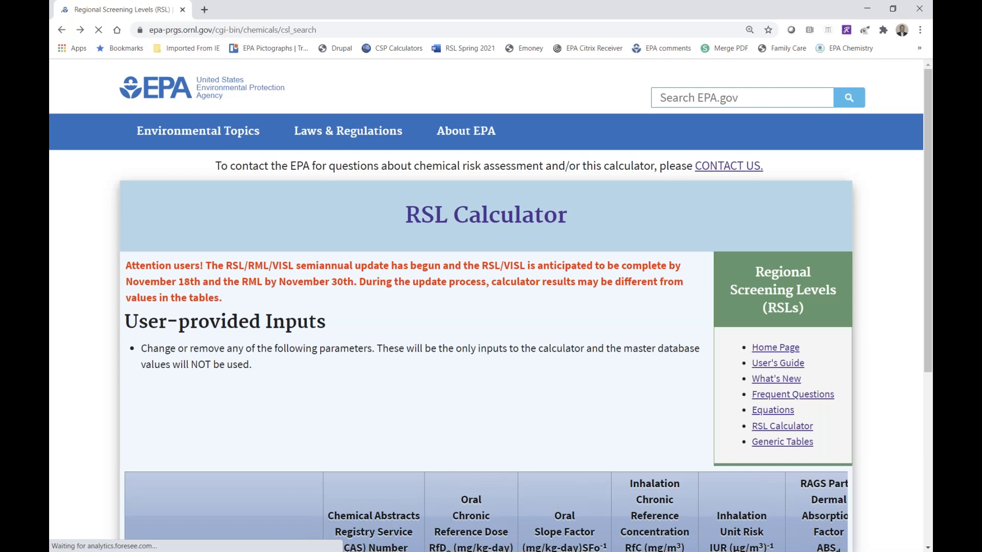
scroll(154, 226, "down", 15)
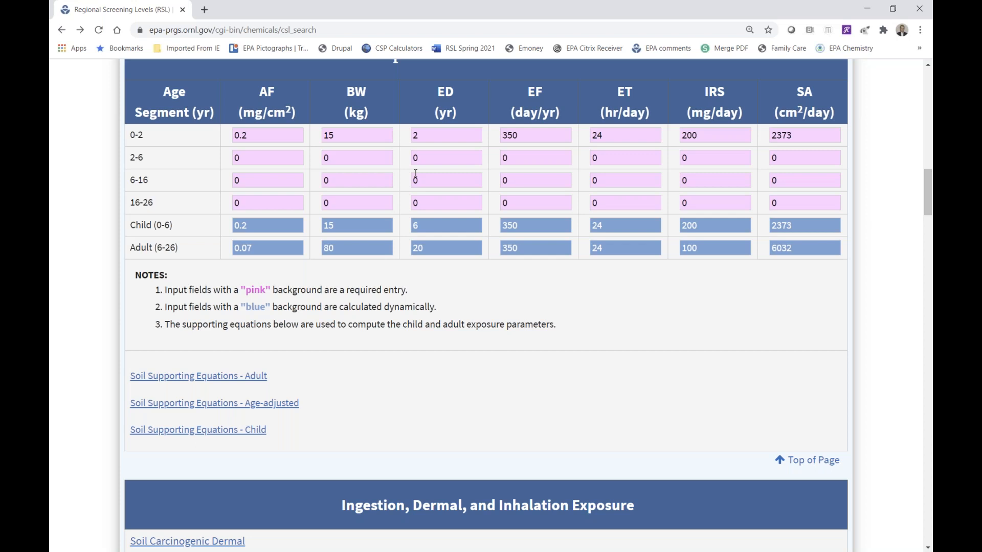
left_click_drag(255, 134, 230, 132)
type("0")
key("Tab")
type("0\t0\t0\t0\t0\t0")
key("Tab")
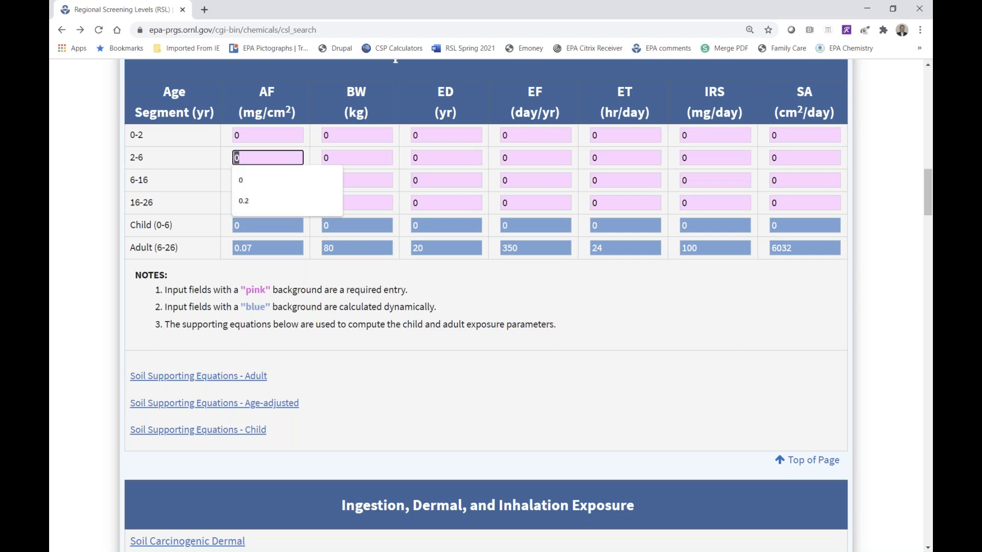
Set the 16-26 age segment's IRS to 11 and its other six exposure parameters to 1, and retrieve the results
left_click(352, 205)
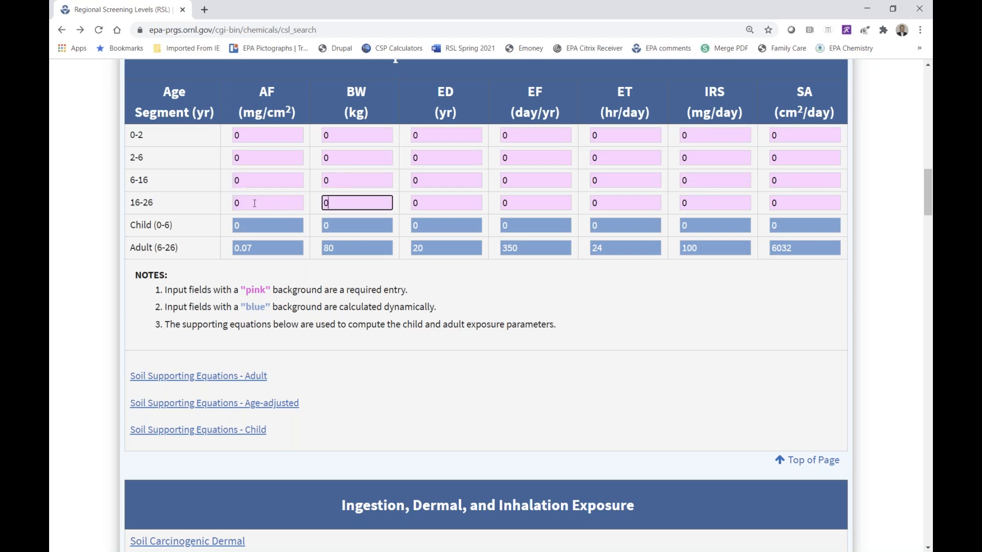
key("shift+Tab")
type("1")
key("Tab")
type("1")
key("Tab")
type("1\t1")
key("Tab")
type("1\t11")
key("Tab")
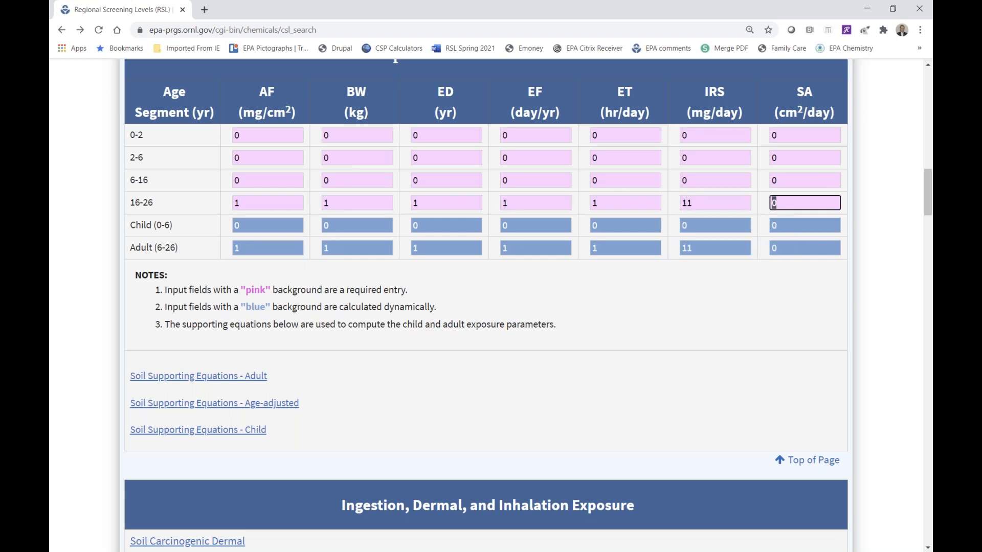
type("1")
left_click(250, 206)
key("Return")
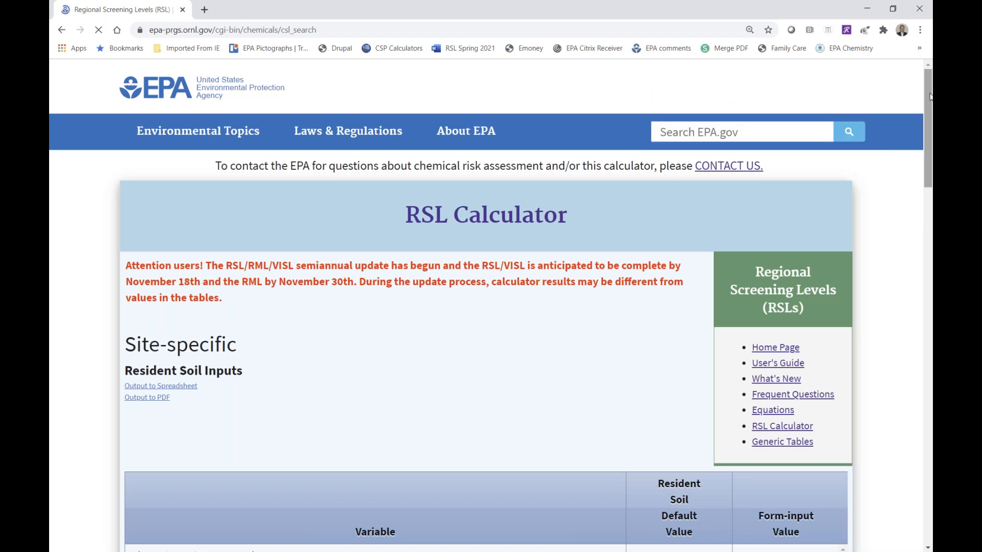
Review the form-input values of the adult-only run and the resulting soil Screening Levels for Benzene and Jennifaldehyde
scroll(882, 176, "down", 7)
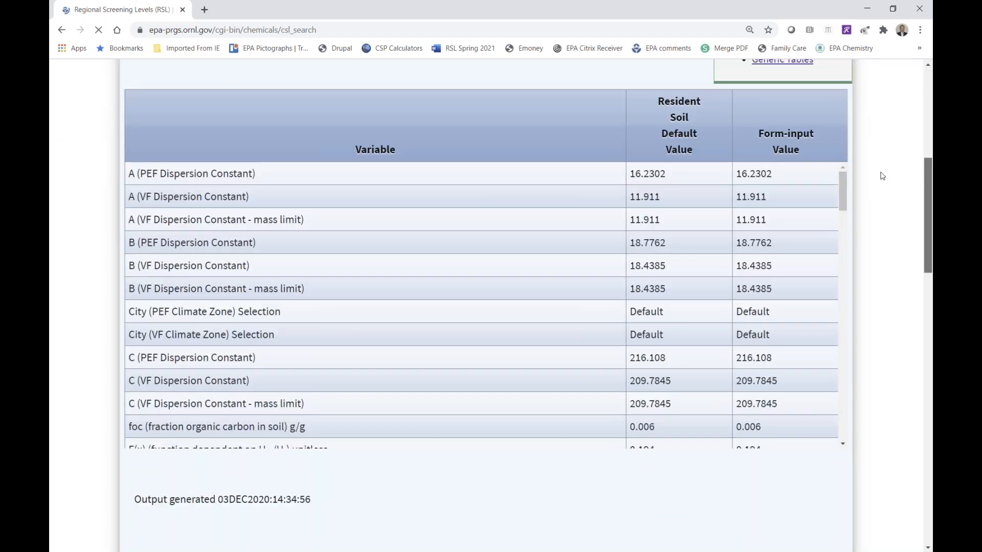
left_click_drag(842, 176, 855, 268)
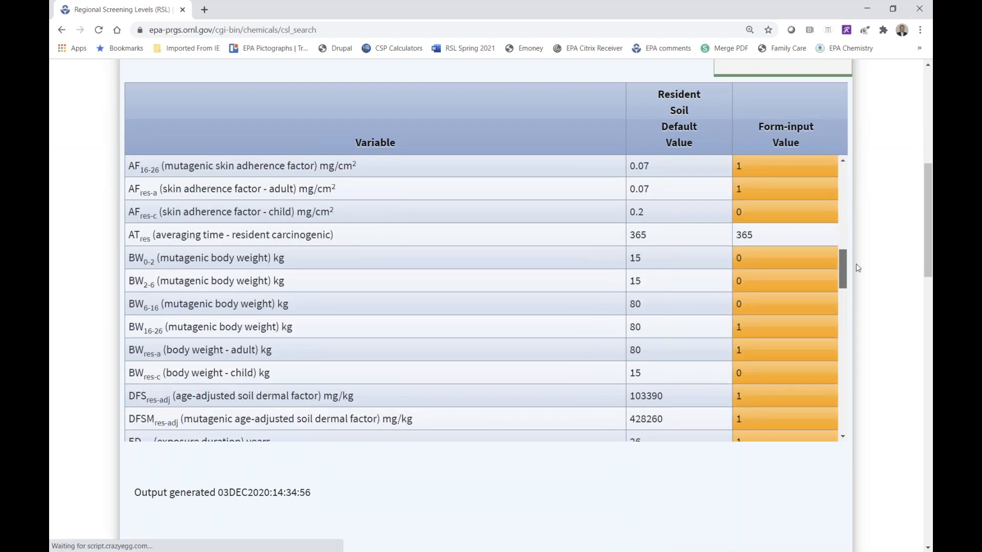
left_click_drag(931, 265, 931, 398)
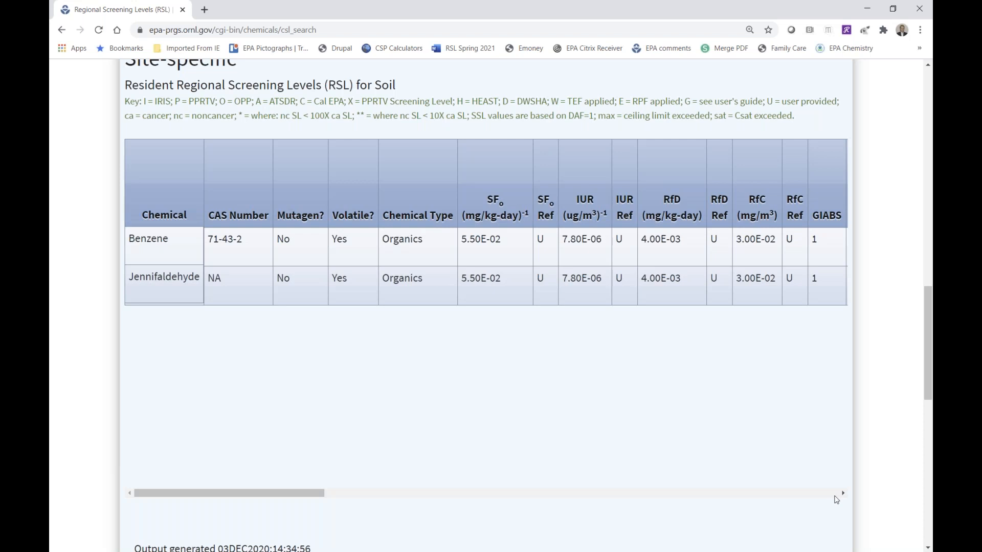
scroll(837, 499, "right", 10)
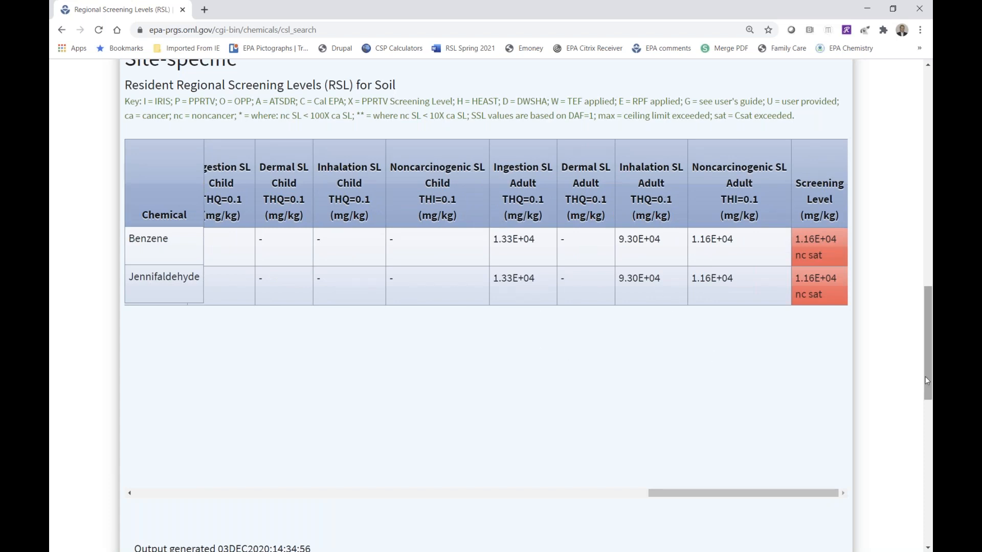
Start a new RSL Calculator run for the Resident scenario with Soil as the medium and risk output set to Yes
left_click_drag(925, 377, 921, 220)
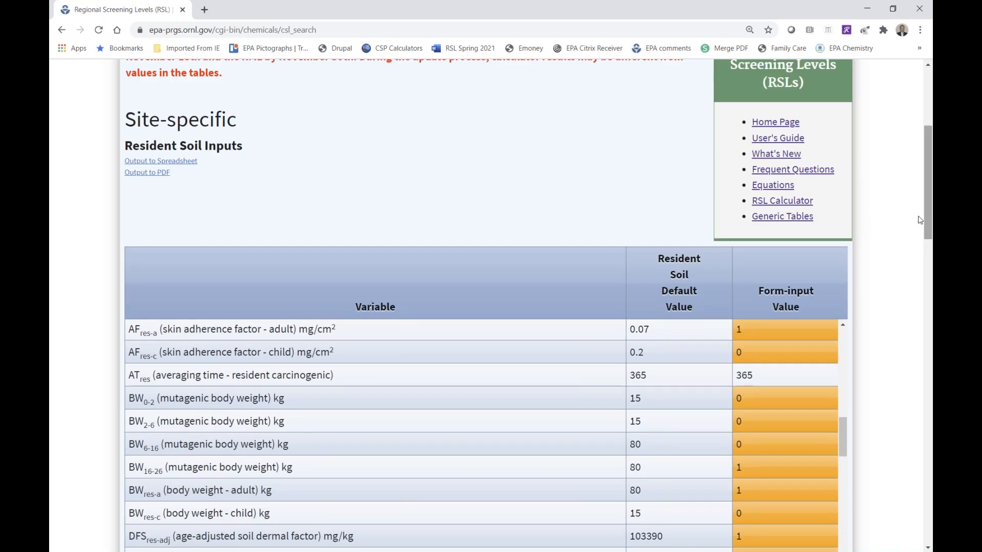
left_click(772, 202)
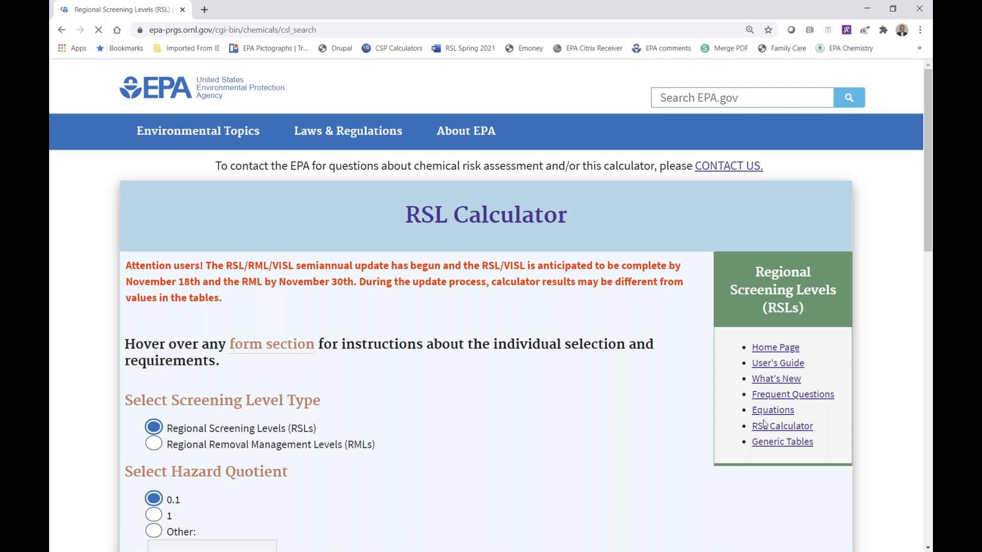
scroll(585, 408, "down", 6)
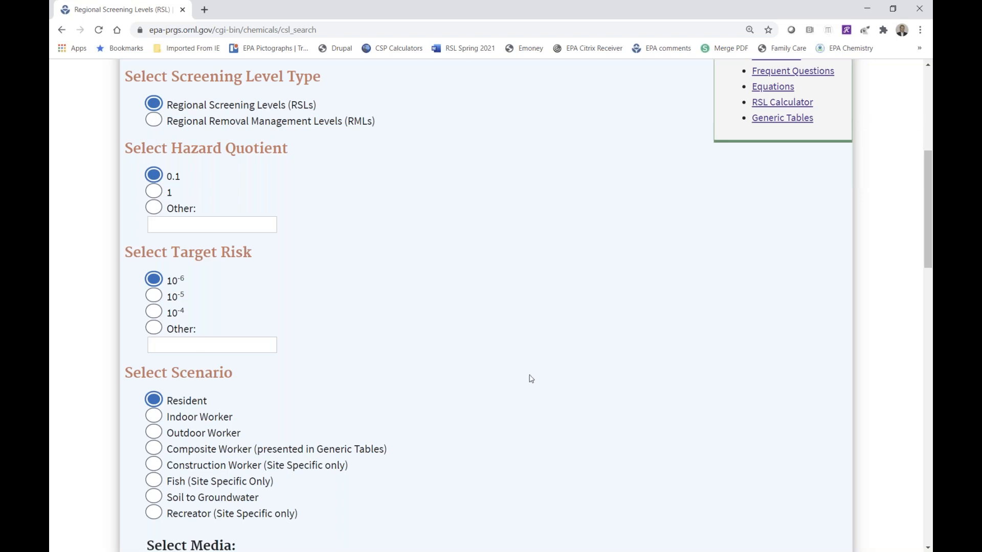
scroll(531, 378, "down", 5)
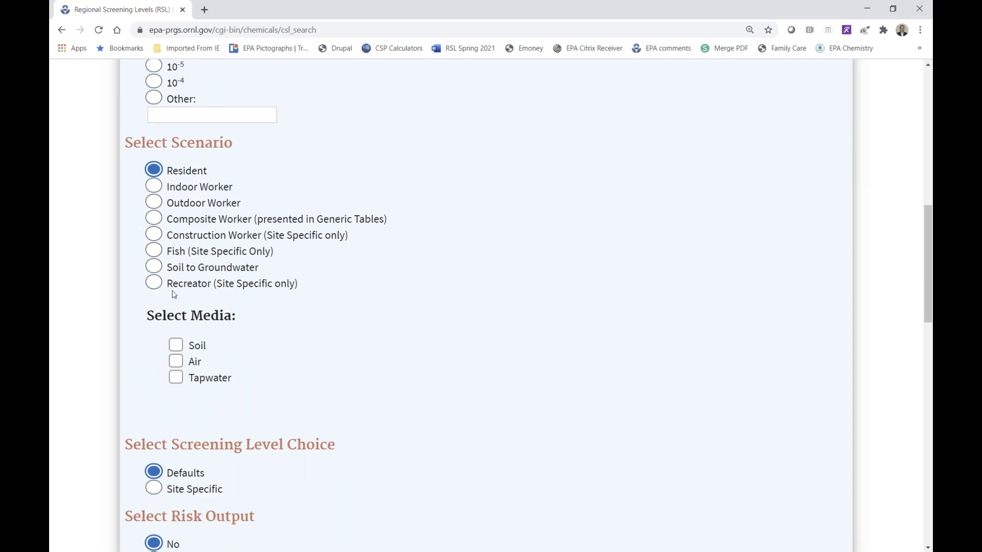
left_click(176, 346)
scroll(577, 338, "down", 5)
mouse_move(173, 256)
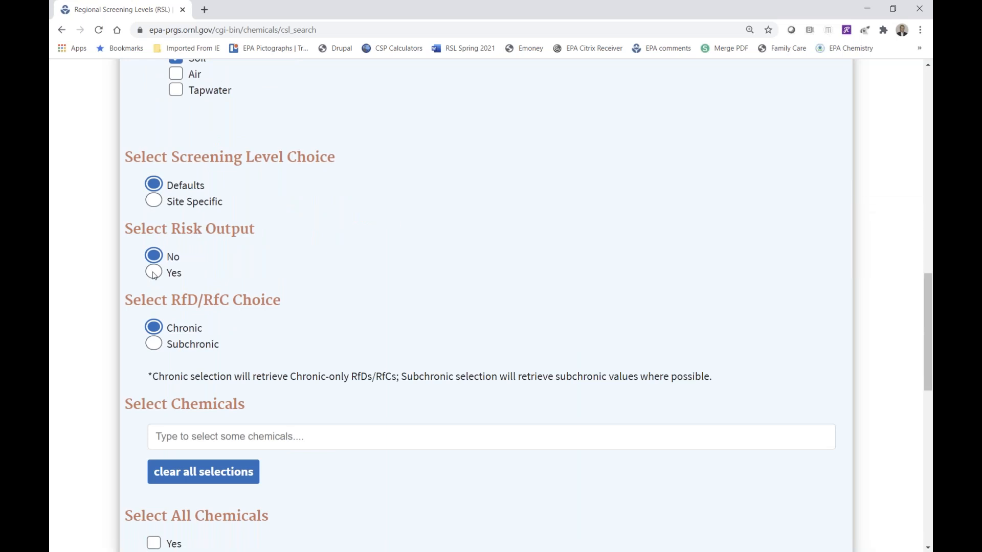
left_click(154, 273)
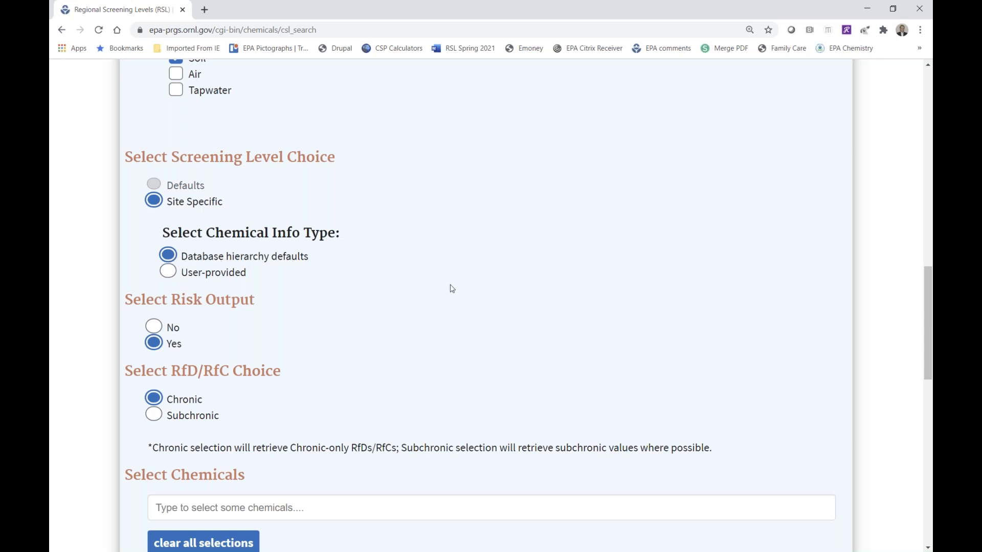
Include metadata in the output and add Benzene (71-43-2) to the selected chemicals
scroll(452, 289, "down", 3)
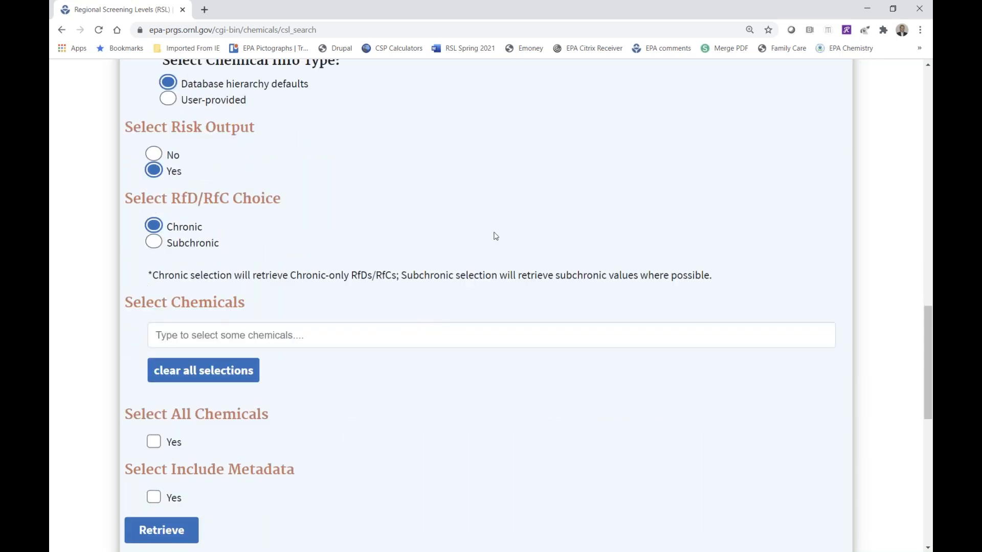
scroll(495, 236, "down", 3)
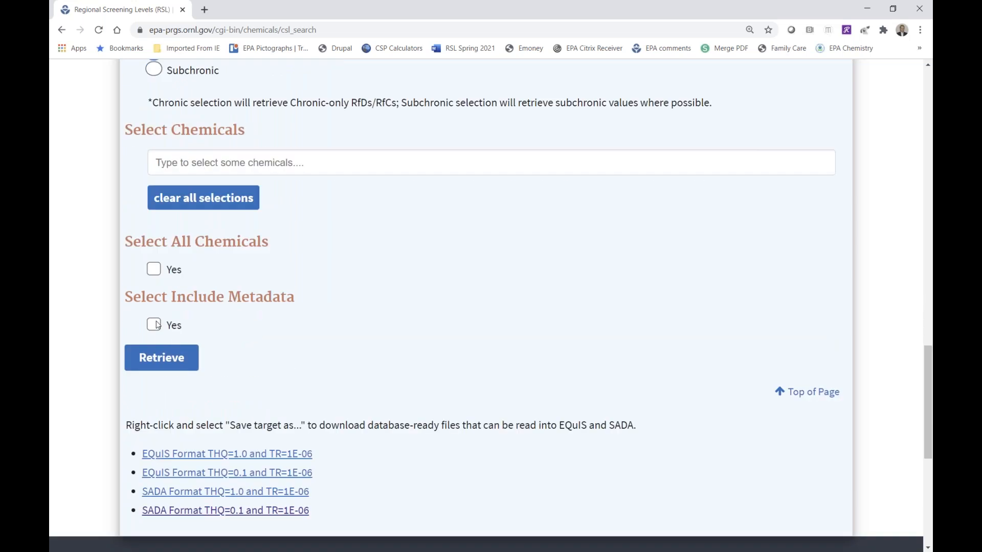
left_click(155, 324)
type("benzene")
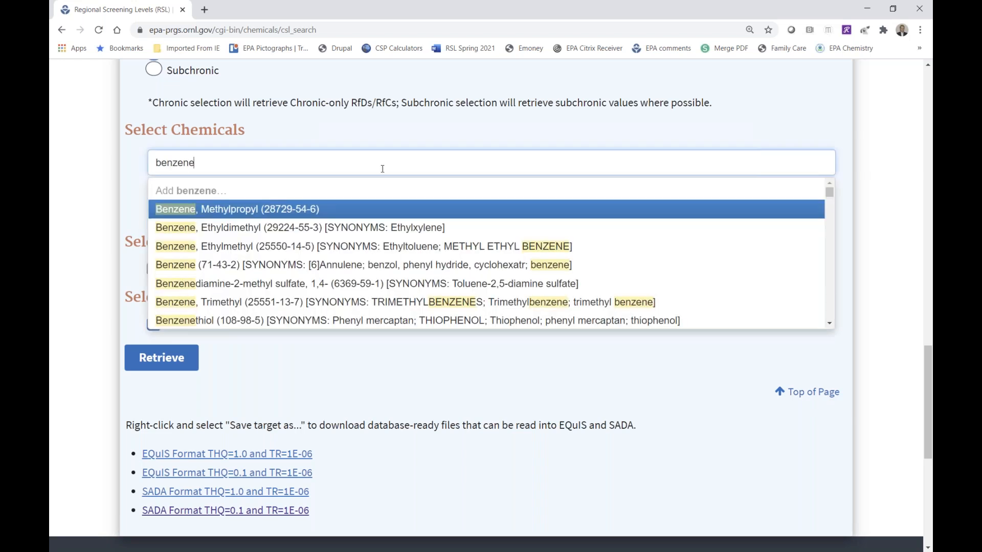
left_click(267, 266)
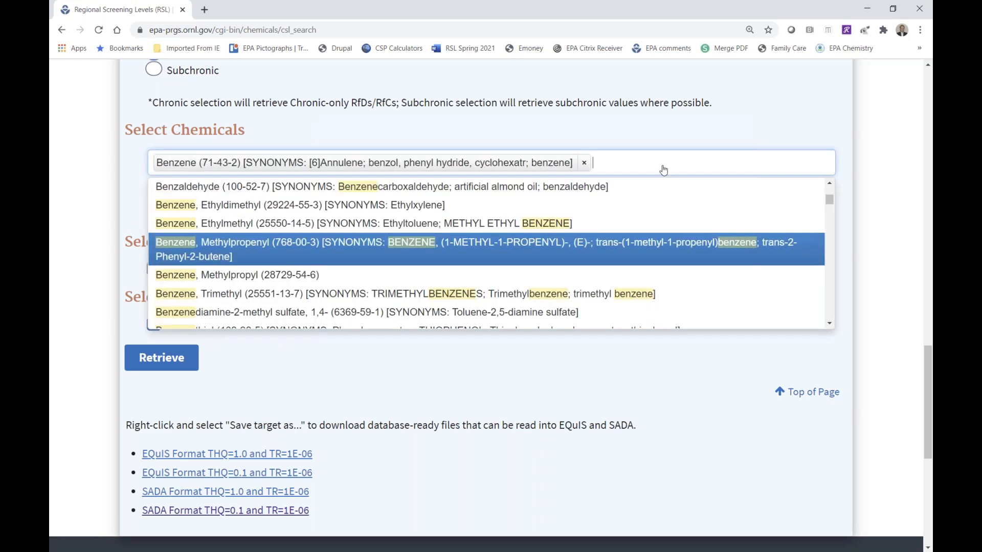
Add Trichloroethylene (79-01-6) to the selected chemicals and retrieve the site-specific input form
type("tce")
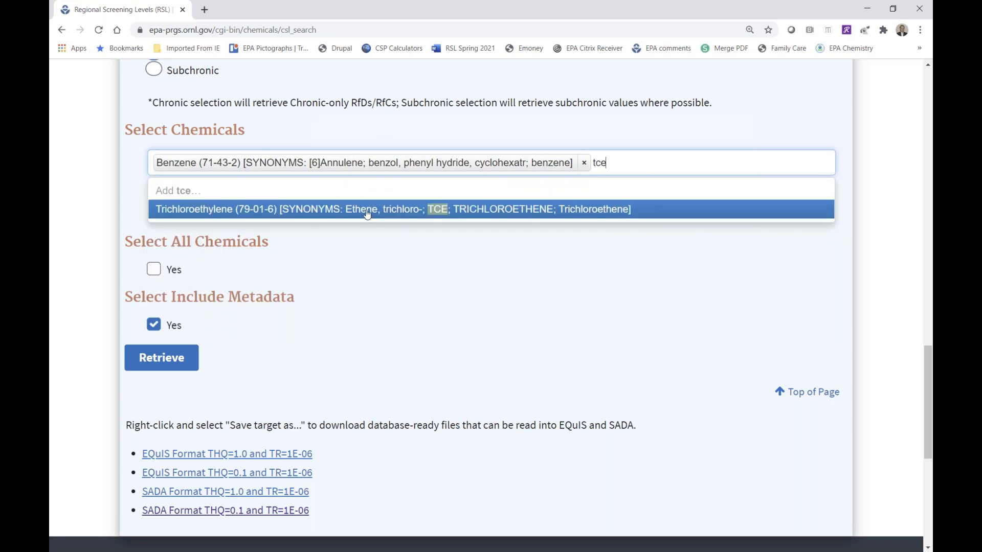
key("Return")
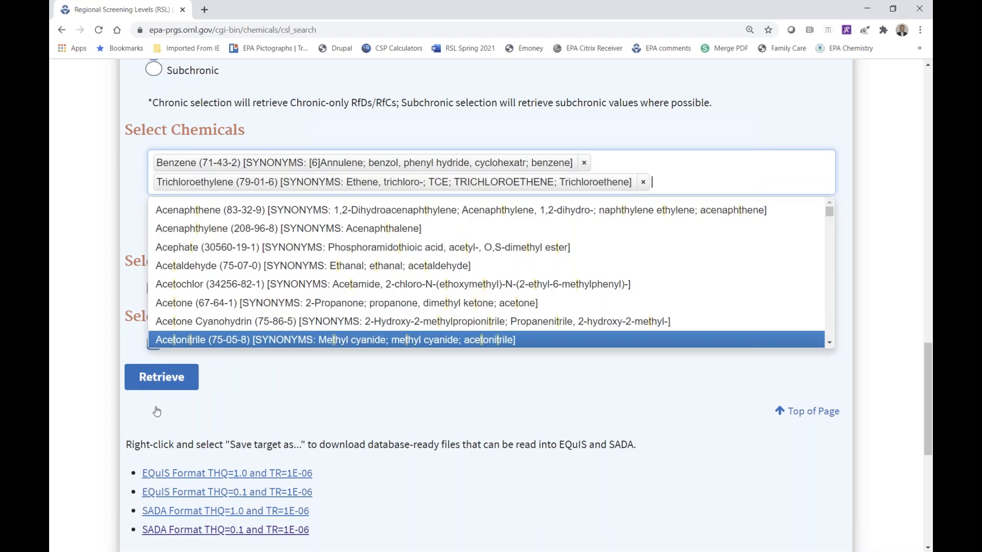
left_click(156, 412)
left_click(154, 381)
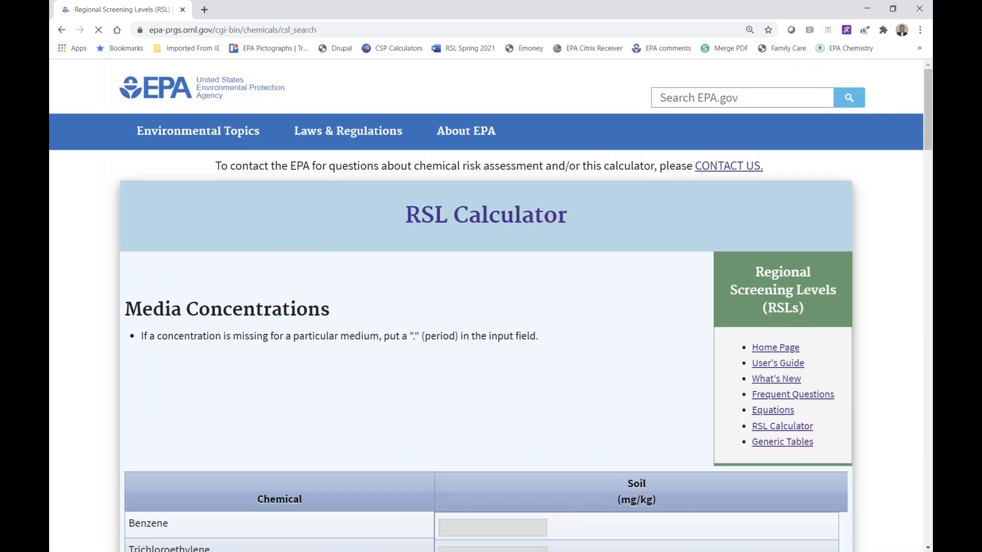
Set the soil media concentrations of Benzene and Trichloroethylene to 9 mg/kg each
scroll(475, 239, "down", 5)
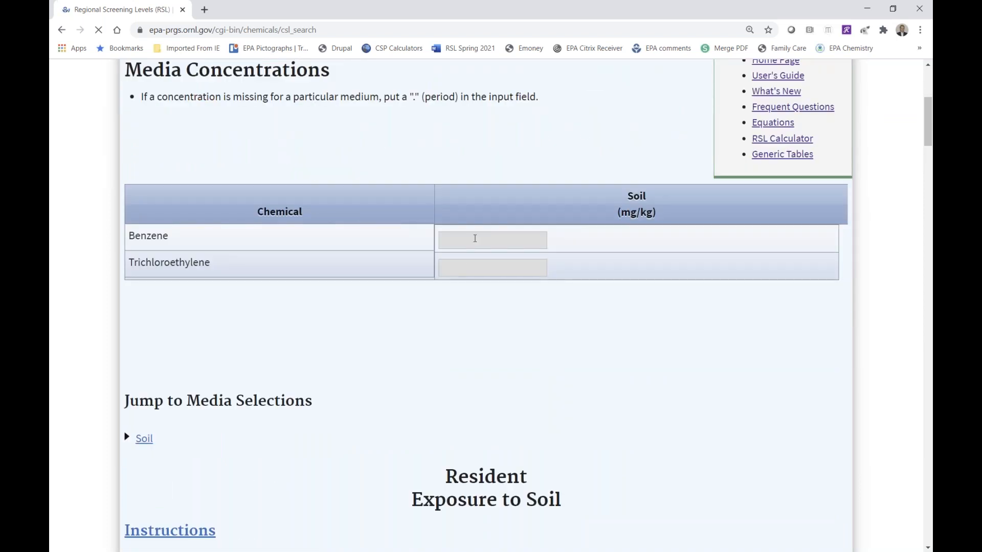
left_click(475, 239)
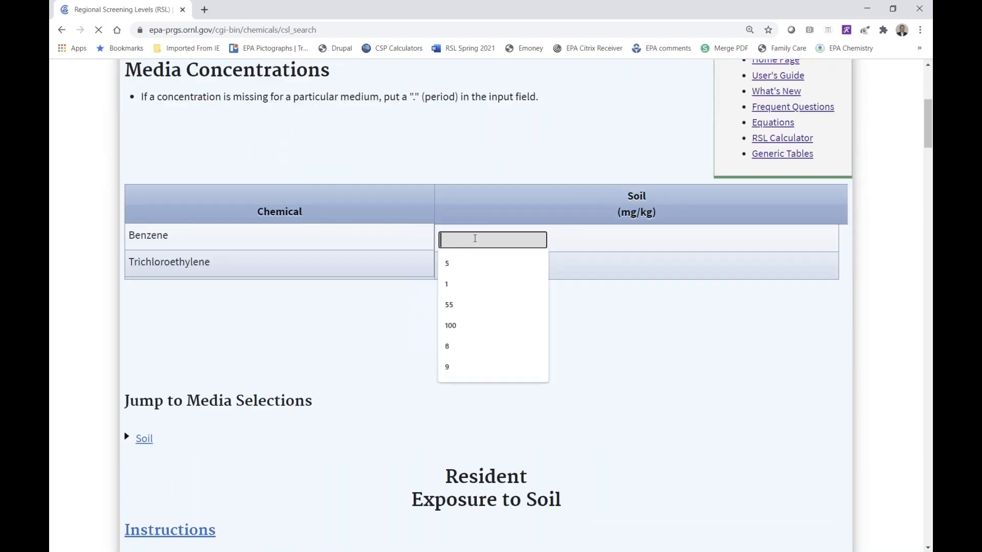
type("9")
key("Tab")
type("9")
key("Tab")
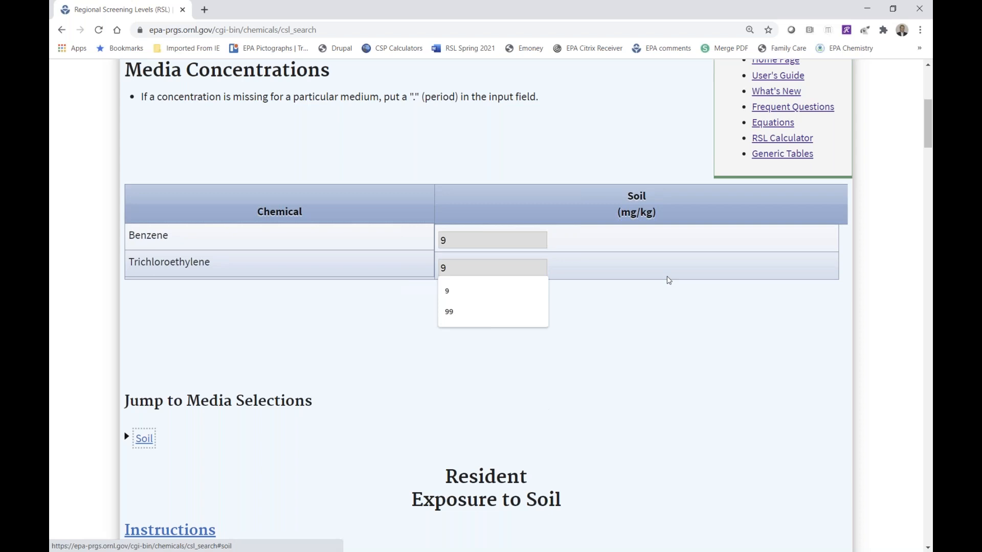
Examine the resident soil exposure assessment details and the list of carcinogenic and non-carcinogenic soil equations
scroll(668, 280, "down", 8)
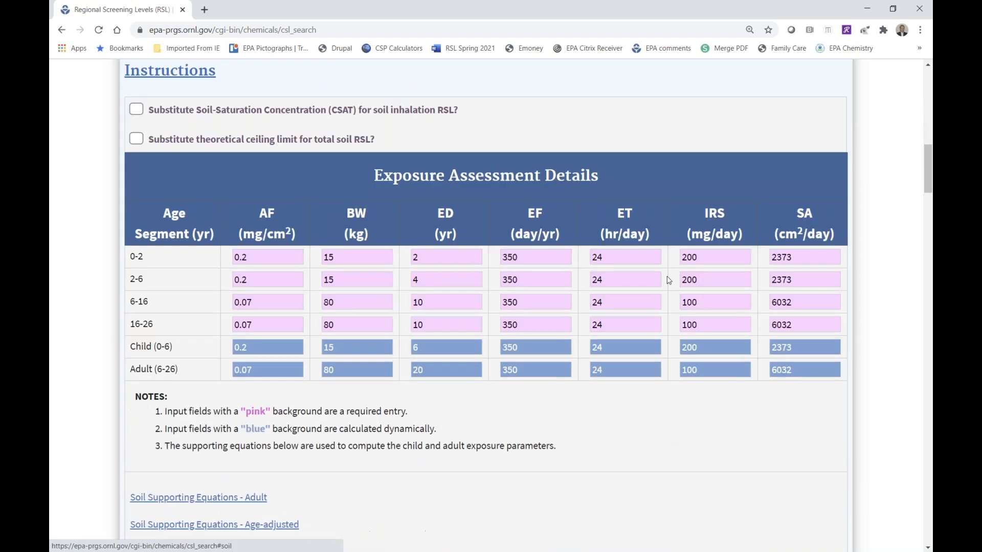
scroll(669, 280, "down", 1)
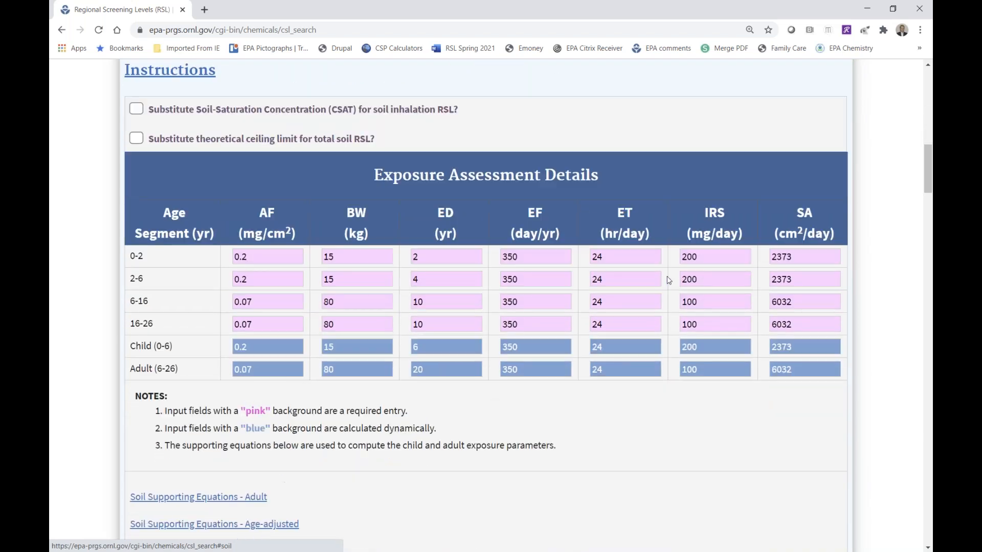
scroll(669, 280, "down", 11)
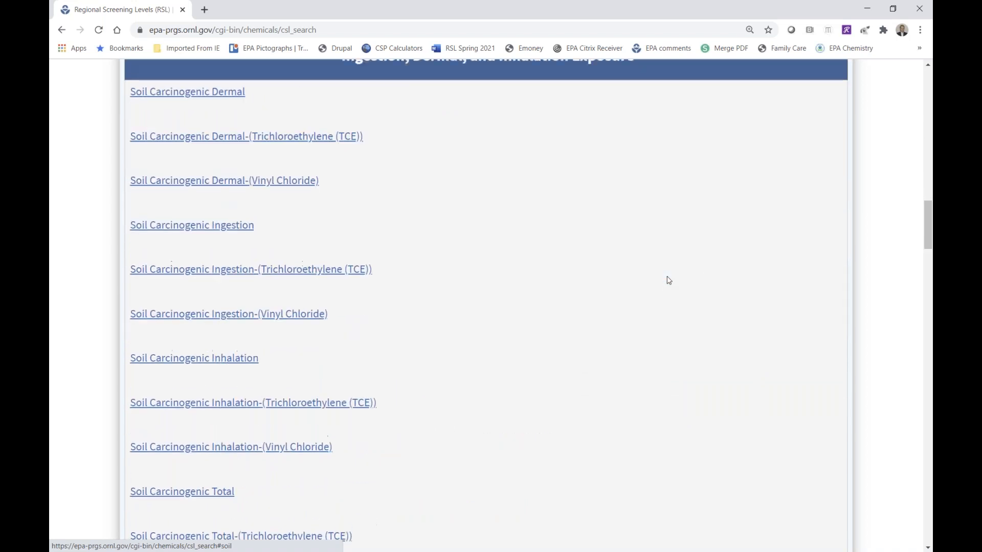
scroll(669, 280, "up", 1)
scroll(669, 281, "down", 1)
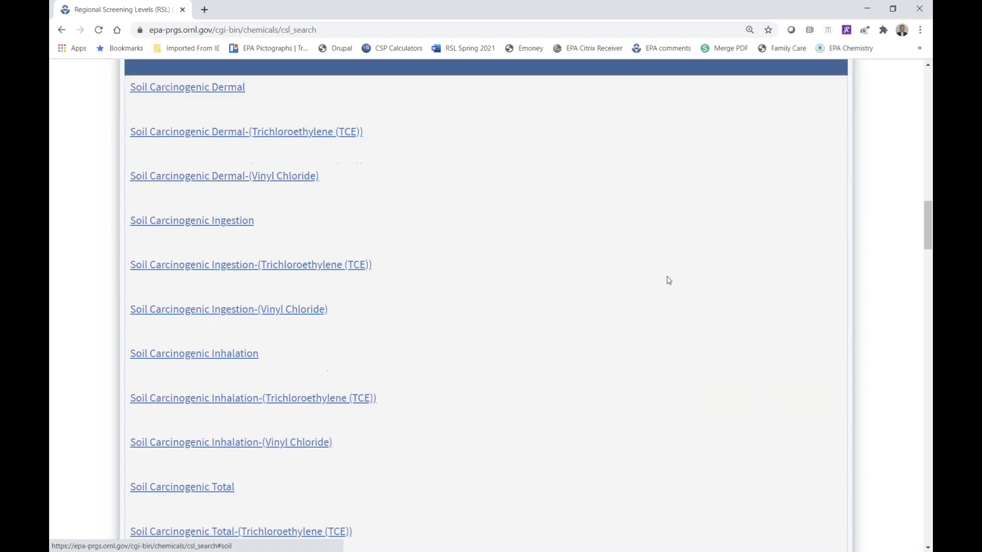
scroll(668, 281, "down", 9)
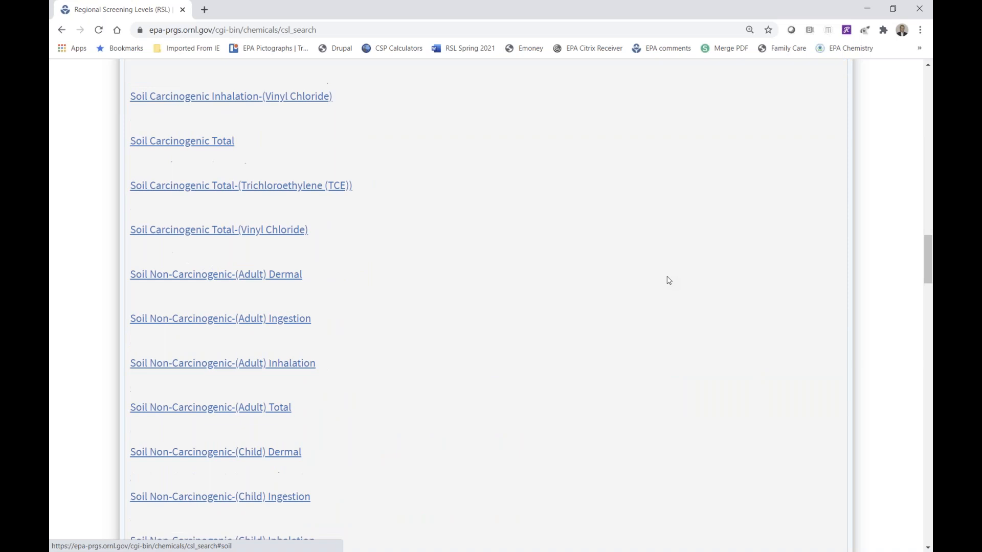
scroll(668, 280, "up", 8)
scroll(669, 280, "up", 7)
scroll(668, 281, "down", 15)
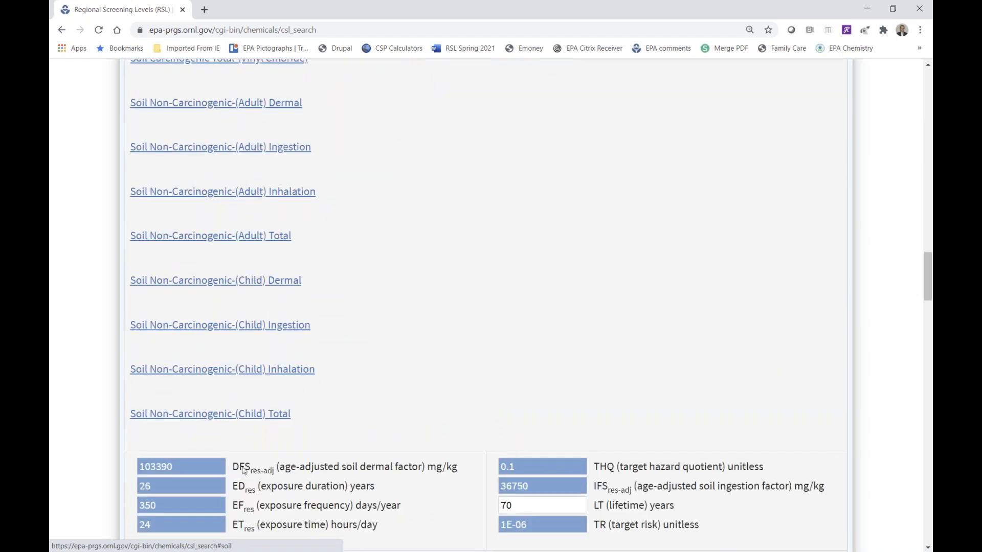
Show and hide the non-carcinogenic Adult Total and Adult Ingestion equations, and check the age-adjusted and mutagenic parameters below them
left_click(194, 236)
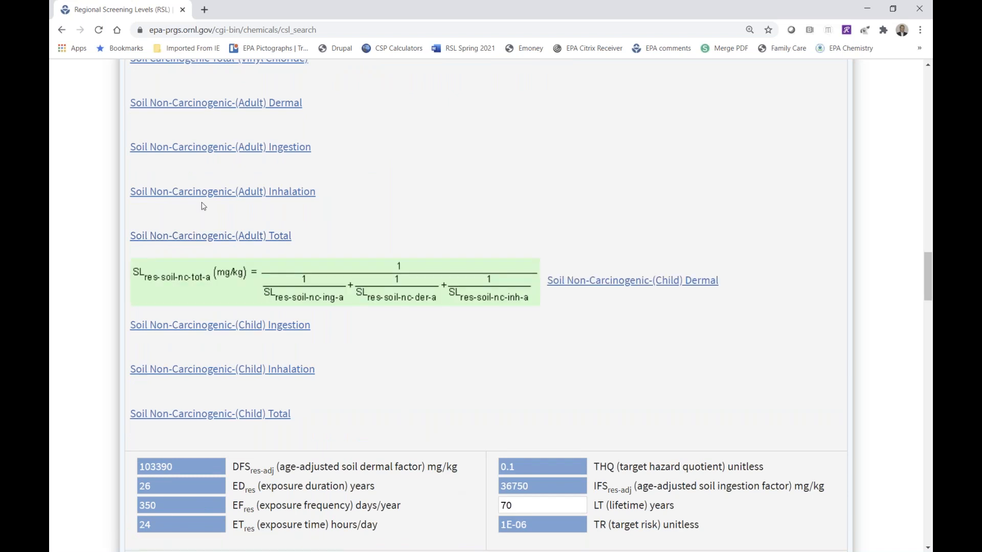
left_click(193, 236)
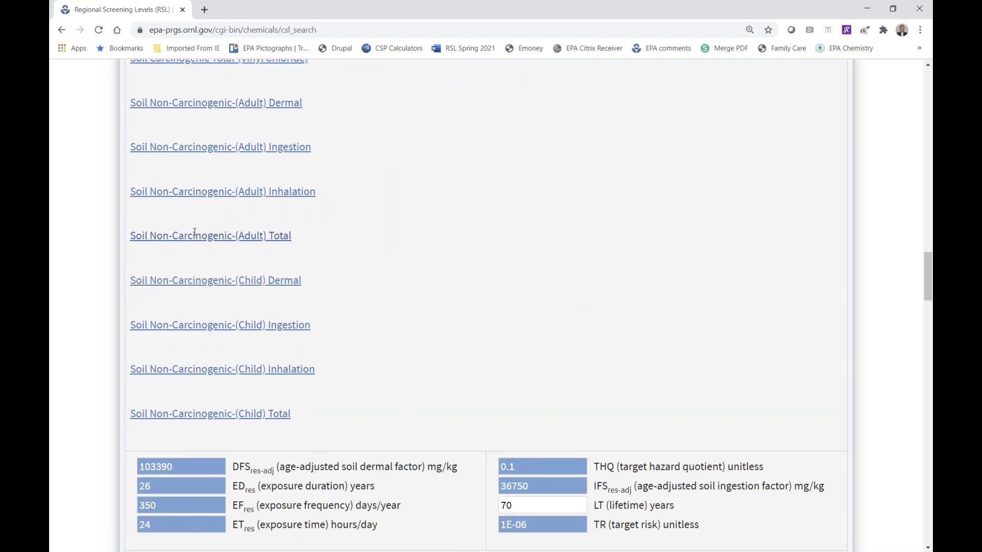
left_click(185, 147)
left_click(184, 146)
scroll(419, 272, "down", 5)
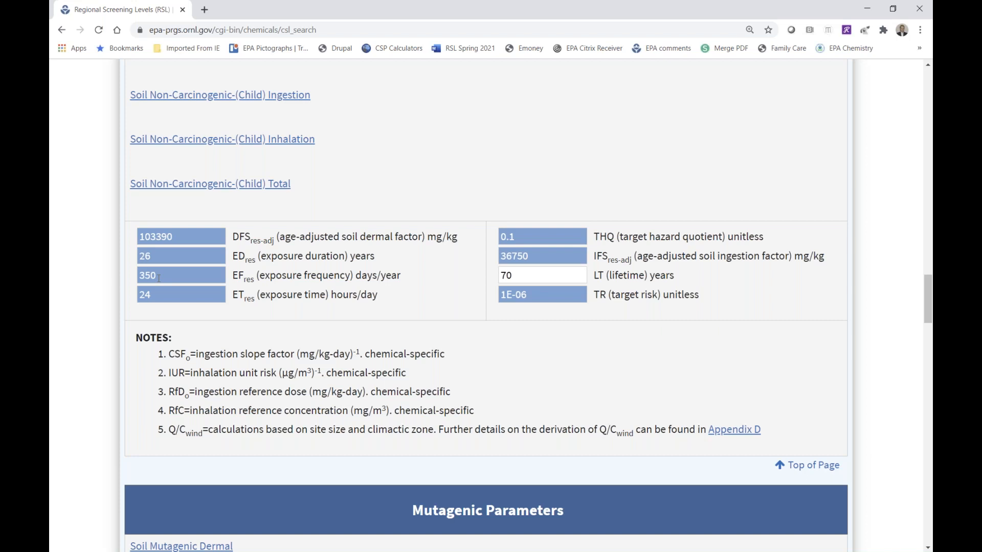
left_click(520, 273)
scroll(469, 276, "down", 8)
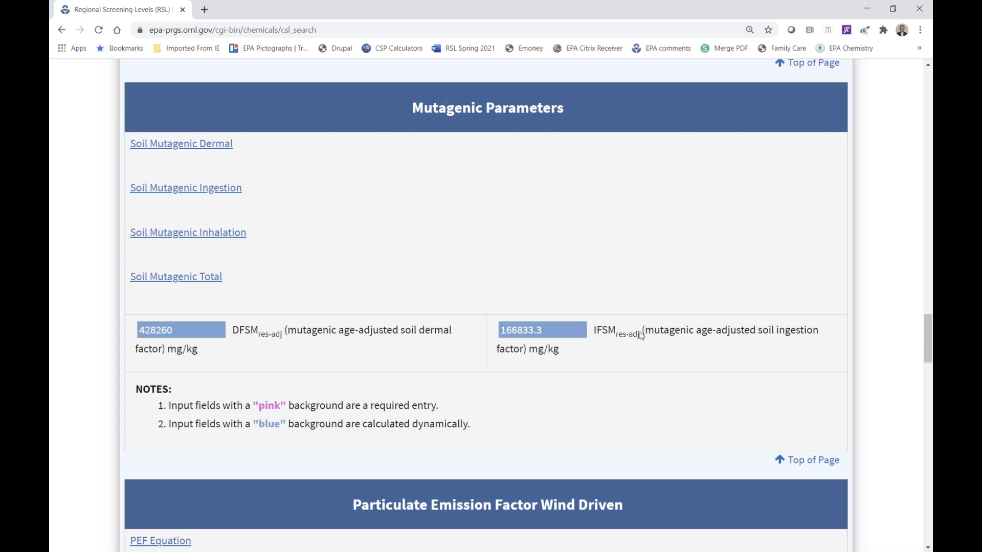
Collapse the PEF Equation and set the city for the wind-driven Particulate Emission Factor to Las Vegas, NV (3)
scroll(641, 336, "down", 8)
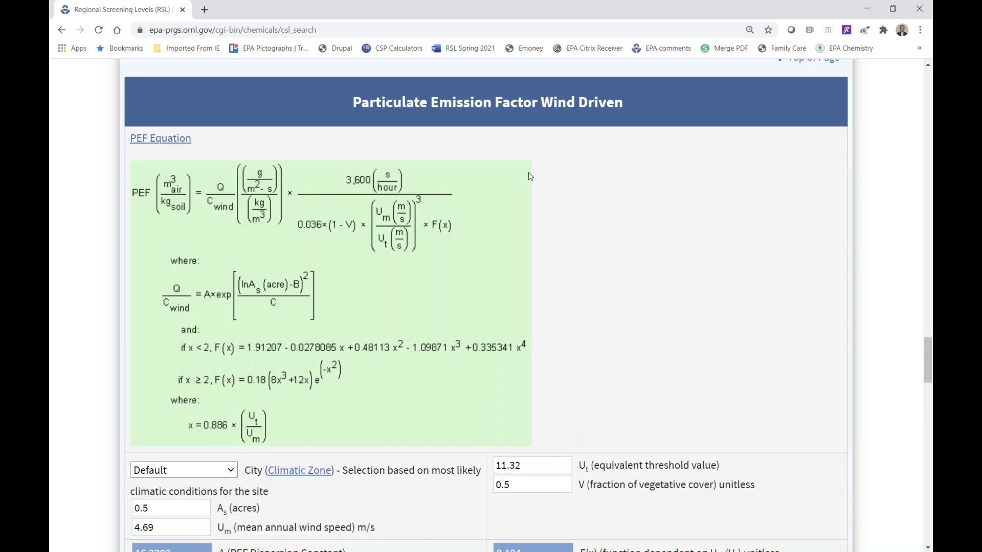
left_click(169, 139)
left_click(231, 178)
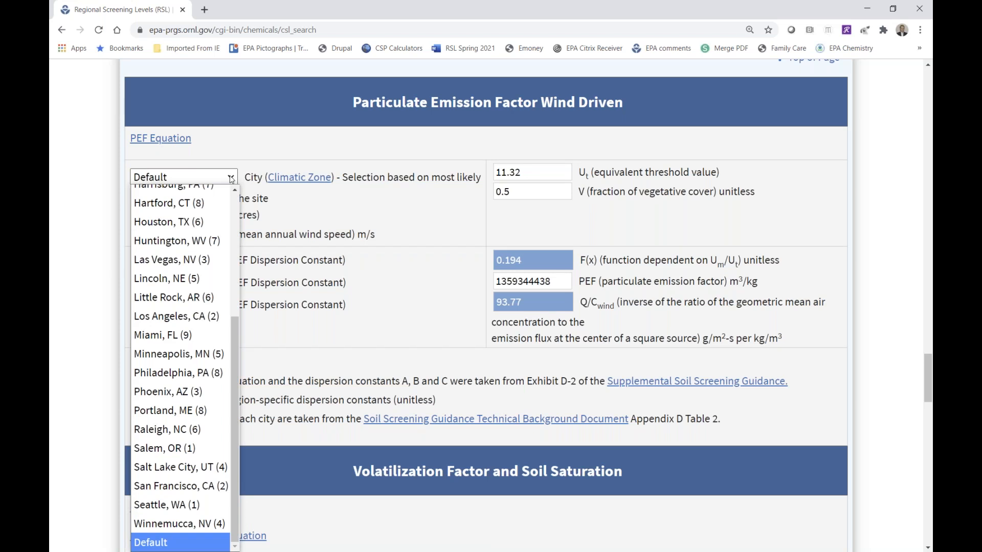
scroll(174, 230, "up", 1)
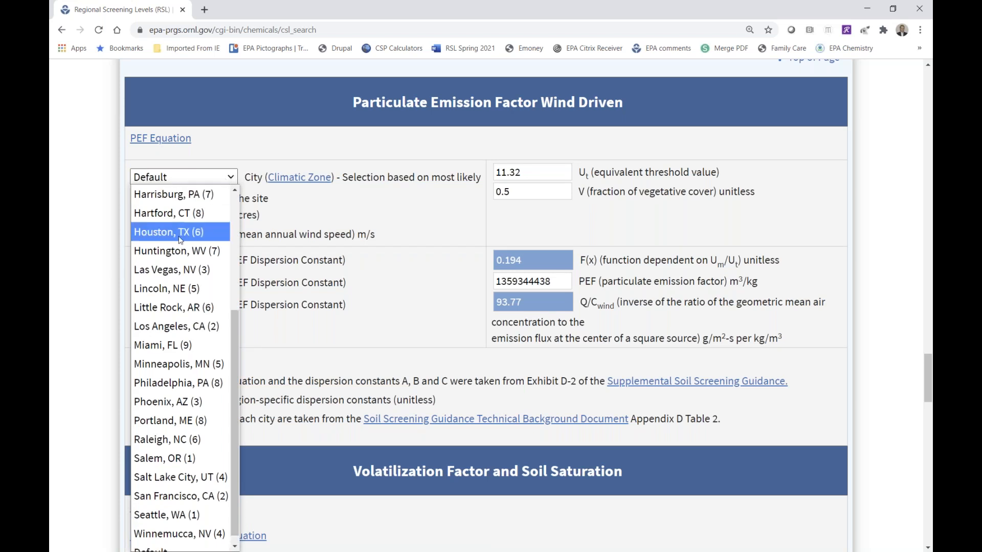
left_click(173, 270)
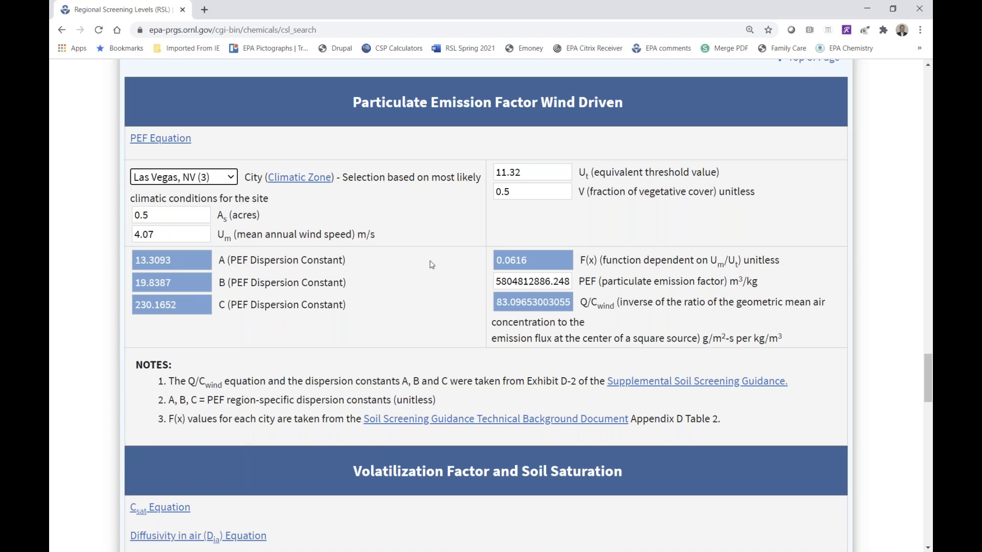
Set the city for Volatilization Factor and Soil Saturation to Las Vegas, NV (3) and retrieve the results
scroll(431, 264, "down", 8)
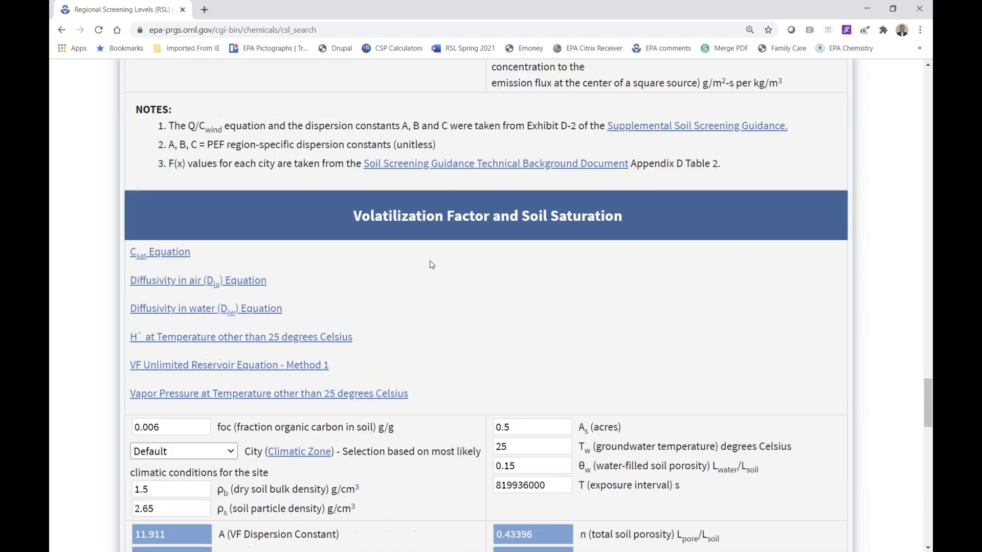
left_click(231, 306)
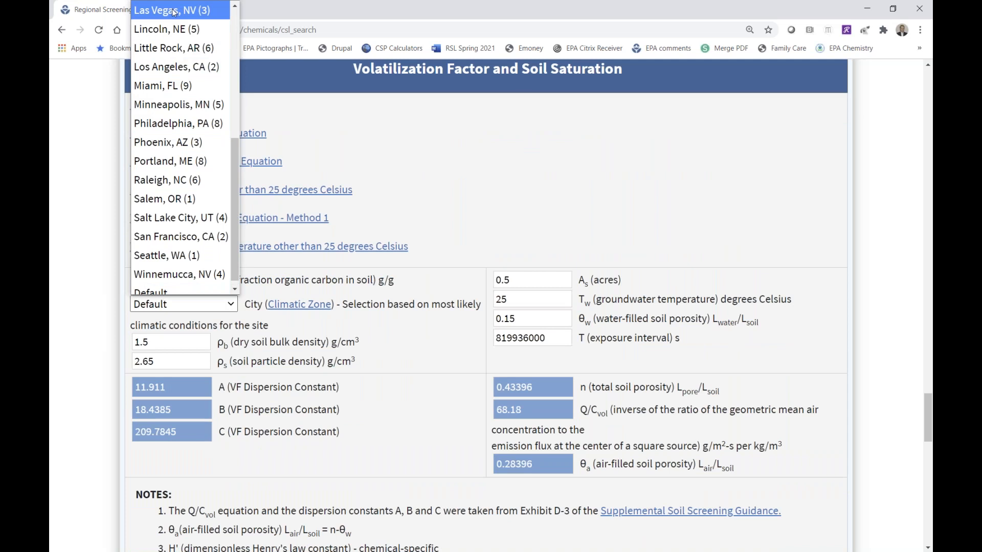
left_click(173, 11)
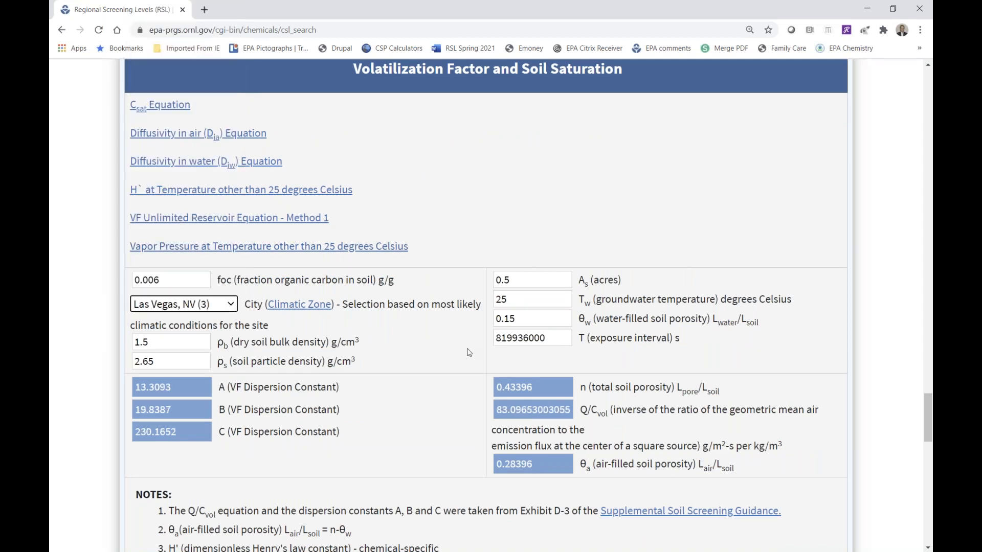
scroll(469, 352, "down", 9)
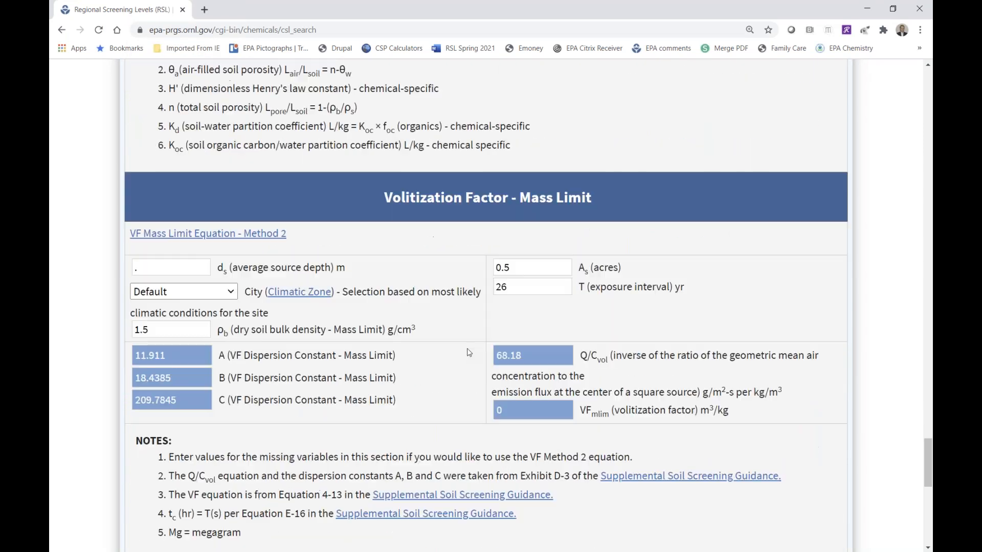
scroll(469, 352, "down", 2)
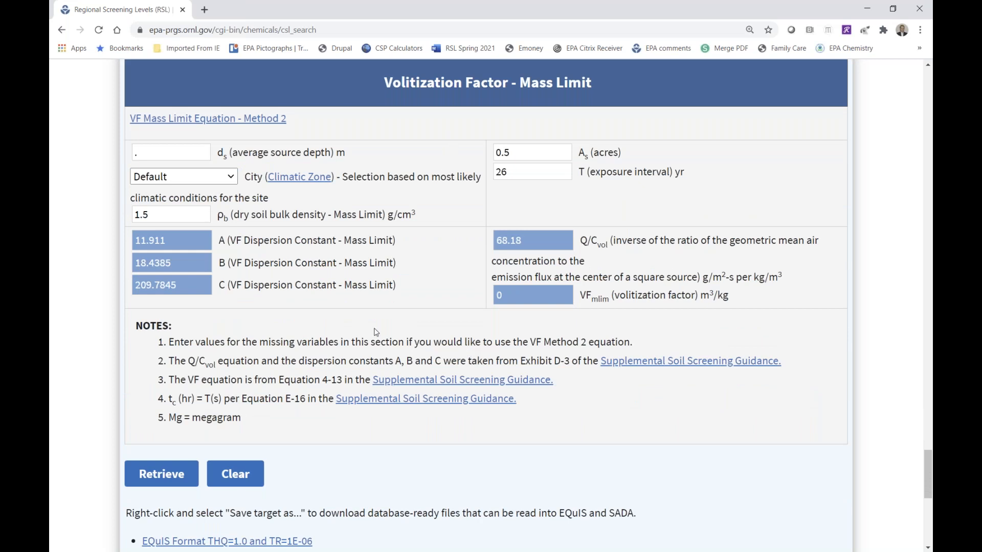
left_click(158, 477)
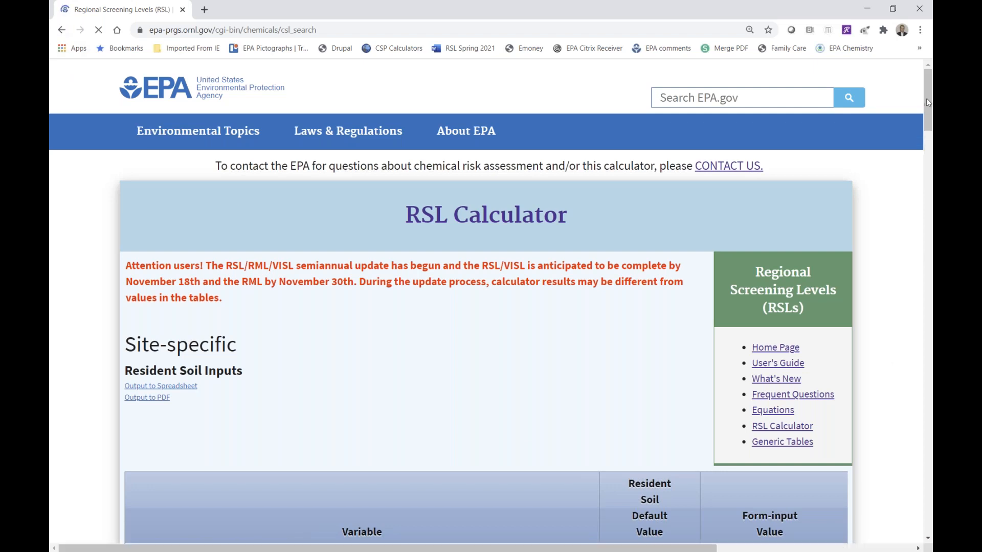
Compare the default and form-input values of the resident soil inputs, and go to the site-specific Resident RSL table for Soil
left_click_drag(930, 103, 926, 131)
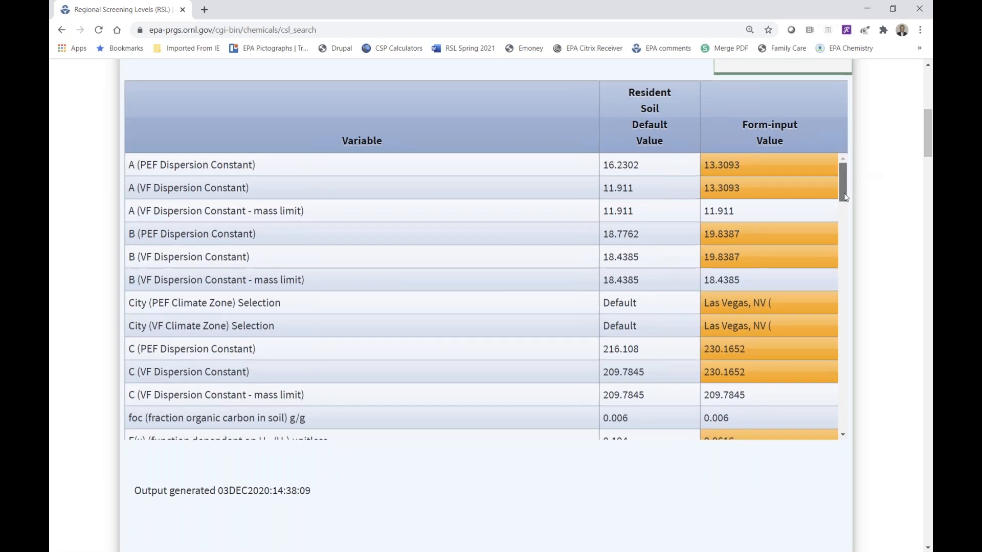
scroll(845, 198, "down", 10)
scroll(849, 189, "up", 10)
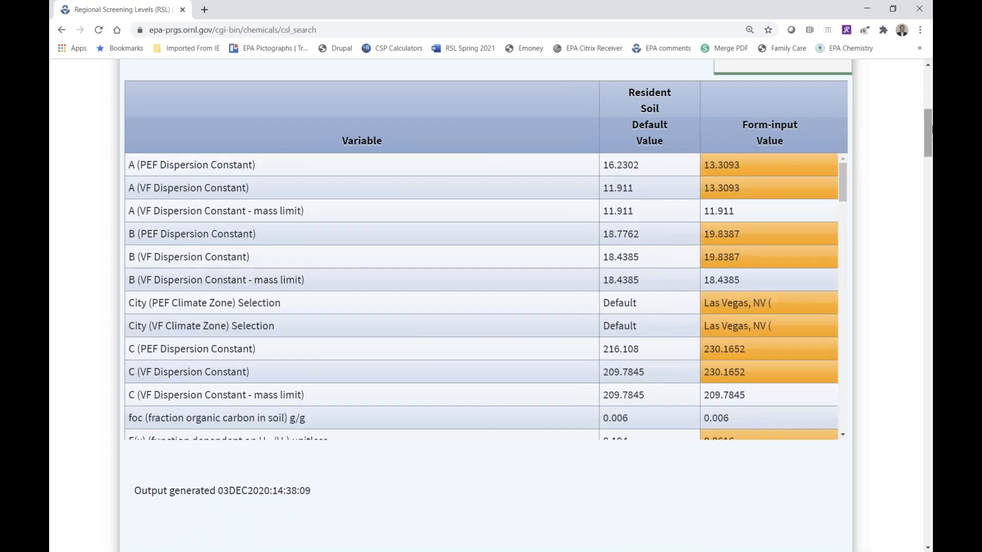
left_click_drag(929, 130, 930, 178)
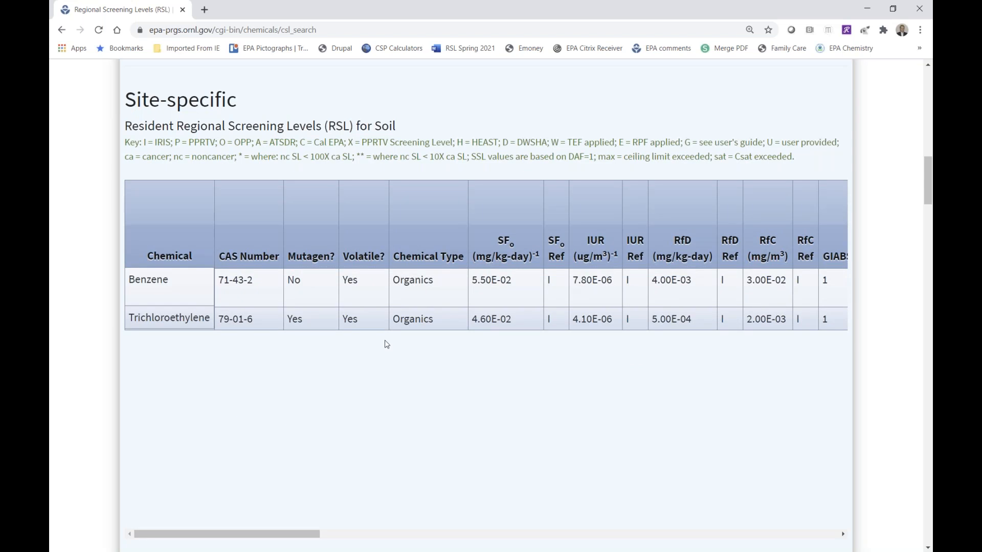
Examine the Resident Risk for Soil table across its concentration, cancer risk, and child and adult noncancer hazard columns
scroll(387, 345, "down", 10)
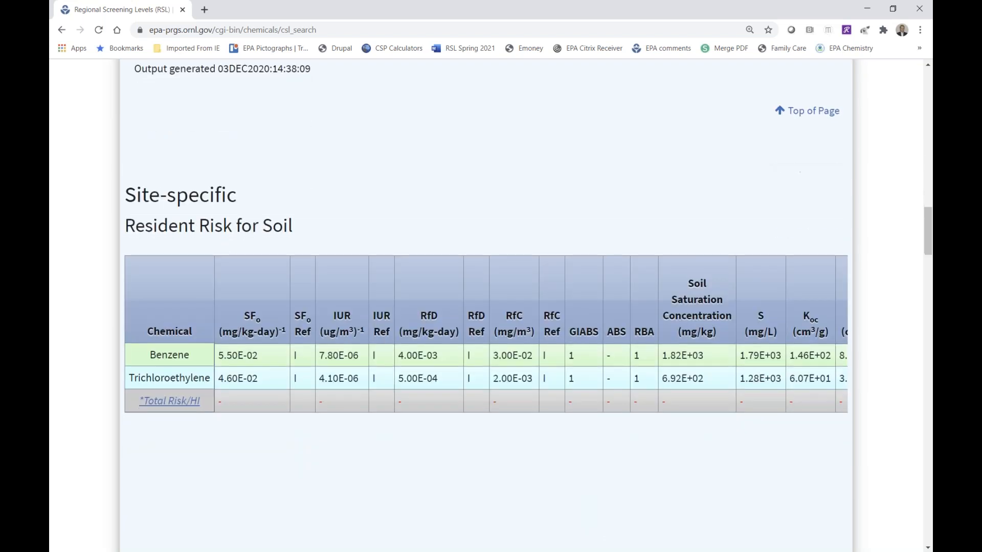
scroll(271, 515, "down", 1)
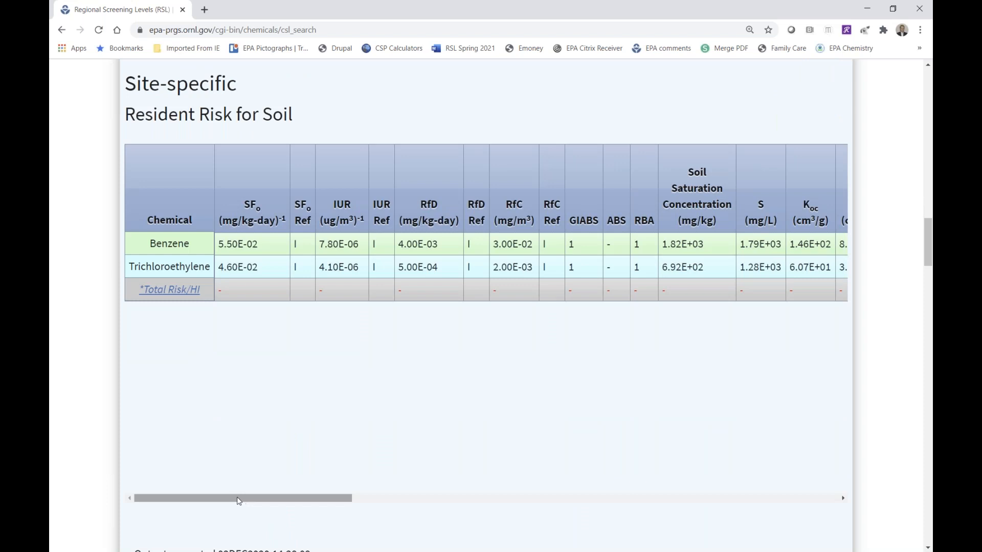
left_click_drag(238, 501, 674, 501)
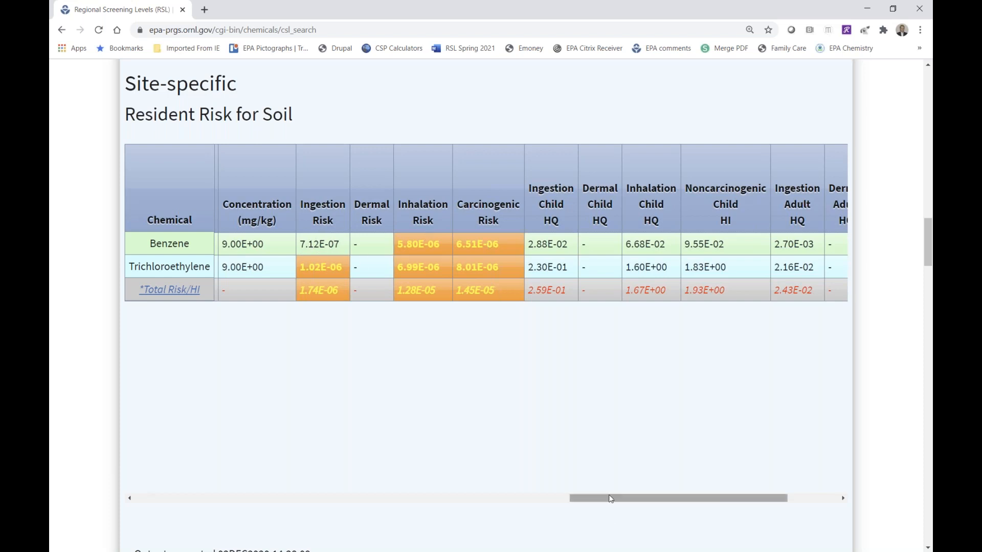
left_click_drag(619, 499, 666, 501)
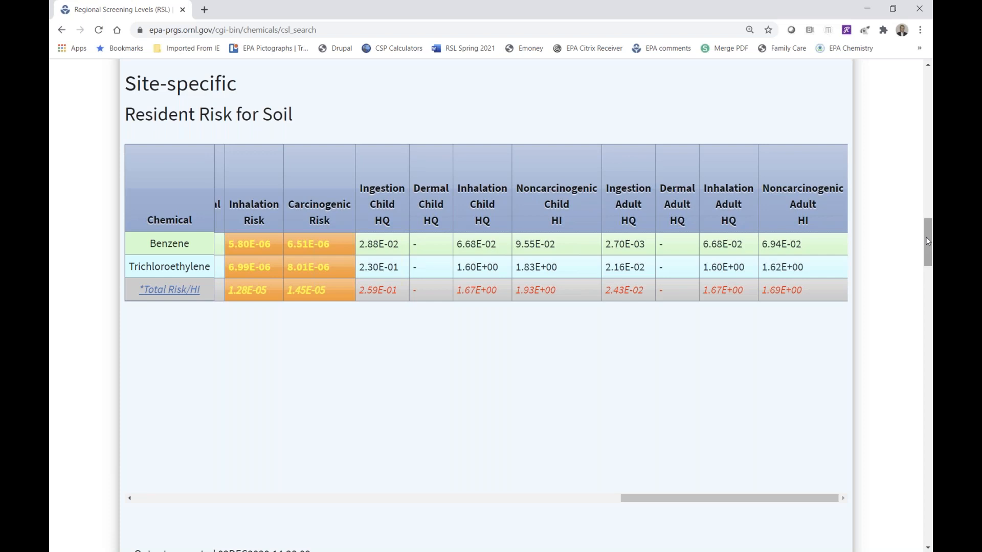
Review the Inhalation Unit Risk Toxicity Metadata for both chemicals, including cancer classification, tumor type, target organ and species
left_click_drag(927, 240, 930, 297)
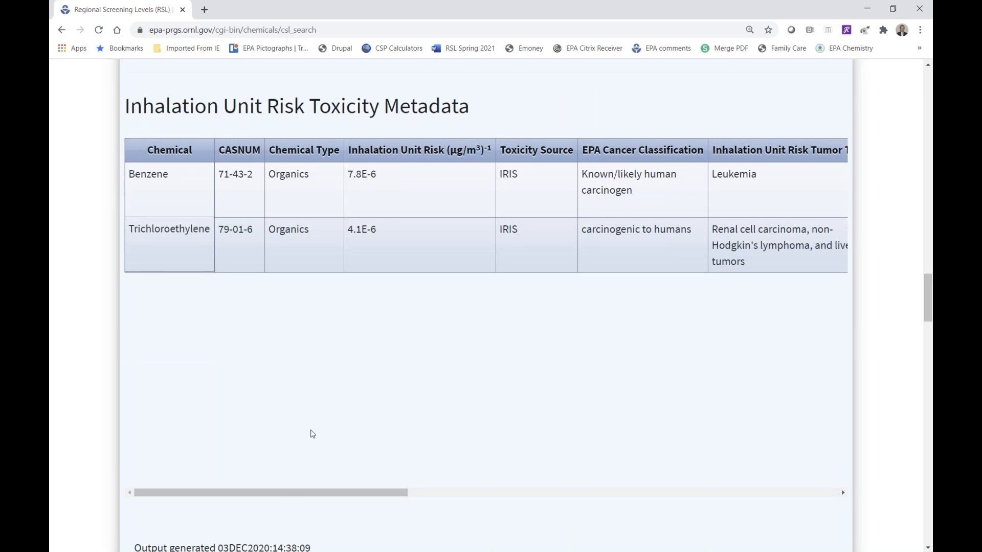
left_click_drag(289, 495, 419, 509)
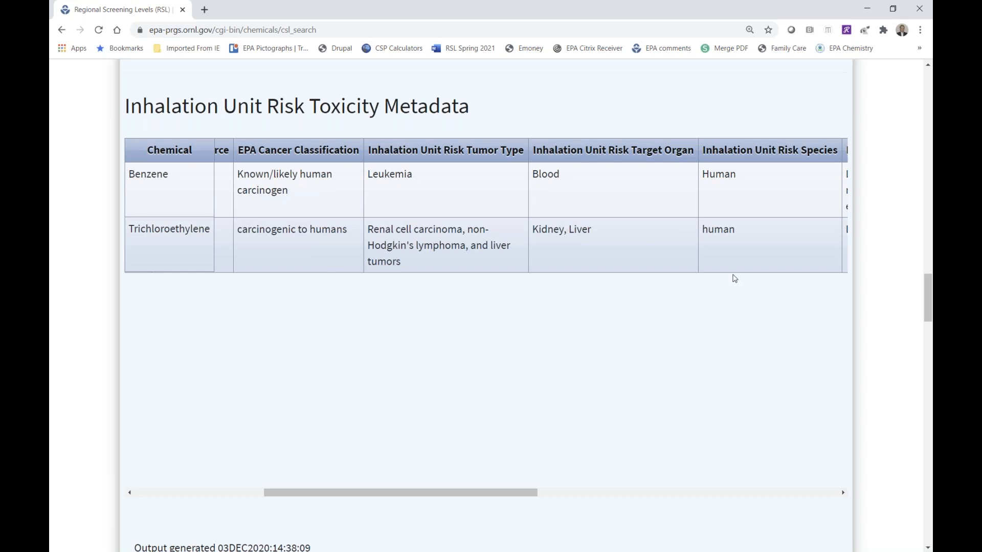
Review the Oral Slope Factor, Oral Chronic and Inhalation Chronic Toxicity Metadata tables, including oral chronic critical effects and target organs
scroll(904, 403, "down", 8)
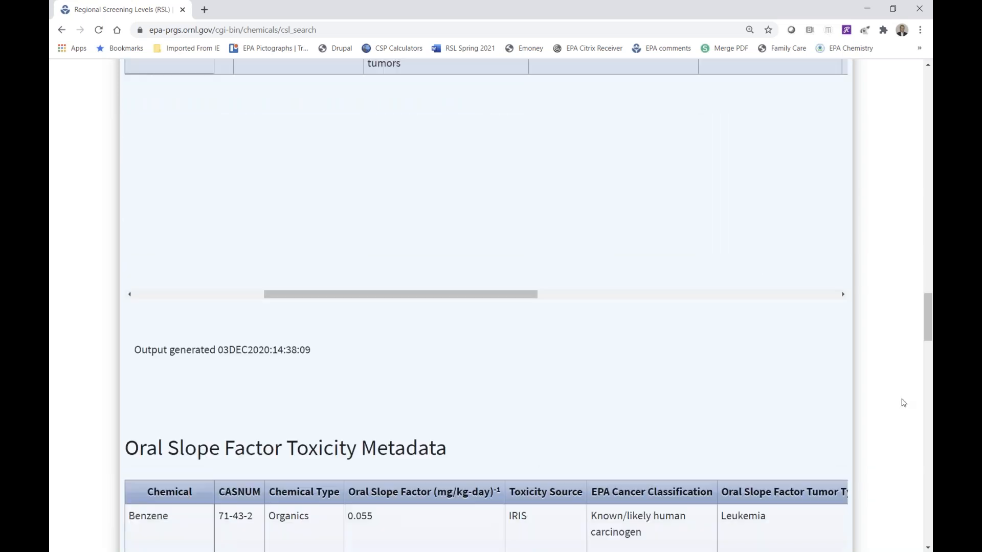
scroll(903, 403, "down", 1)
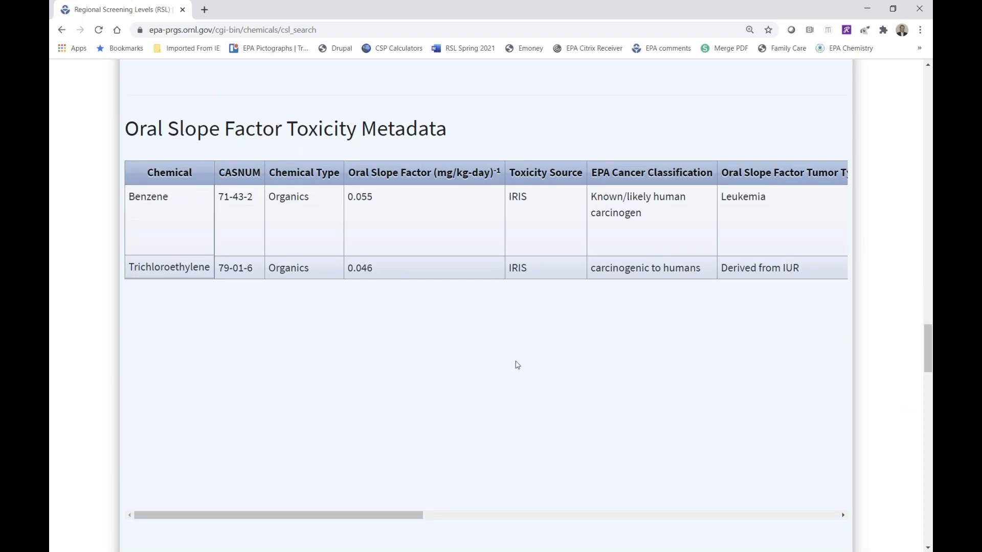
scroll(897, 435, "down", 10)
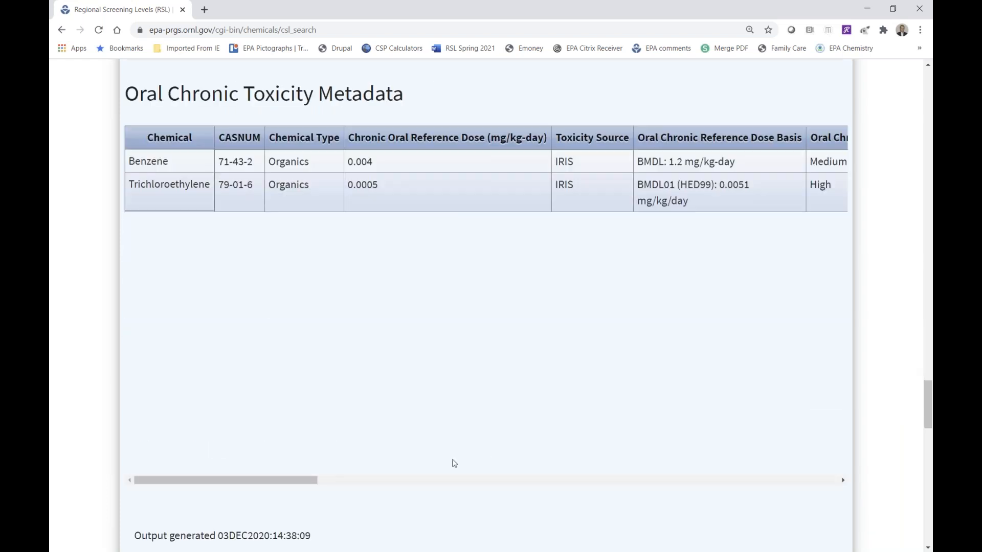
left_click_drag(229, 483, 417, 485)
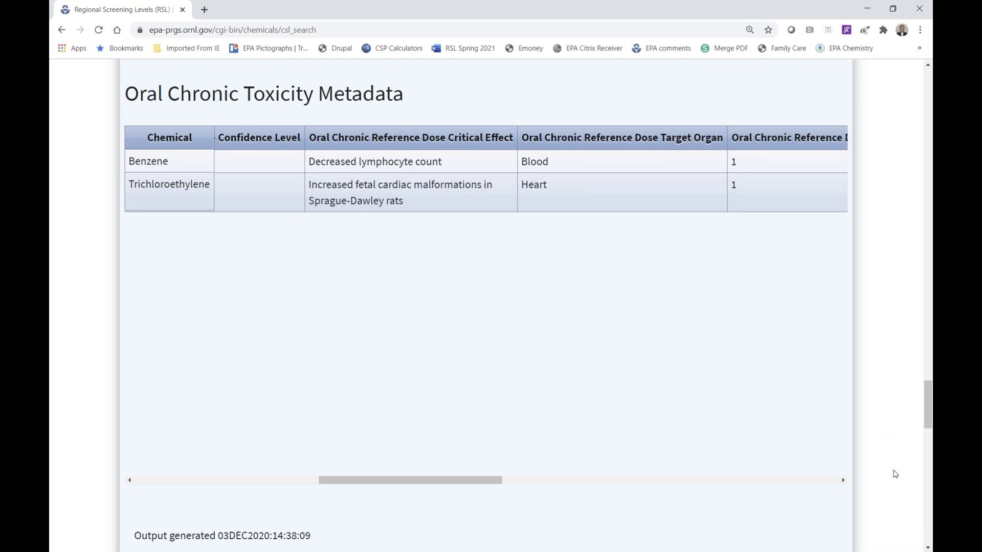
scroll(895, 474, "down", 1)
scroll(895, 474, "down", 8)
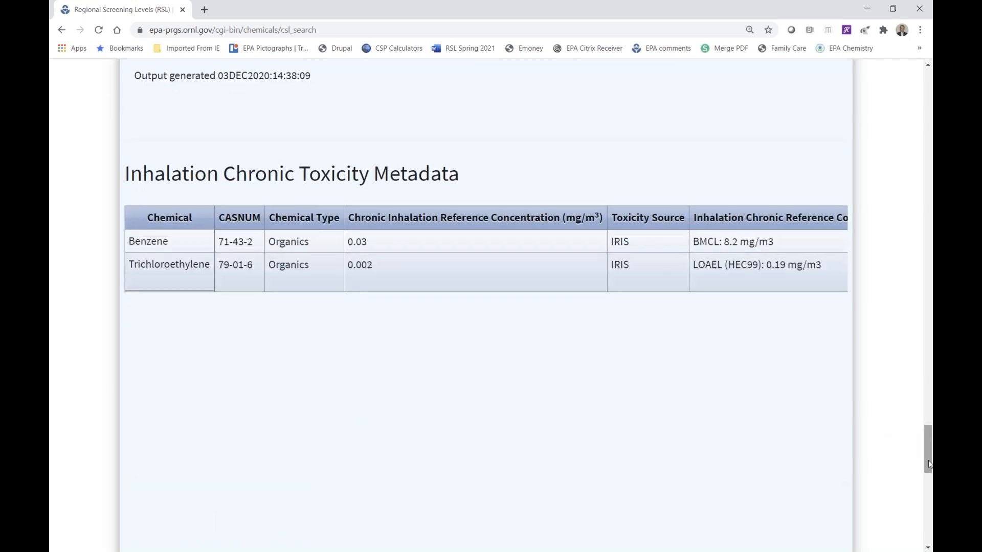
Return to the RSL Calculator form and select the Construction Worker scenario with Soil - Other Construction Activities as the media
left_click_drag(928, 464, 931, 113)
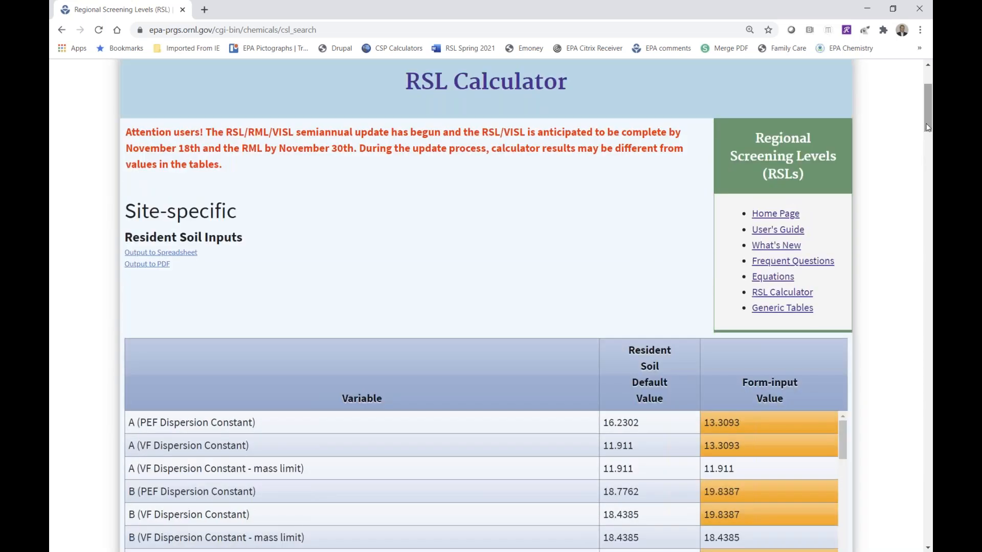
left_click(768, 296)
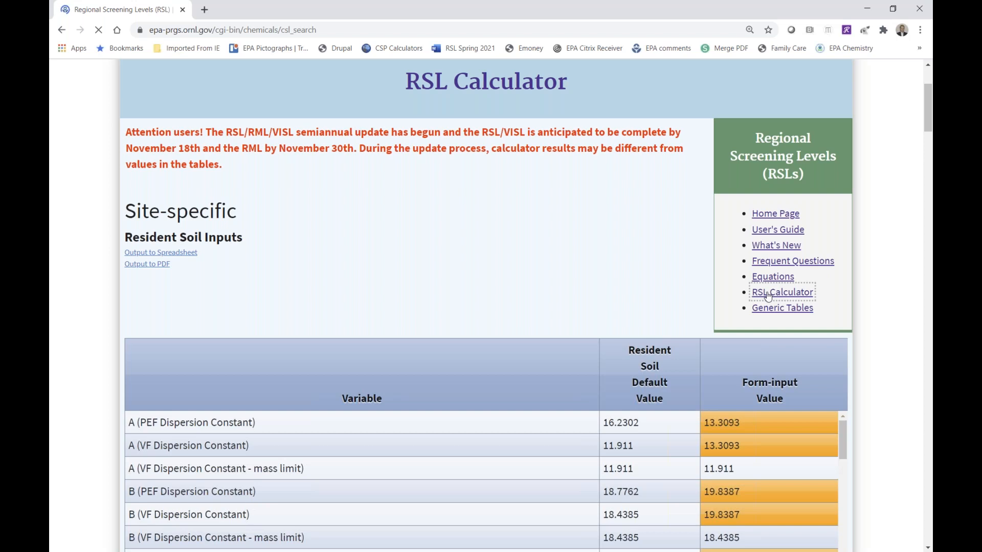
scroll(486, 307, "down", 10)
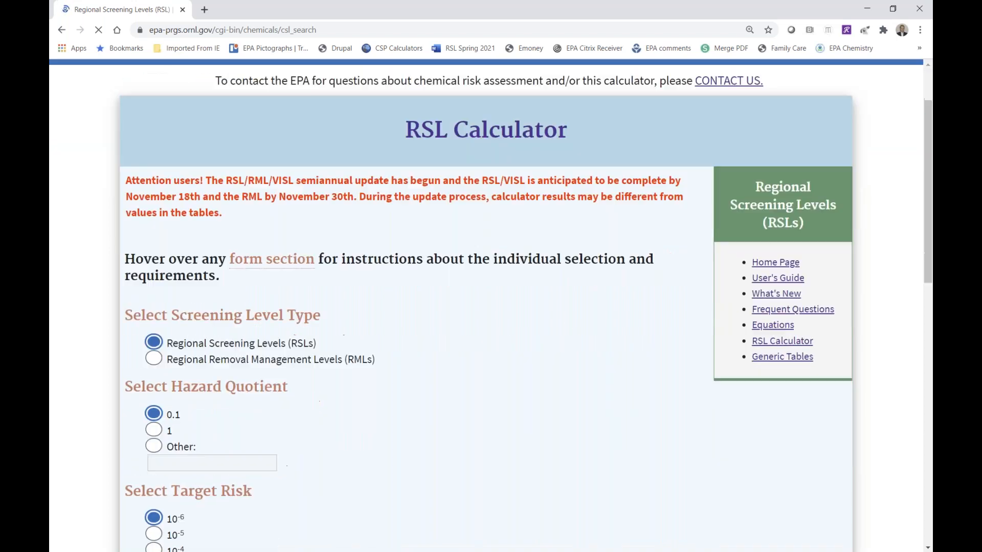
scroll(291, 290, "down", 1)
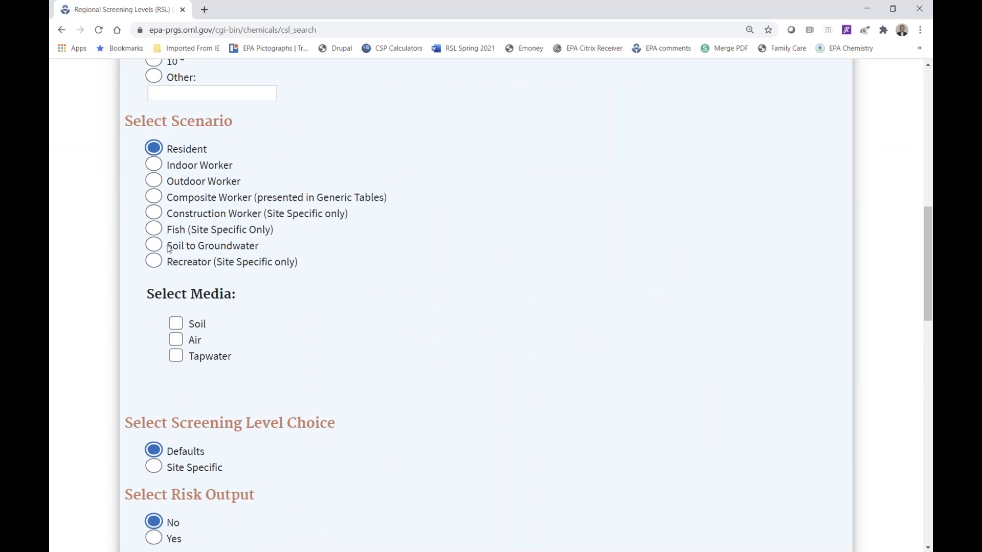
left_click(155, 214)
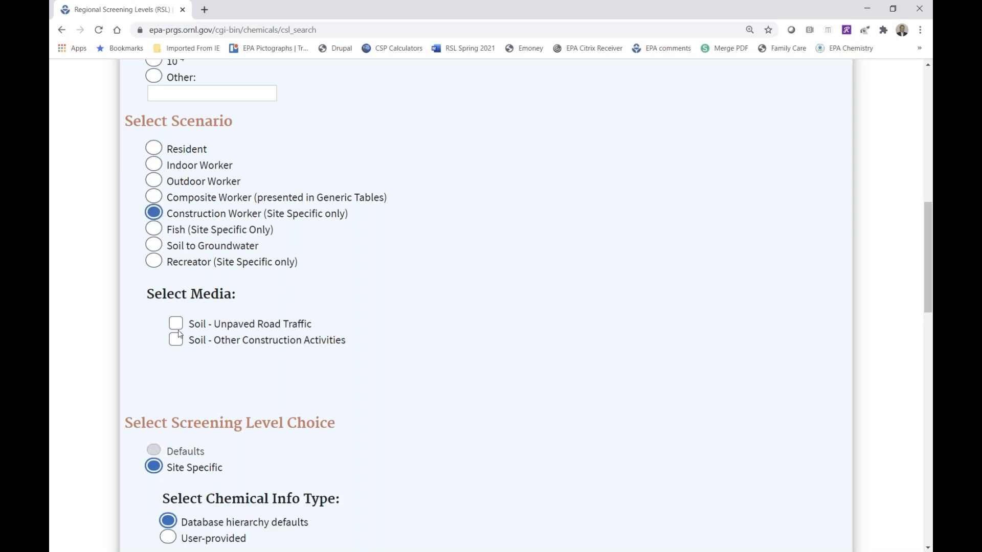
left_click(176, 343)
Select Acetaldehyde (75-07-0) as the chemical and retrieve the site-specific construction worker soil input form
scroll(570, 354, "down", 1)
scroll(570, 354, "down", 5)
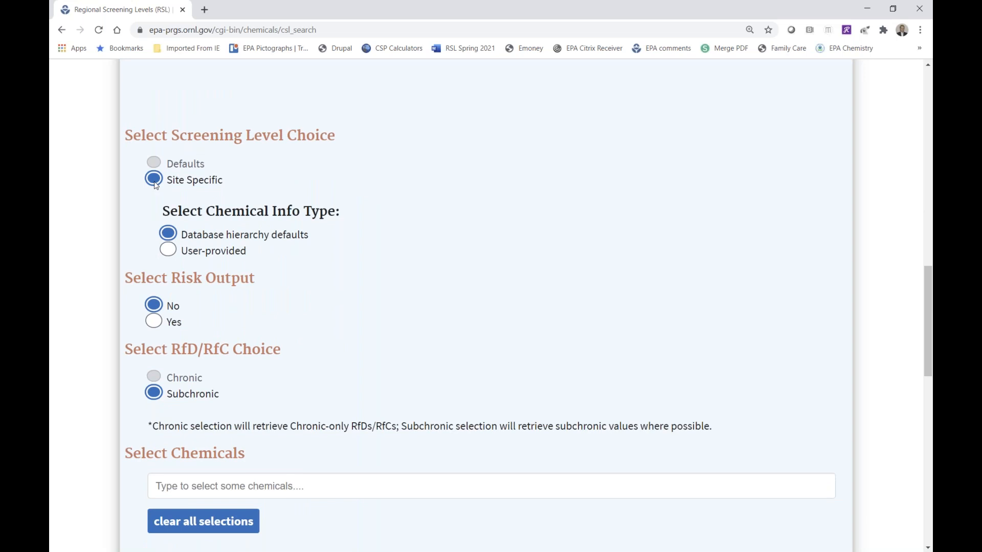
left_click(384, 491)
scroll(548, 370, "down", 2)
left_click(548, 370)
scroll(548, 370, "down", 1)
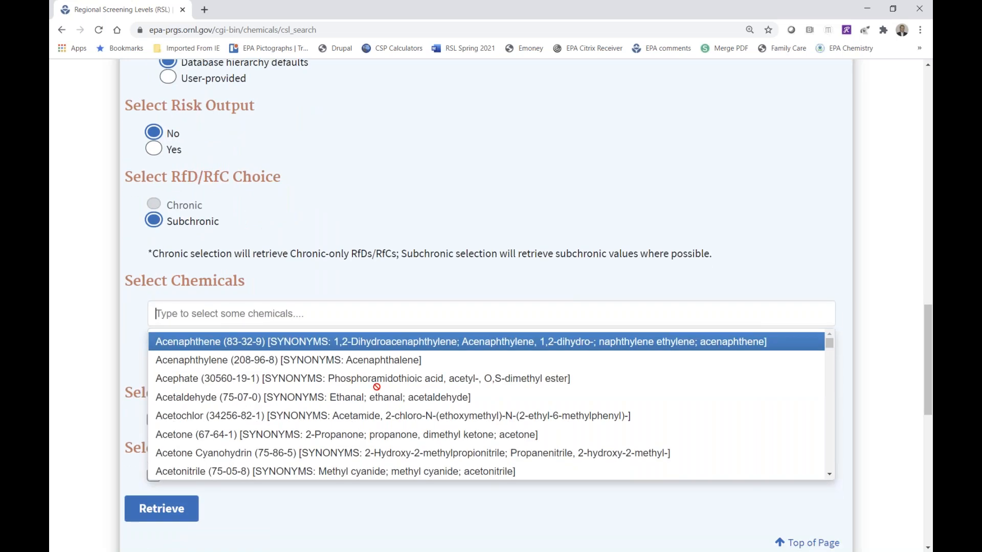
left_click(353, 399)
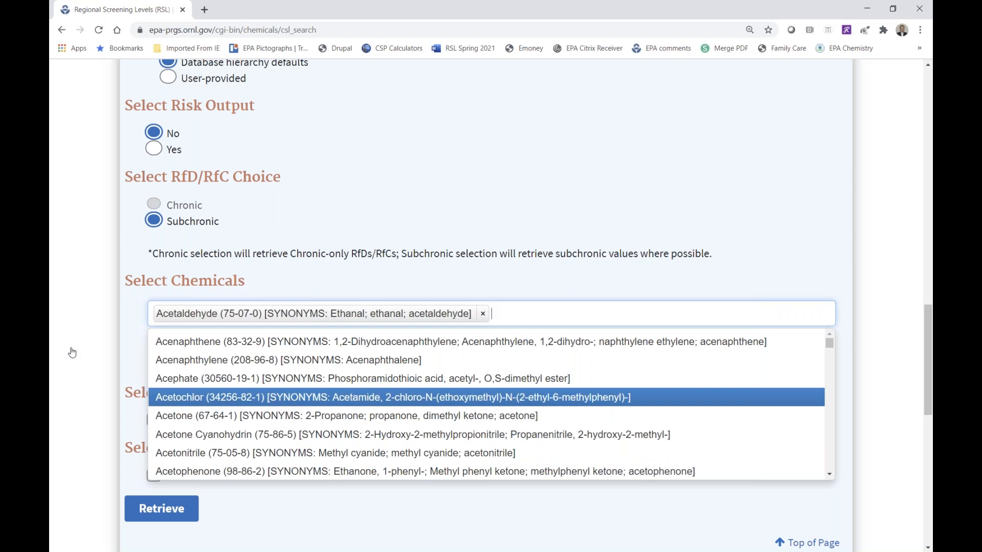
left_click(76, 361)
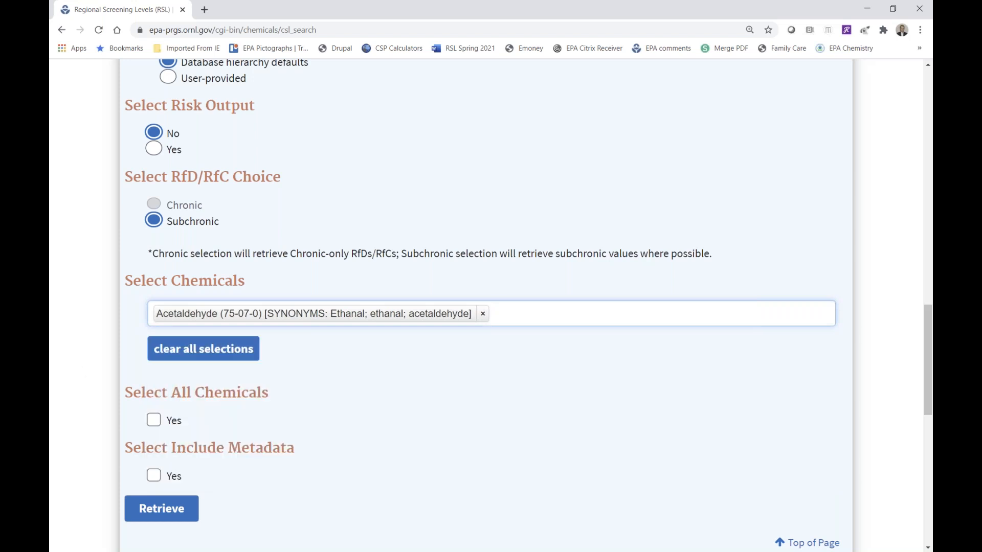
left_click(172, 517)
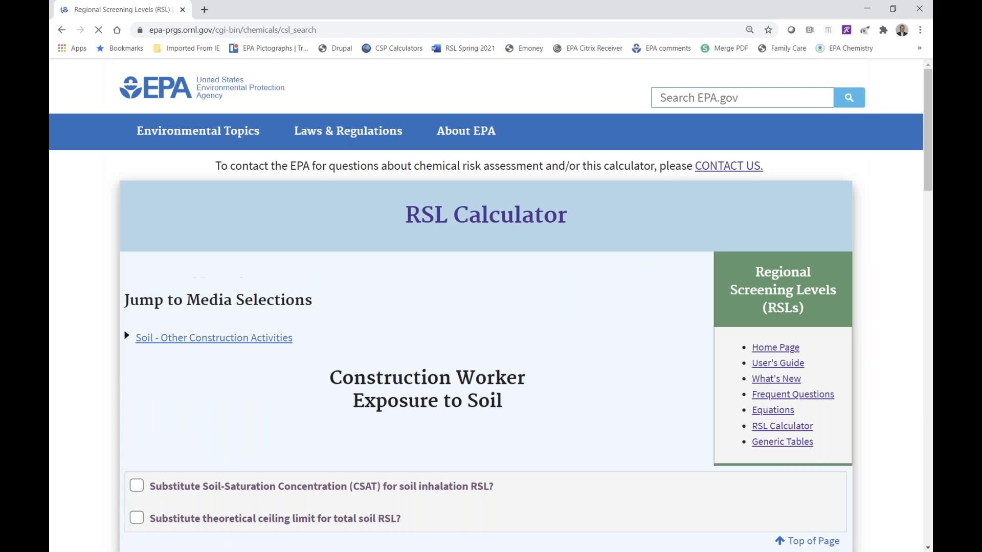
Set the subchronic particulate emission factor (PEF'sc) for other construction activities to 44444444 and retrieve the results
scroll(477, 275, "down", 6)
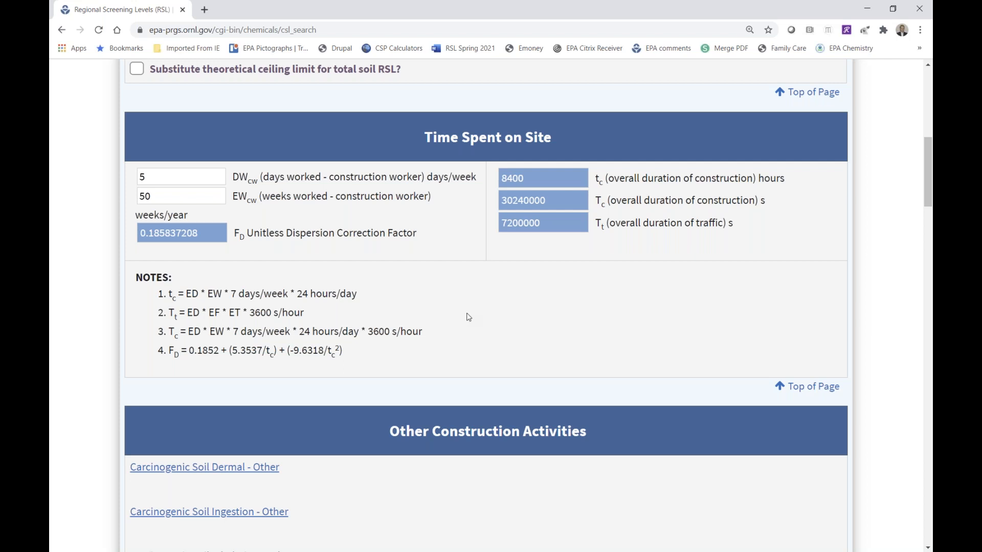
scroll(468, 317, "down", 10)
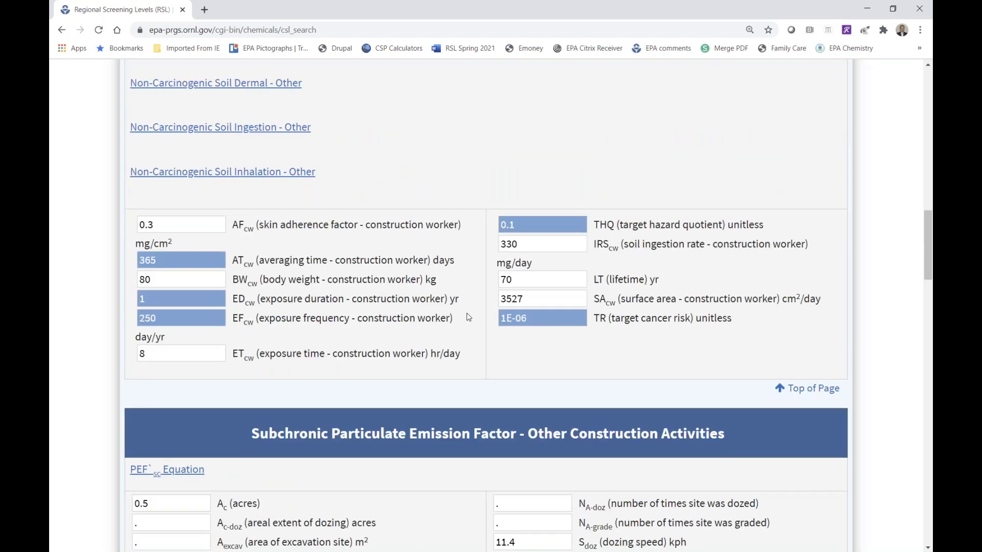
scroll(469, 318, "down", 7)
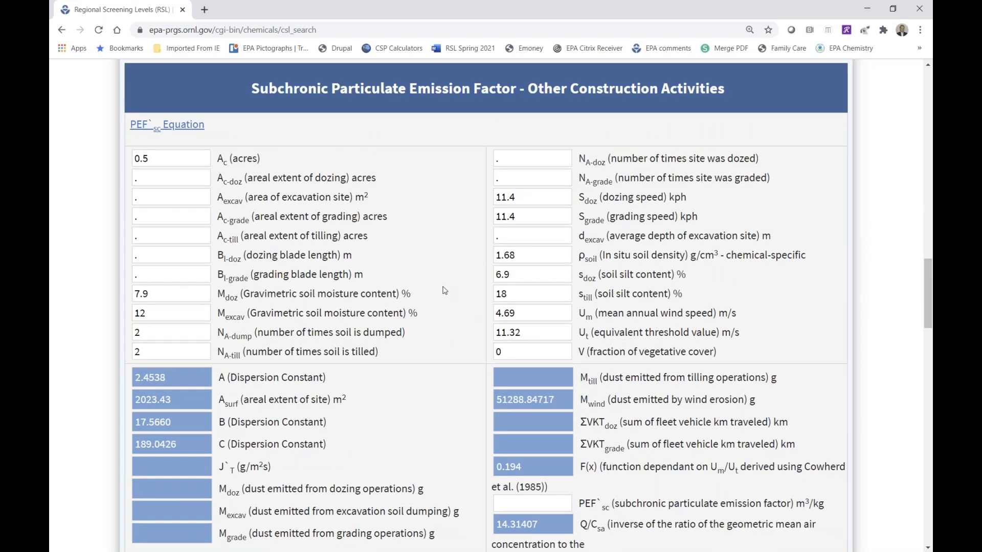
scroll(655, 370, "down", 2)
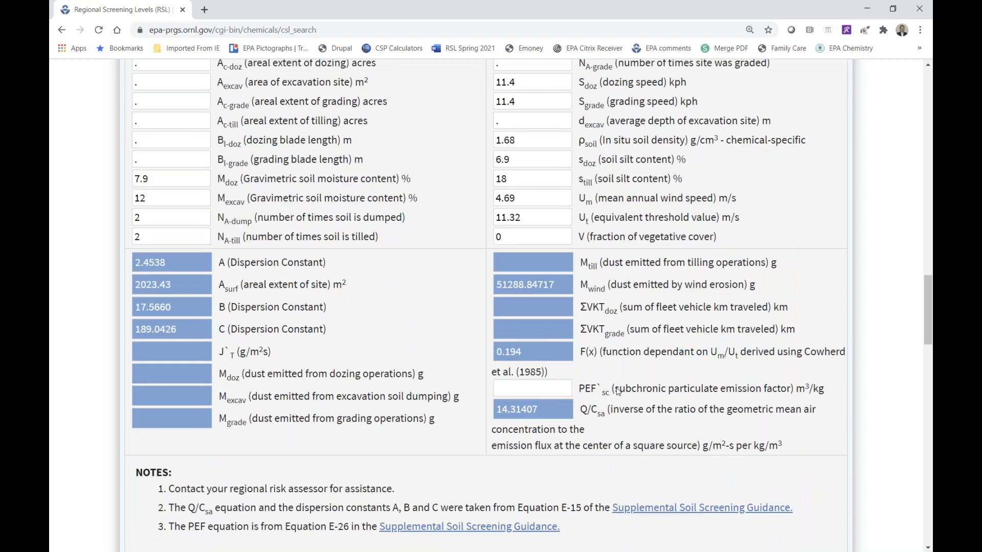
left_click(521, 388)
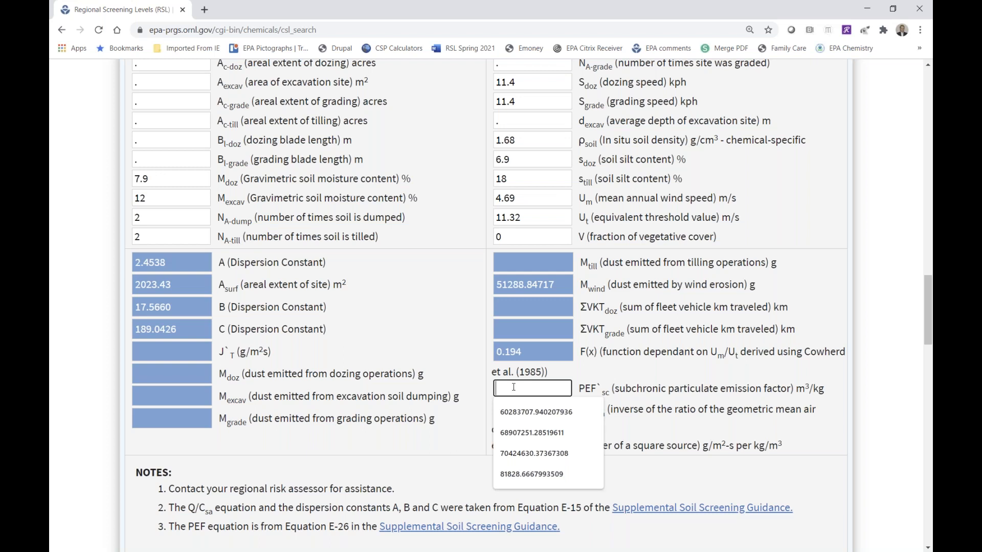
type("44444444")
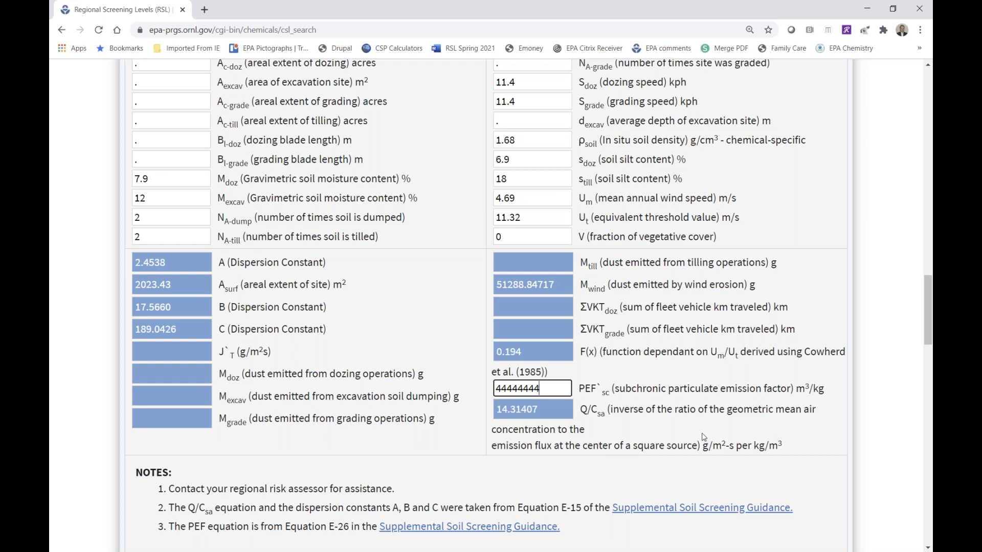
scroll(737, 433, "down", 1)
scroll(737, 433, "down", 18)
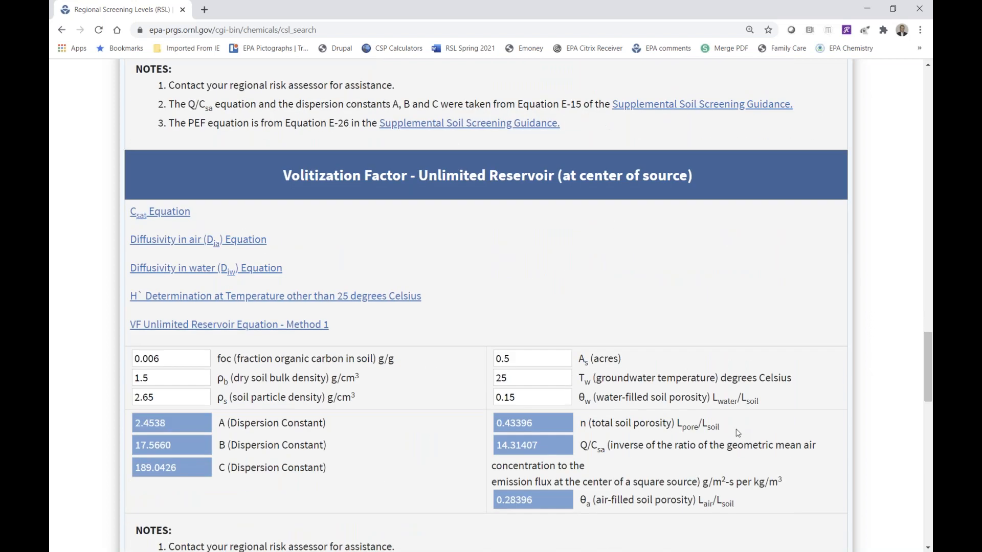
left_click(169, 388)
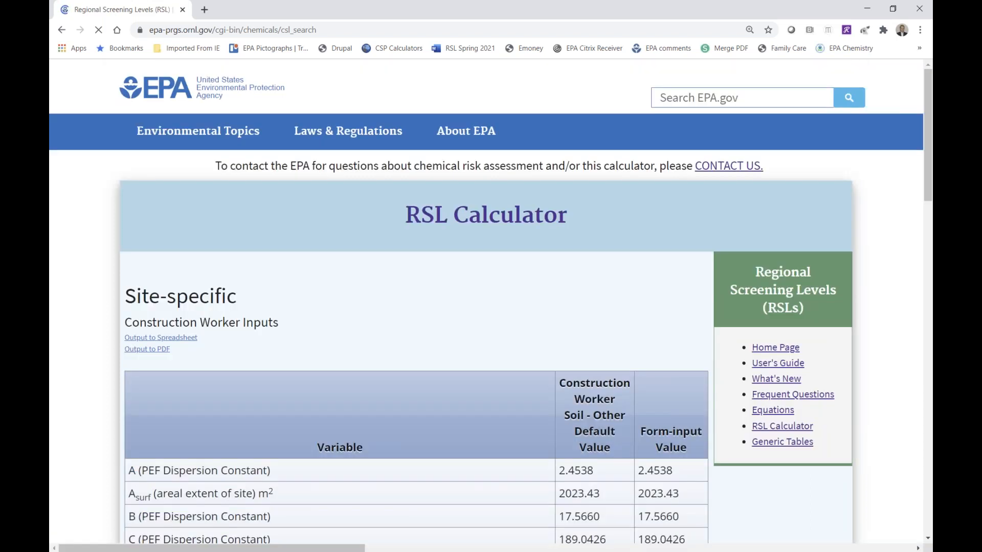
Compare the default and form-input values throughout the Construction Worker Inputs table
scroll(885, 434, "down", 3)
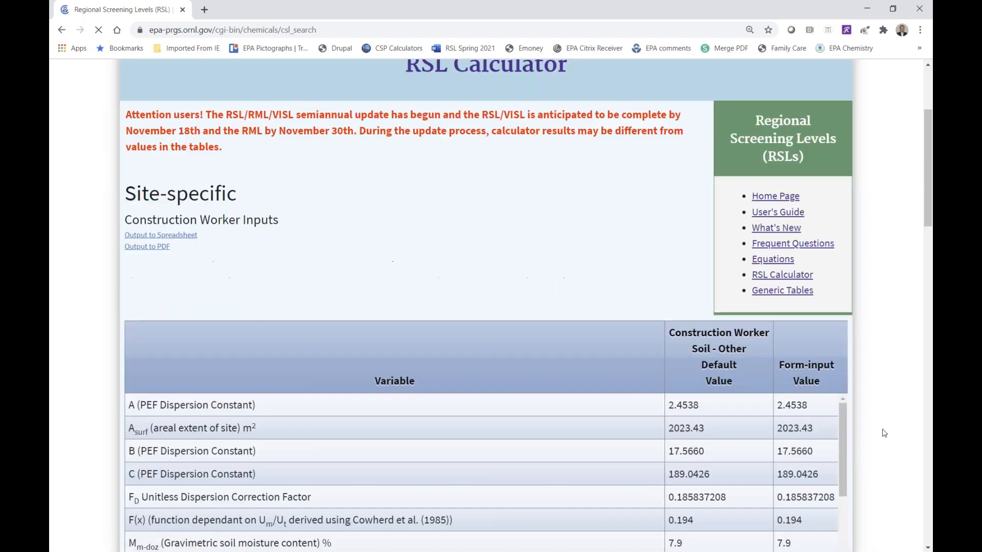
scroll(884, 433, "down", 3)
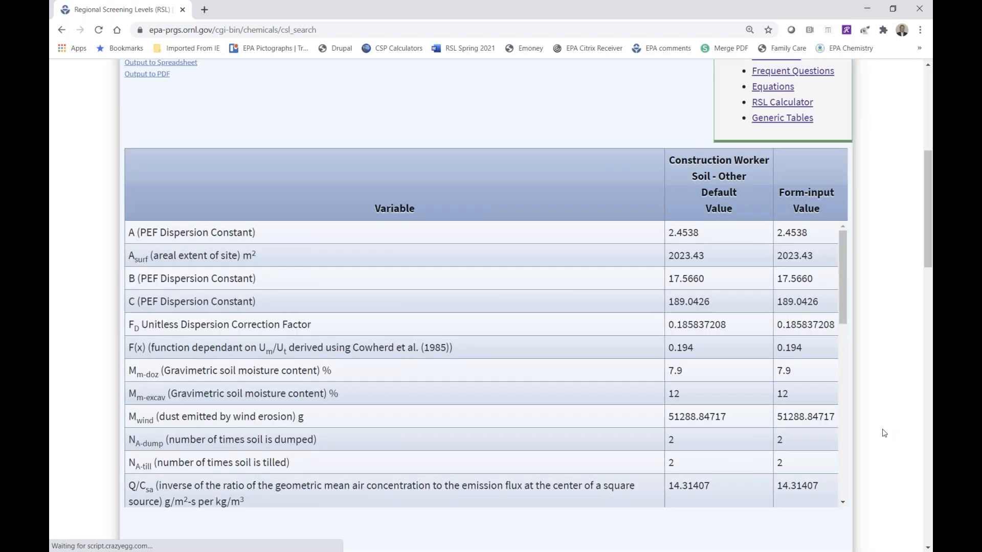
left_click_drag(845, 302, 876, 500)
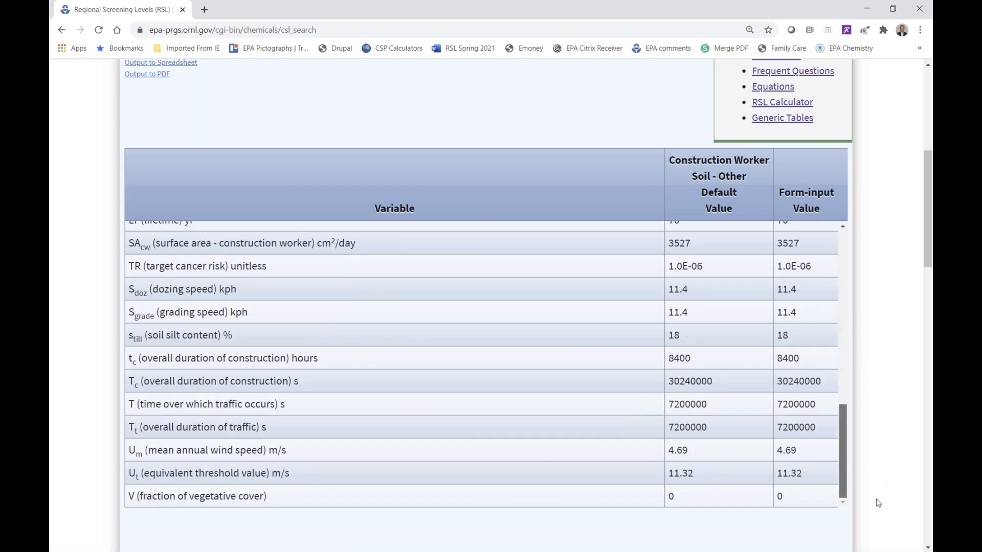
Examine Acetaldehyde's particulate emission factor, volatilization factor, carcinogenic and noncarcinogenic levels, and final screening level in the construction worker soil RSL table
scroll(895, 496, "down", 5)
scroll(897, 494, "down", 5)
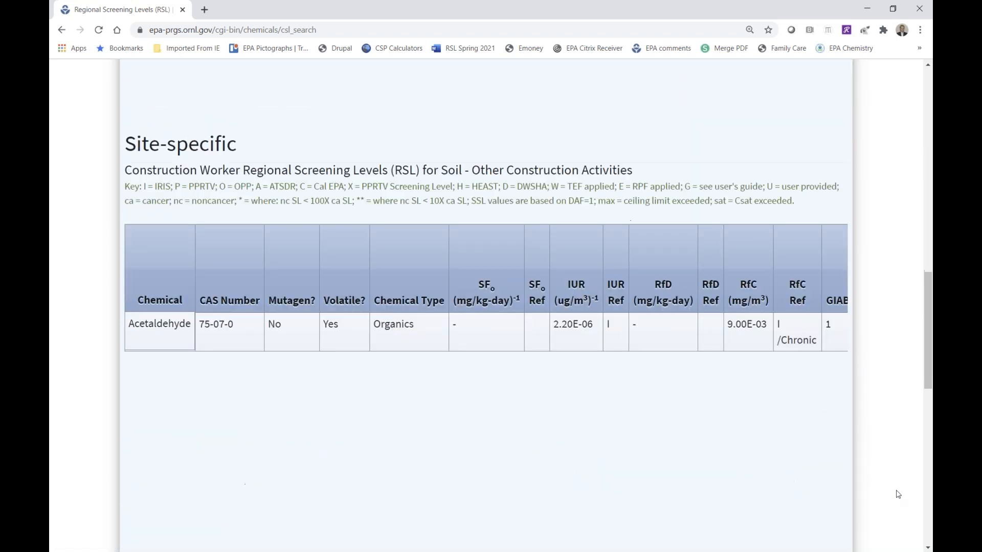
scroll(890, 502, "down", 1)
left_click_drag(341, 520, 719, 544)
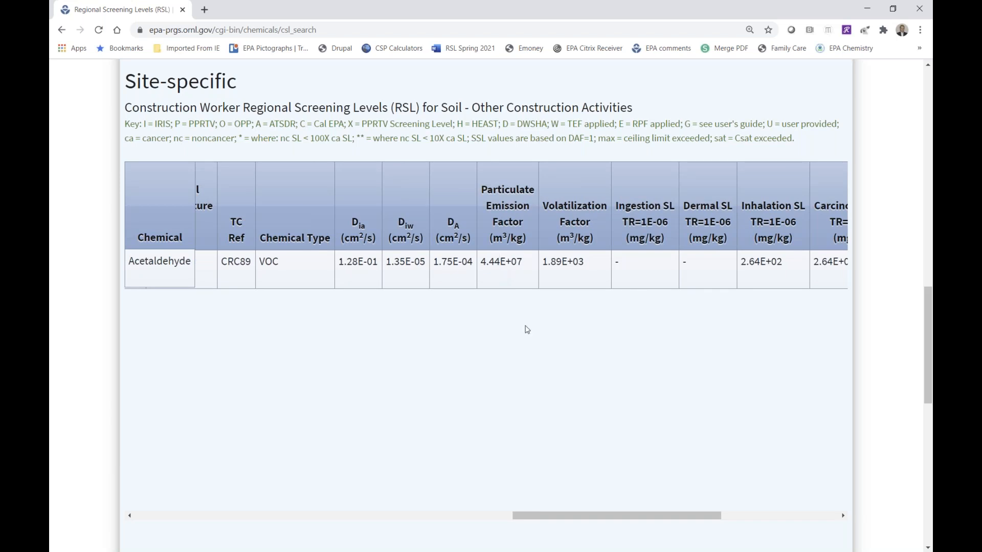
left_click_drag(566, 518, 630, 518)
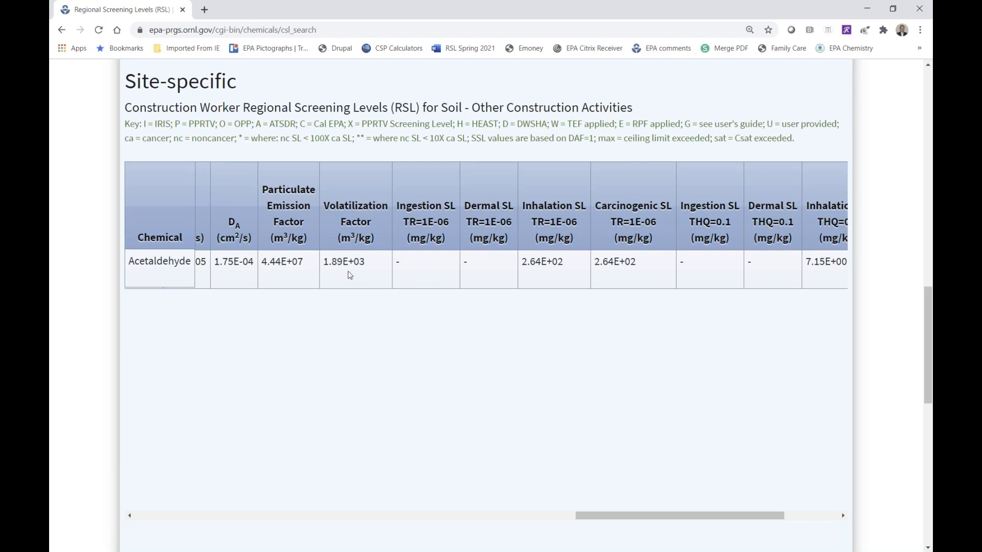
left_click_drag(692, 522, 757, 522)
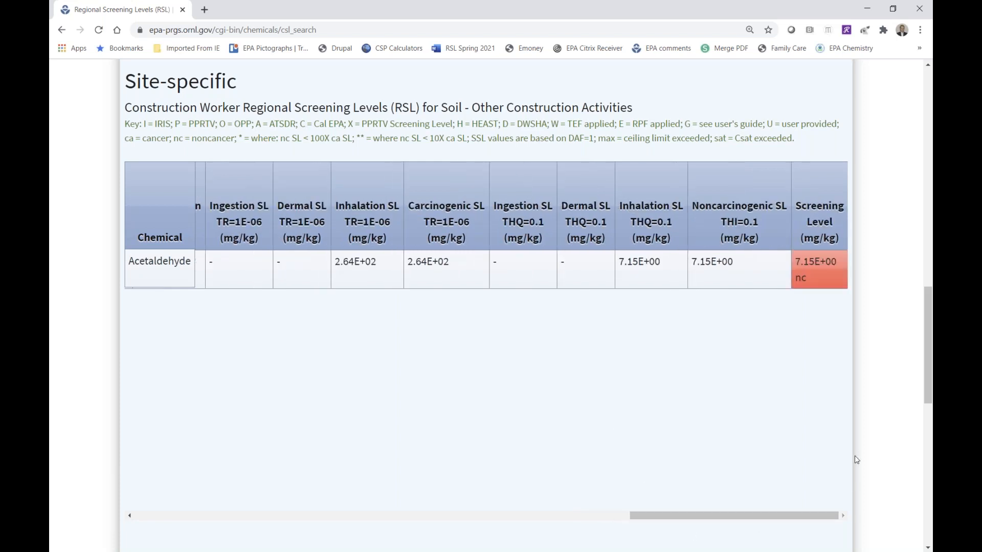
Return from the construction worker results to the RSL Calculator form for a new run
left_click_drag(929, 353, 926, 172)
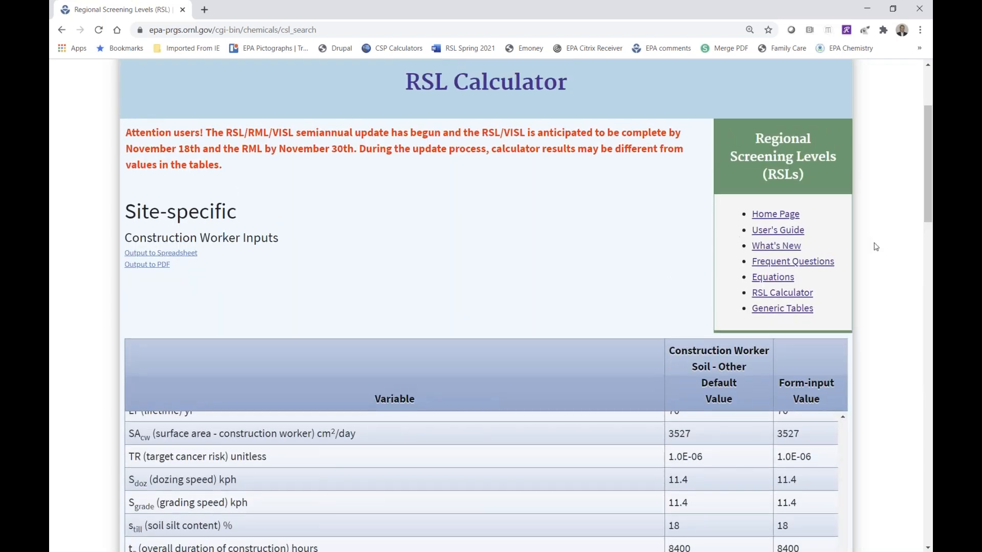
left_click(770, 295)
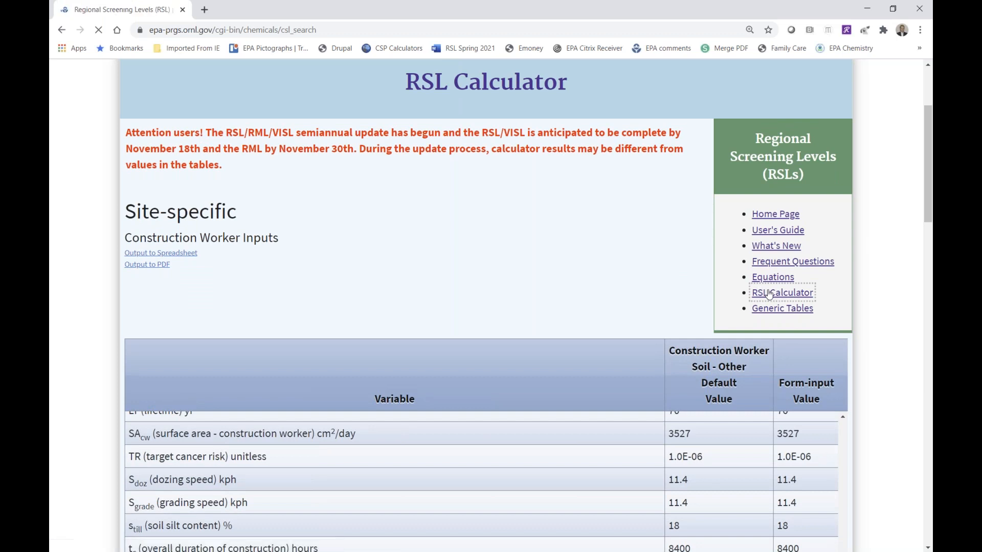